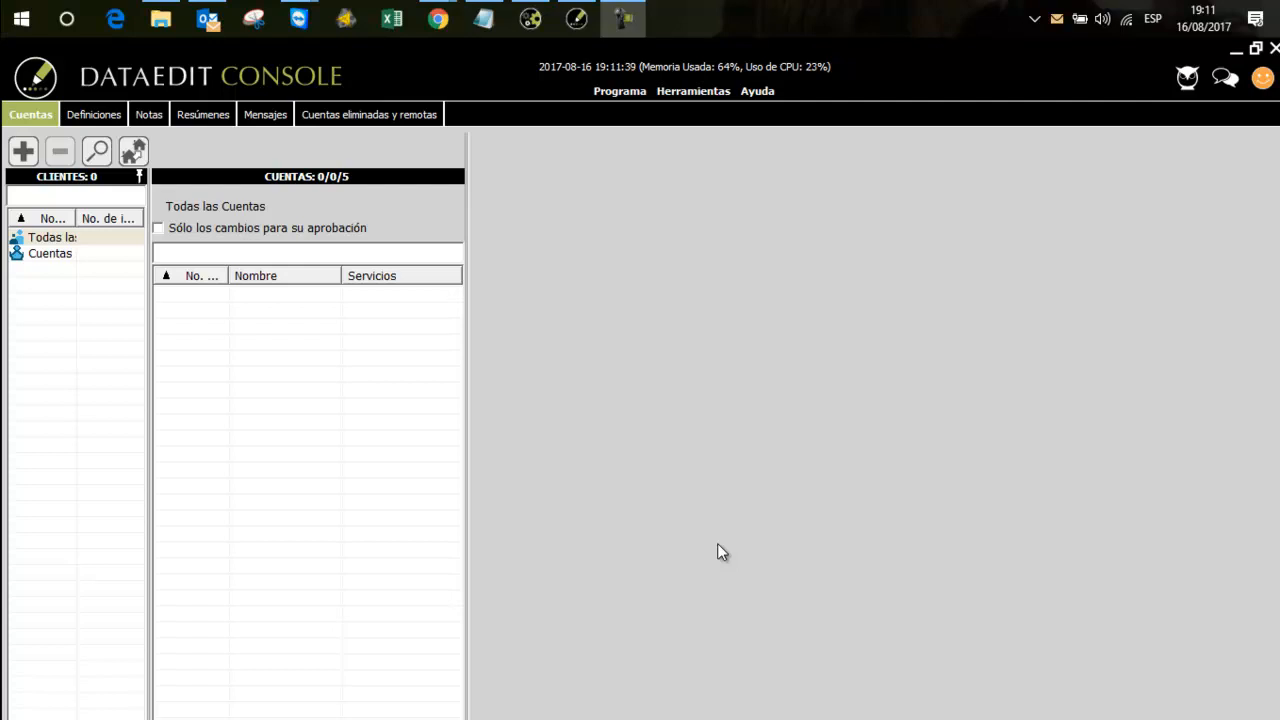
# Create a new client (Cliente) named SOLUTEC GROUP
pyautogui.click(39, 118)
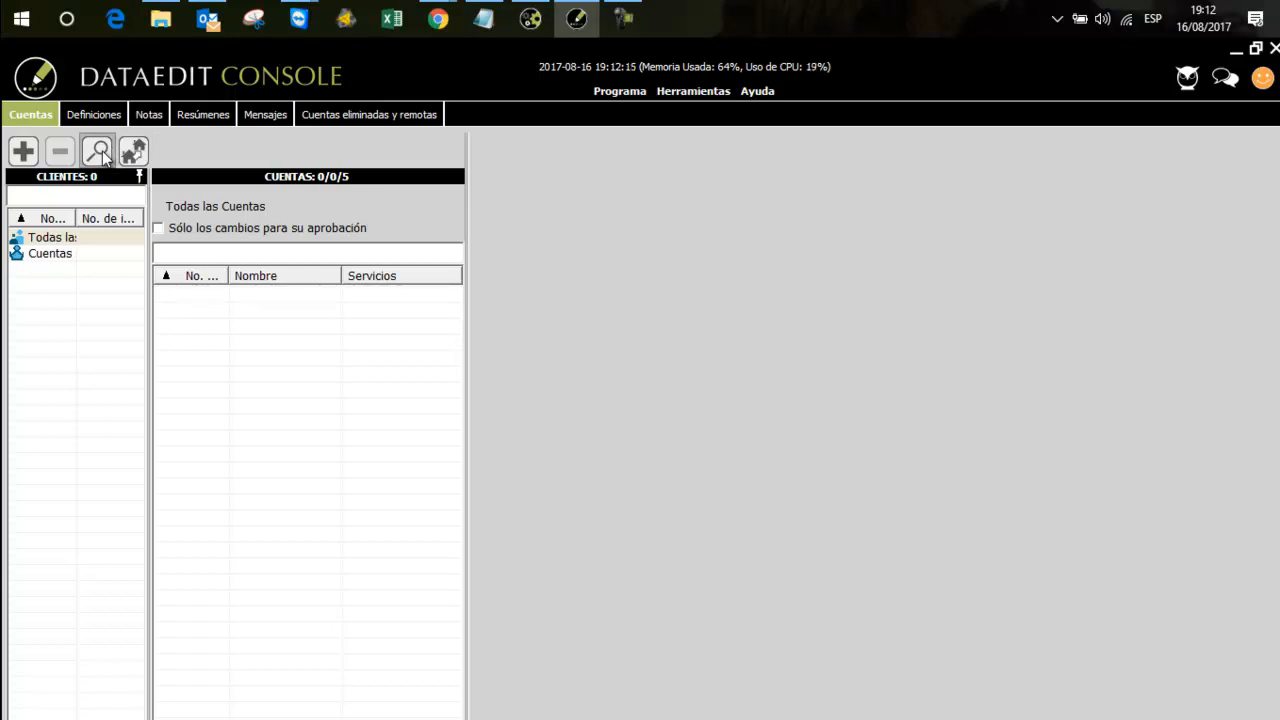
pyautogui.click(36, 152)
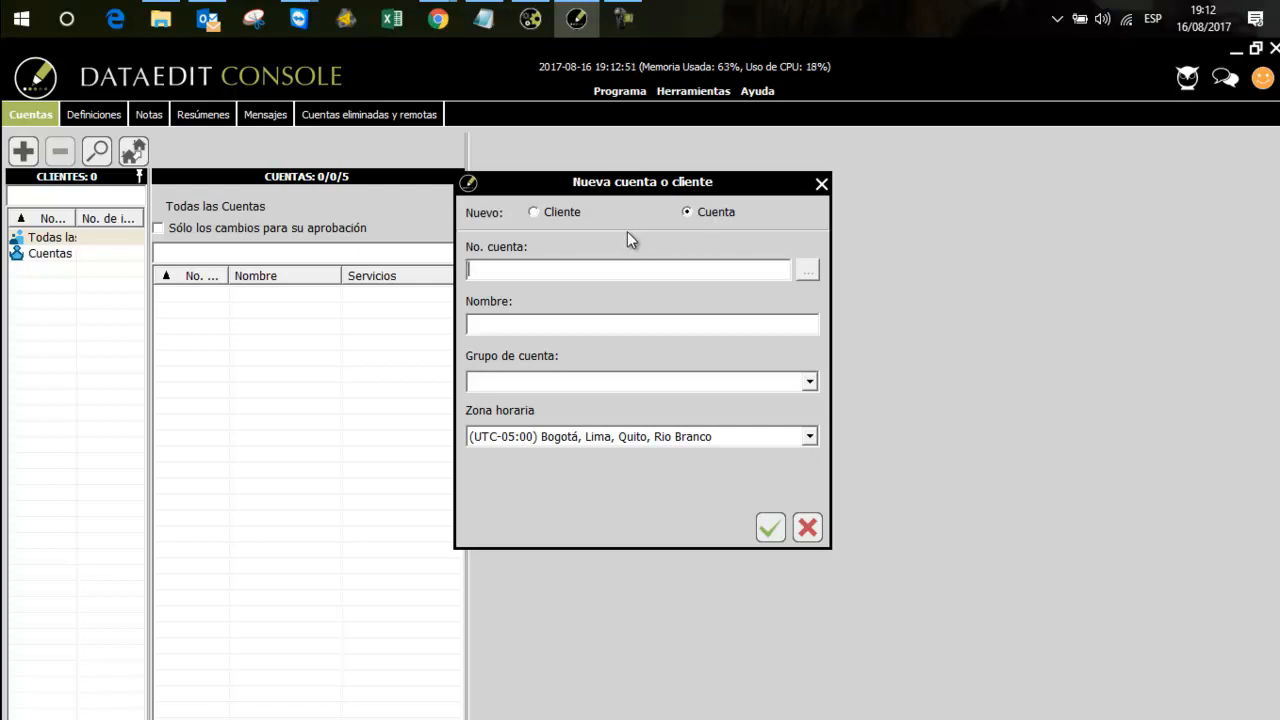
pyautogui.click(570, 214)
pyautogui.click(556, 322)
pyautogui.write('SOLUTEC GROUP')
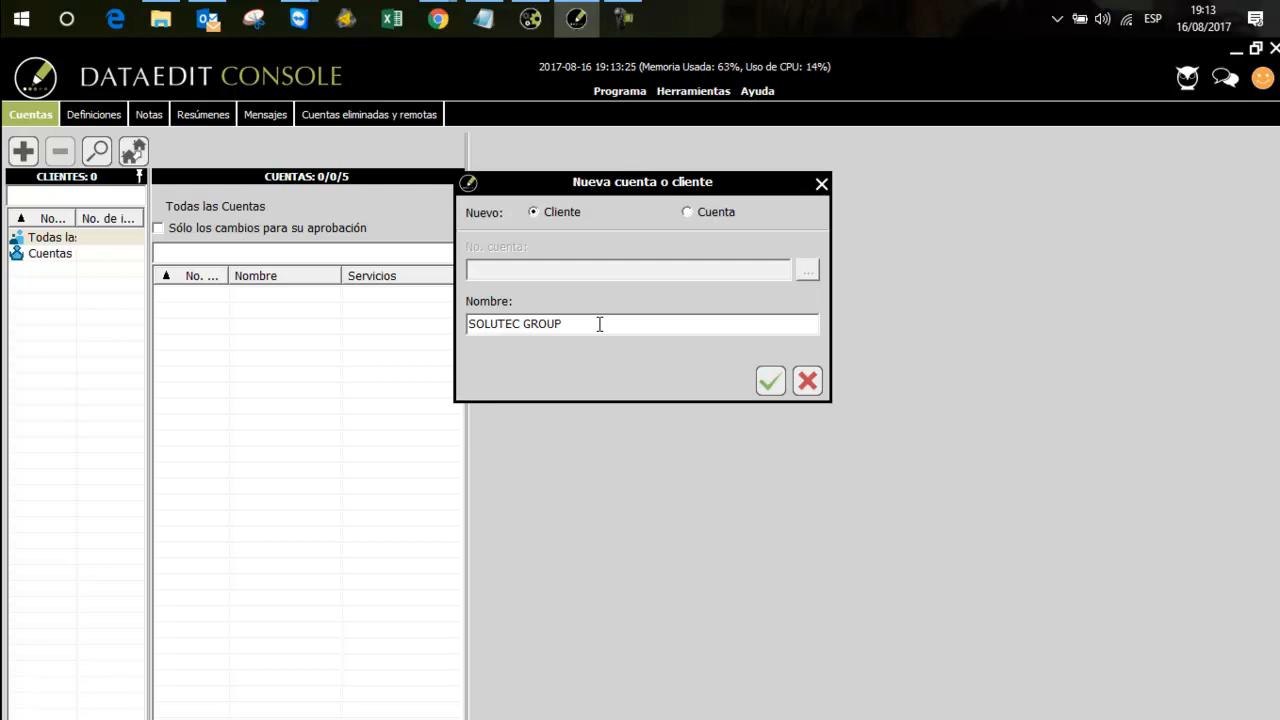
pyautogui.click(771, 380)
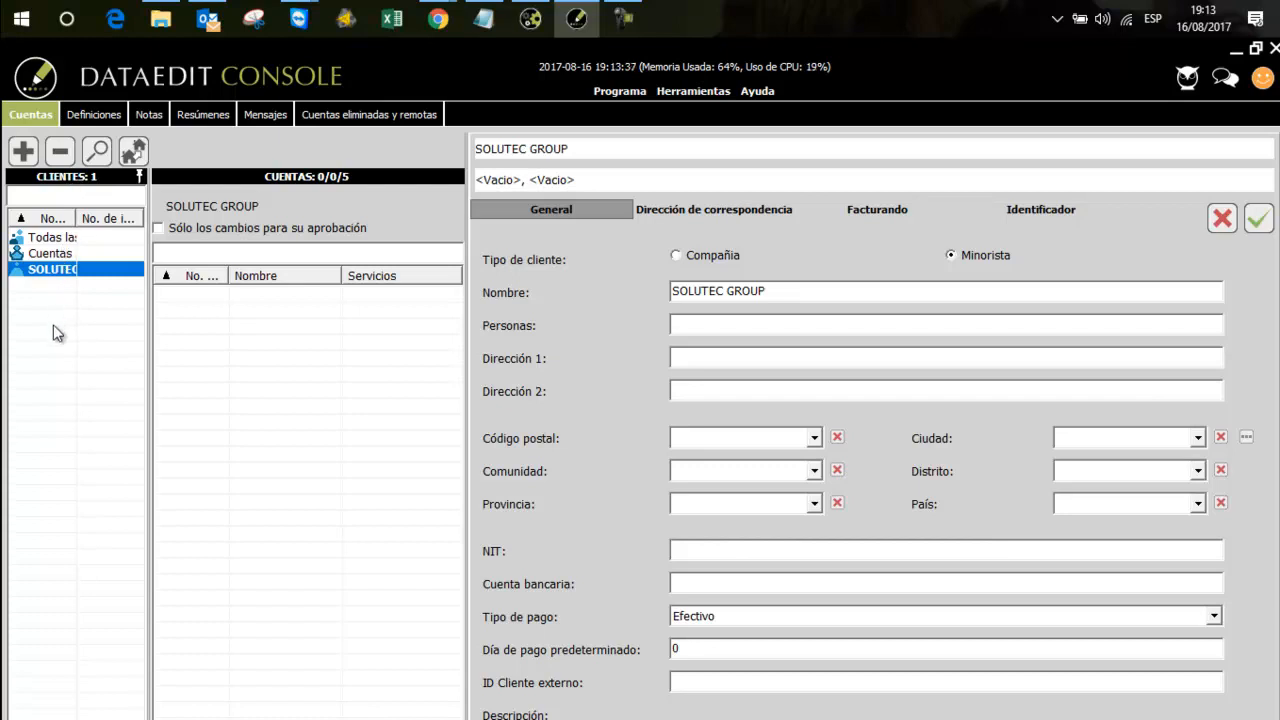
# Enter the contact person's full name in the client's Personas field
pyautogui.moveTo(778, 291); pyautogui.dragTo(668, 291)
pyautogui.click(700, 326)
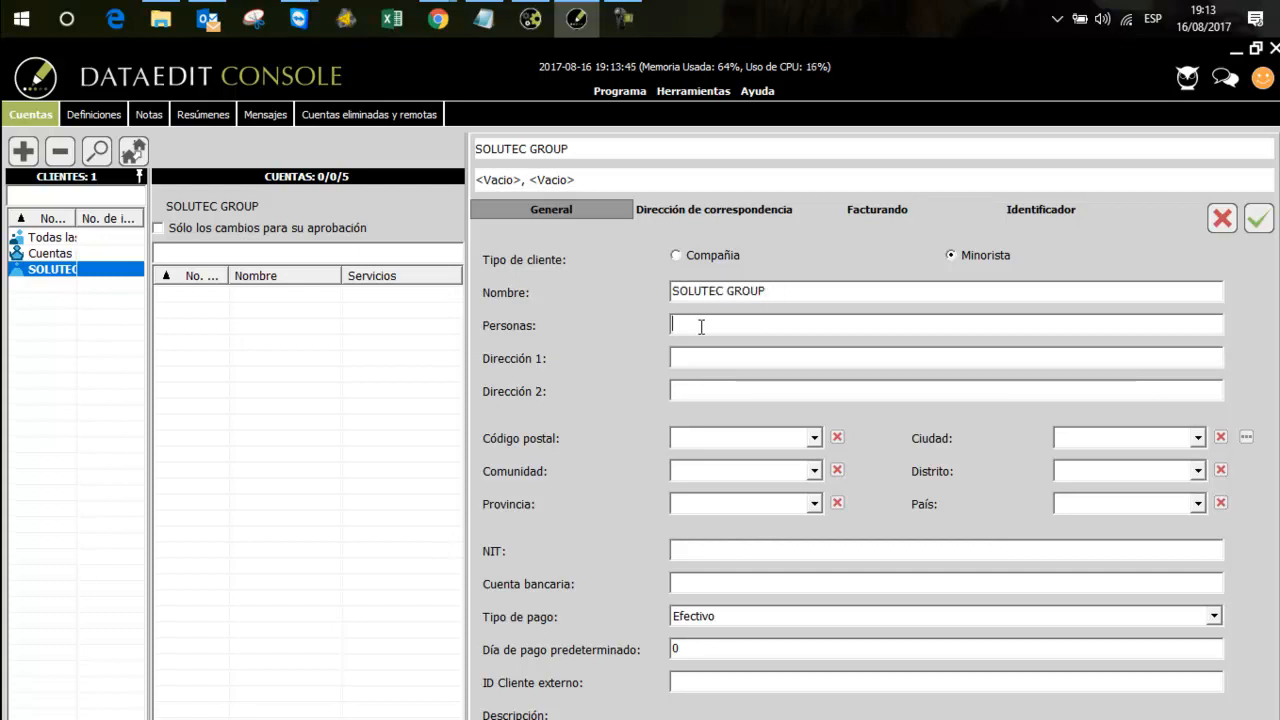
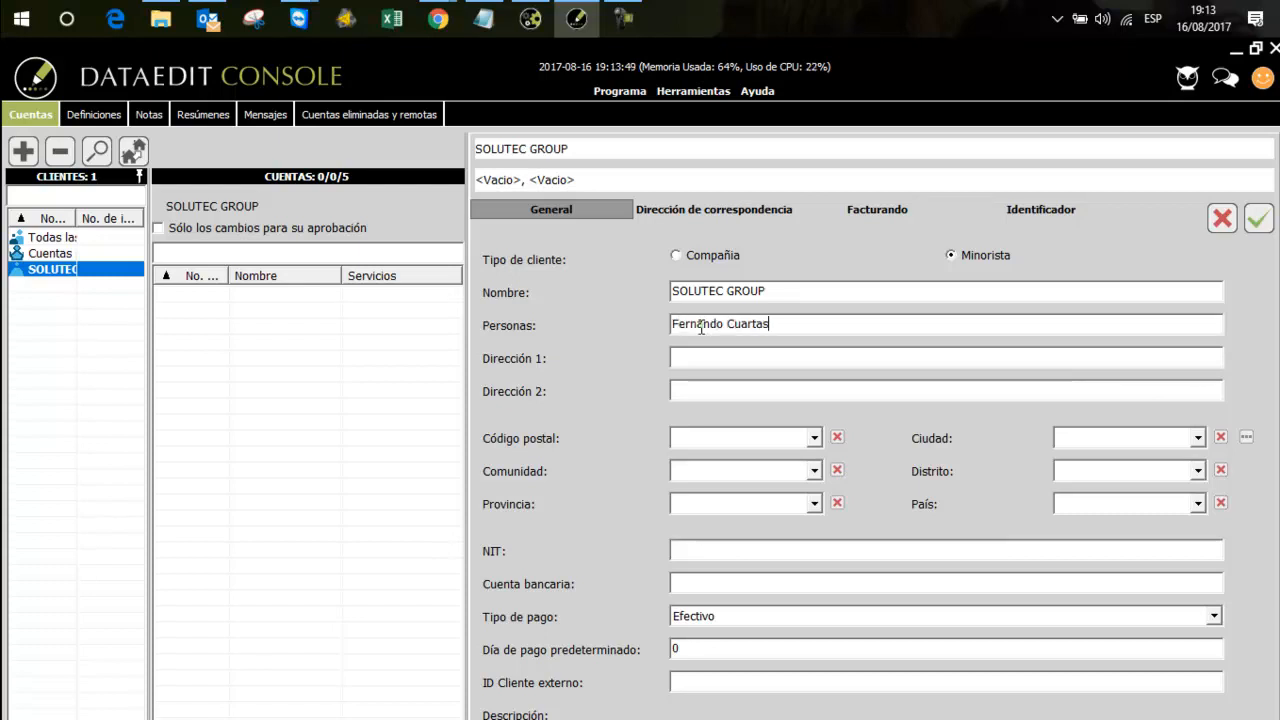
# Enter the client's street address, including the unit number, in Dirección 1
pyautogui.click(714, 357)
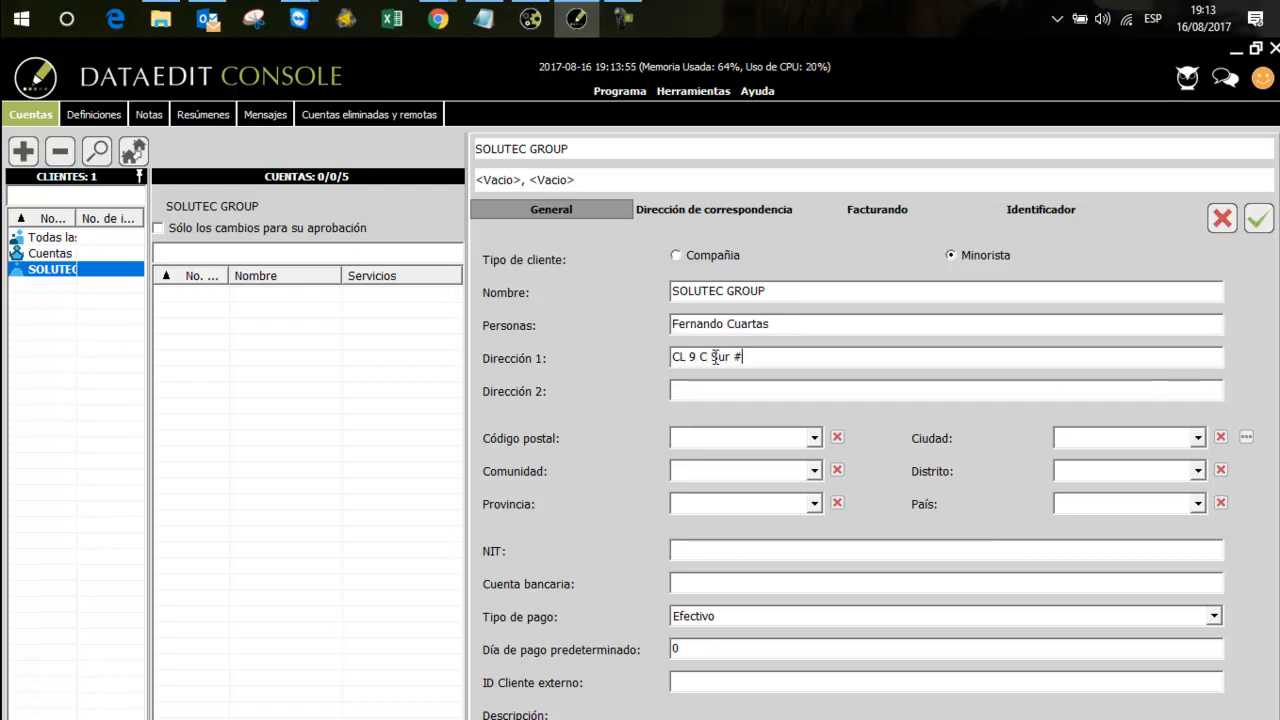
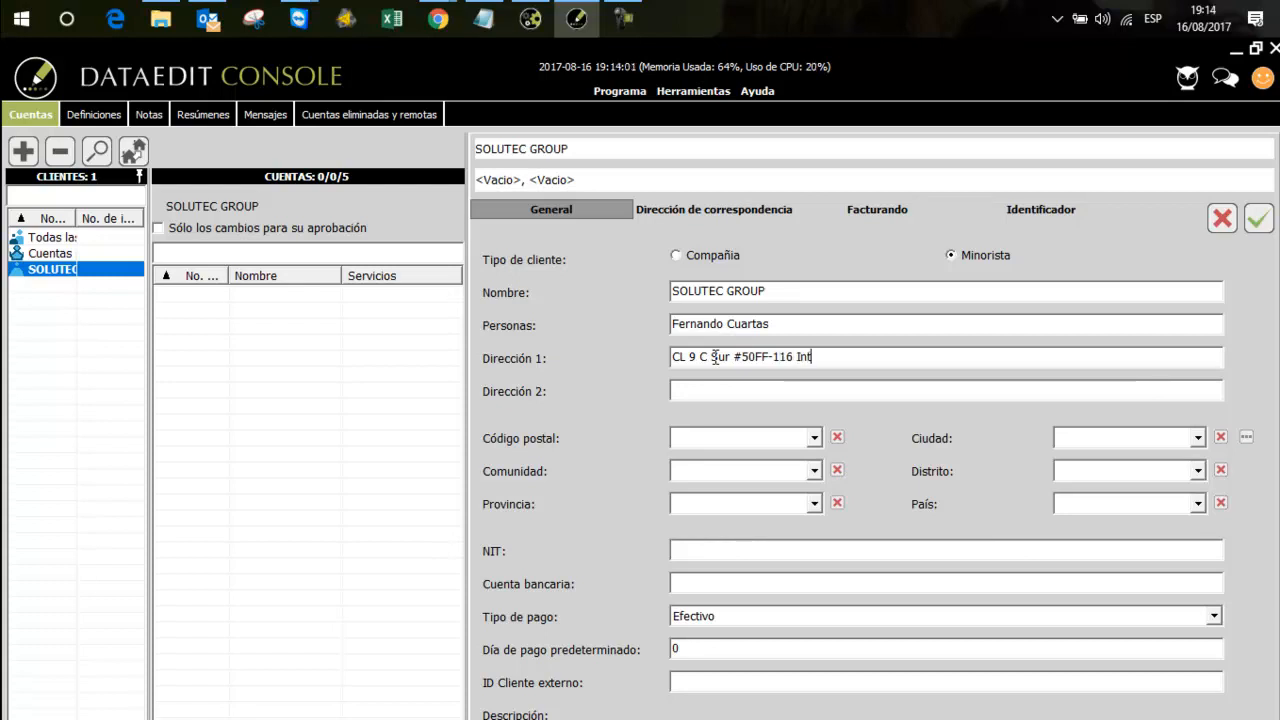
pyautogui.moveTo(805, 330); pyautogui.dragTo(670, 333)
pyautogui.moveTo(858, 357); pyautogui.dragTo(654, 364)
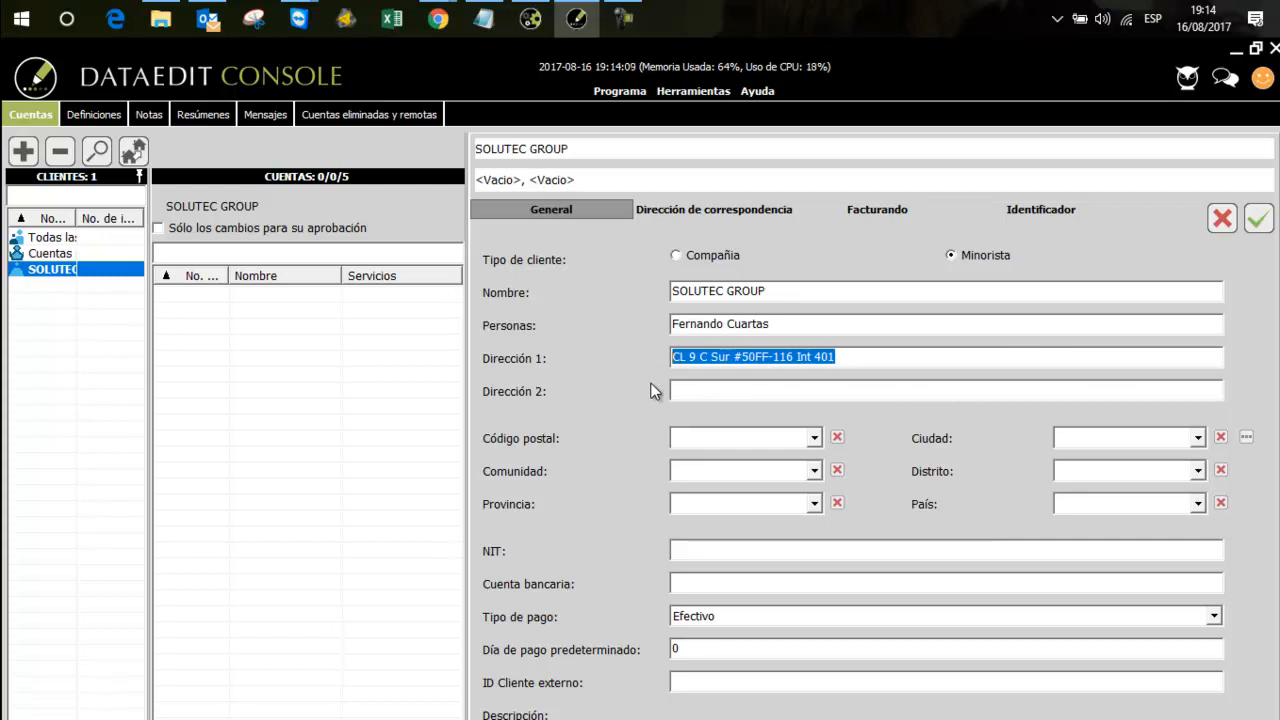
# Fill in the client's location by choosing the postal code entry under Medellín, Antioquia, in the city tree
pyautogui.click(1246, 438)
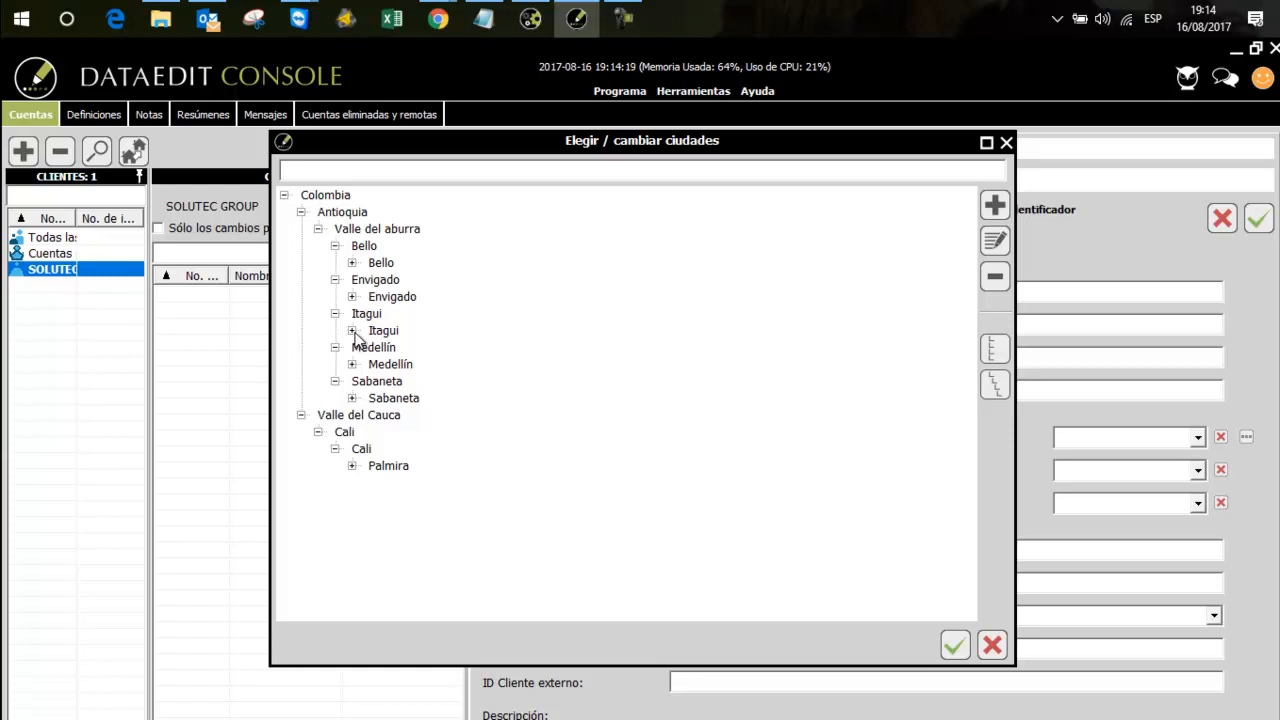
pyautogui.click(353, 366)
pyautogui.click(403, 382)
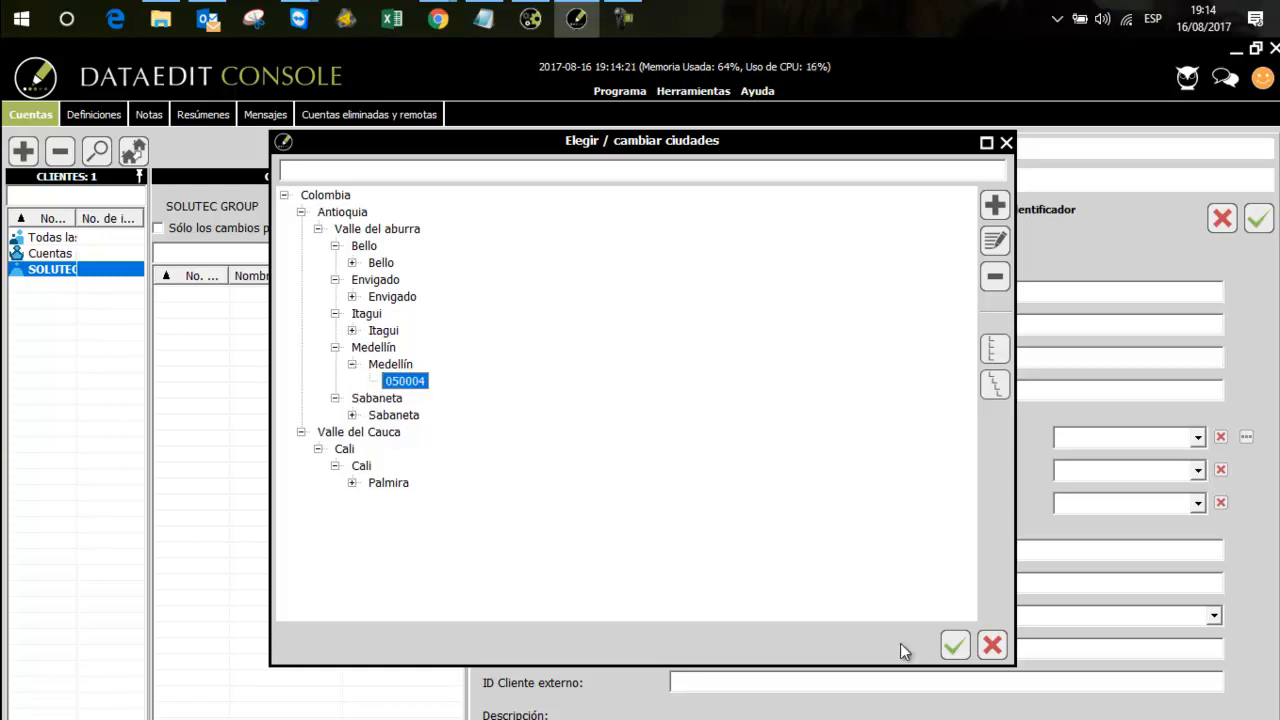
pyautogui.click(955, 645)
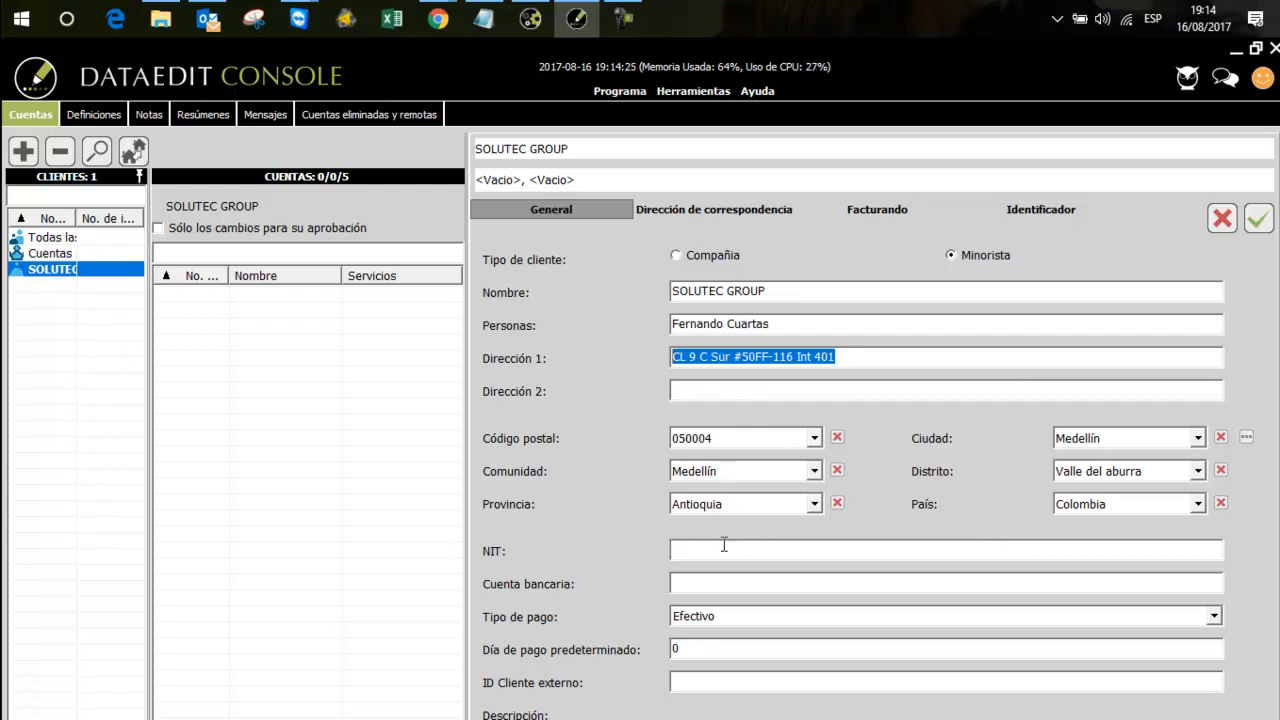
# Enter the client's tax ID number in NIT and choose Efectivo as the payment type
pyautogui.click(719, 550)
pyautogui.write('123456789-0')
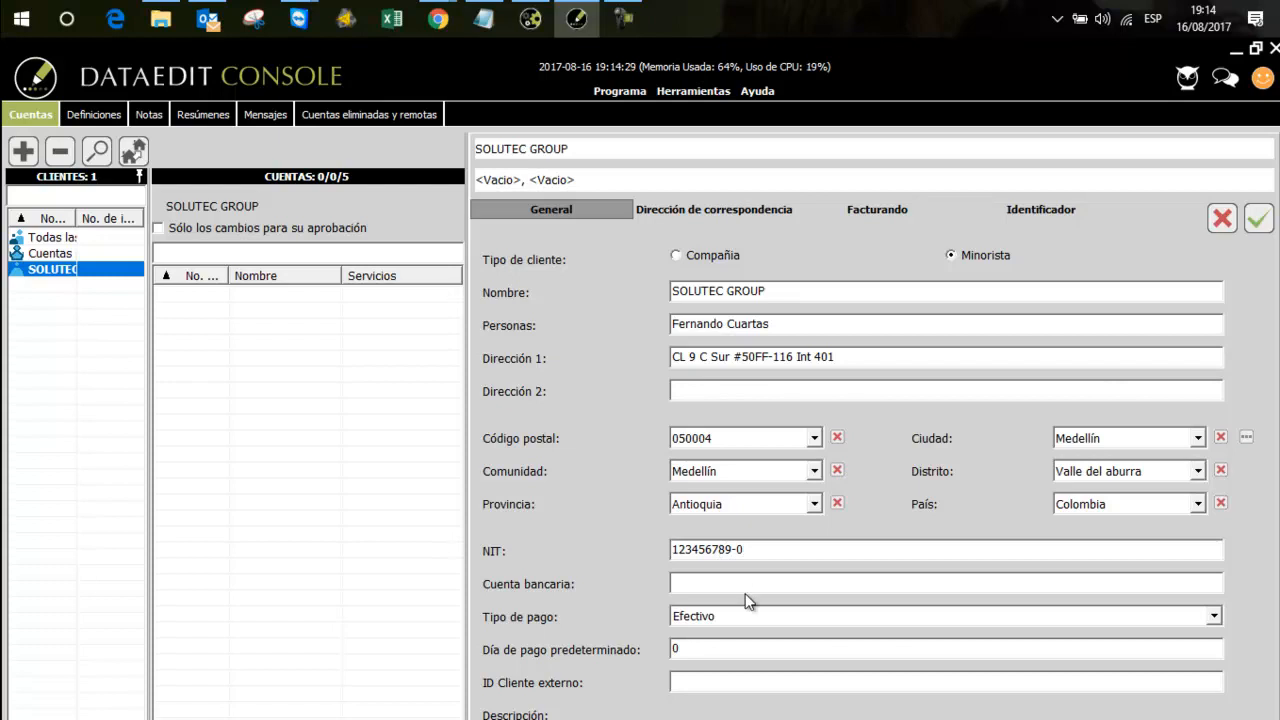
pyautogui.click(742, 583)
pyautogui.click(725, 617)
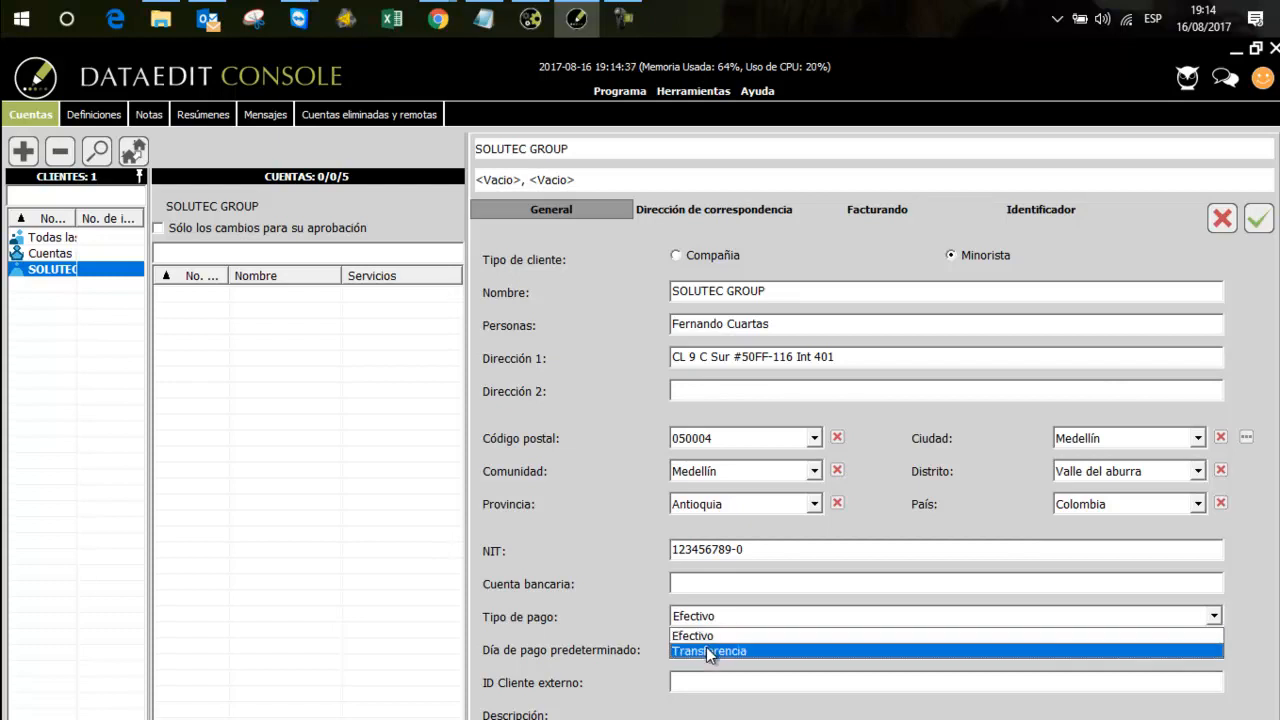
pyautogui.click(709, 637)
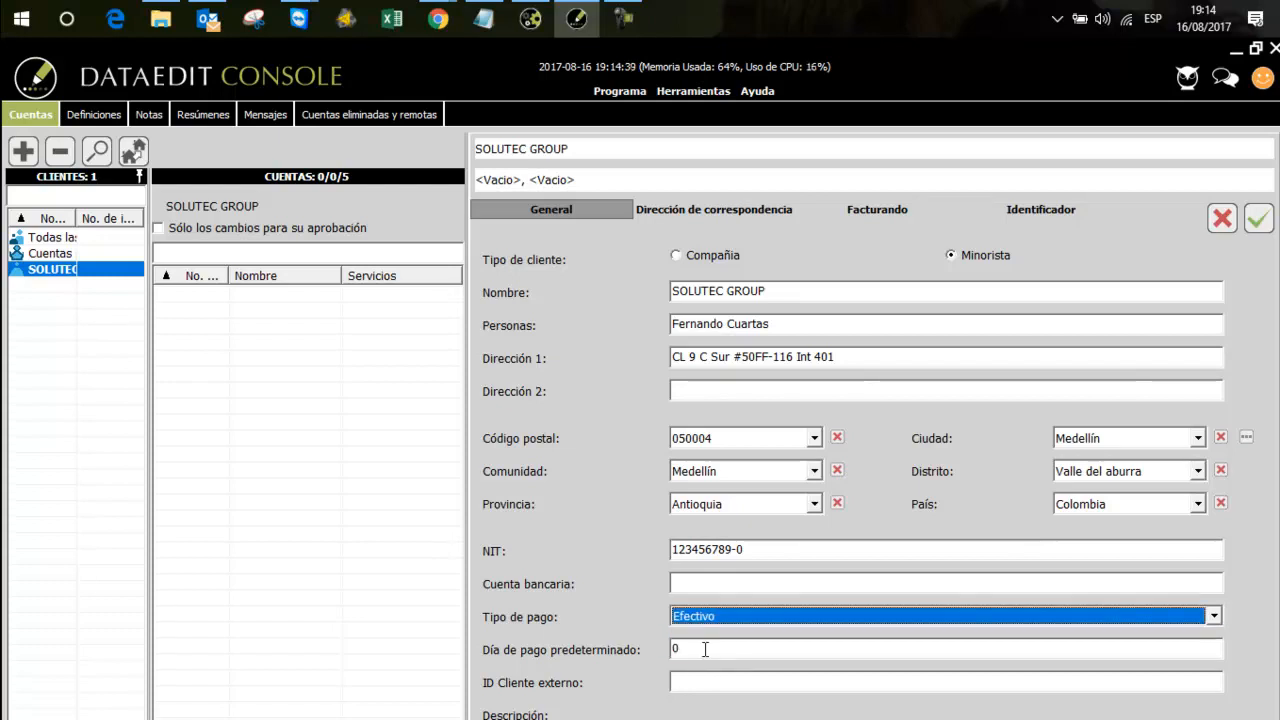
pyautogui.press('Tab')
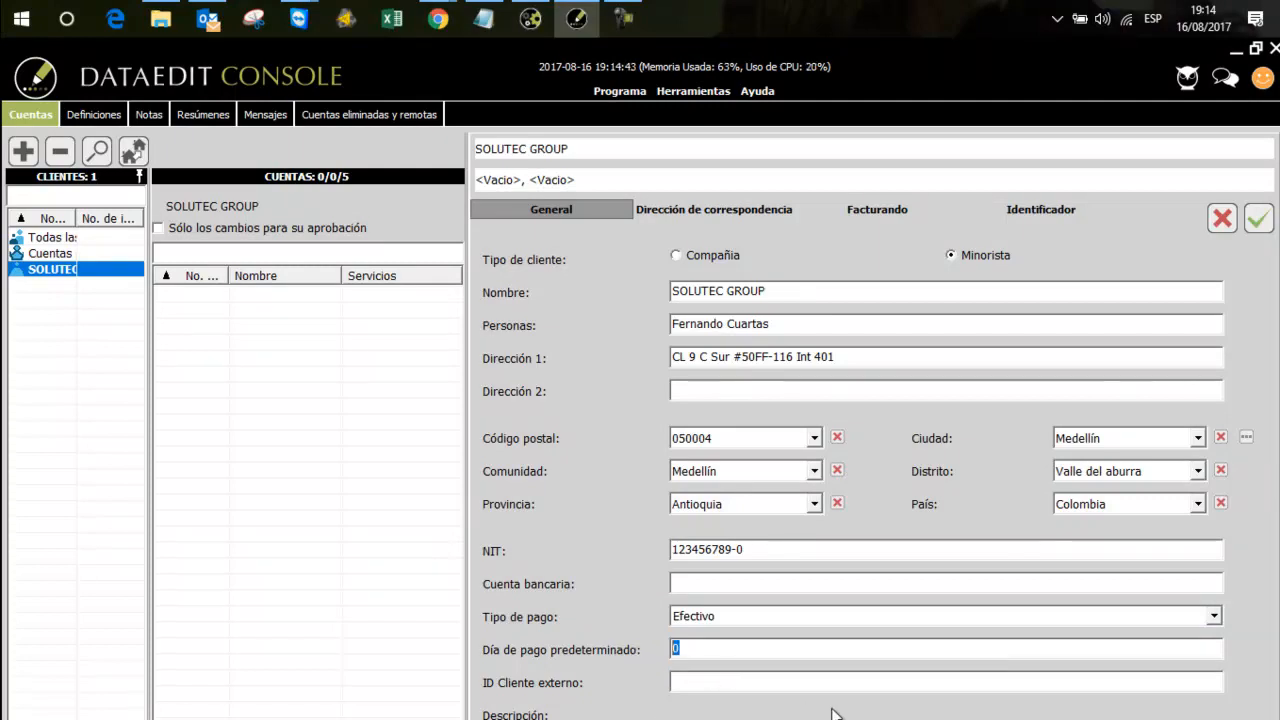
pyautogui.click(712, 212)
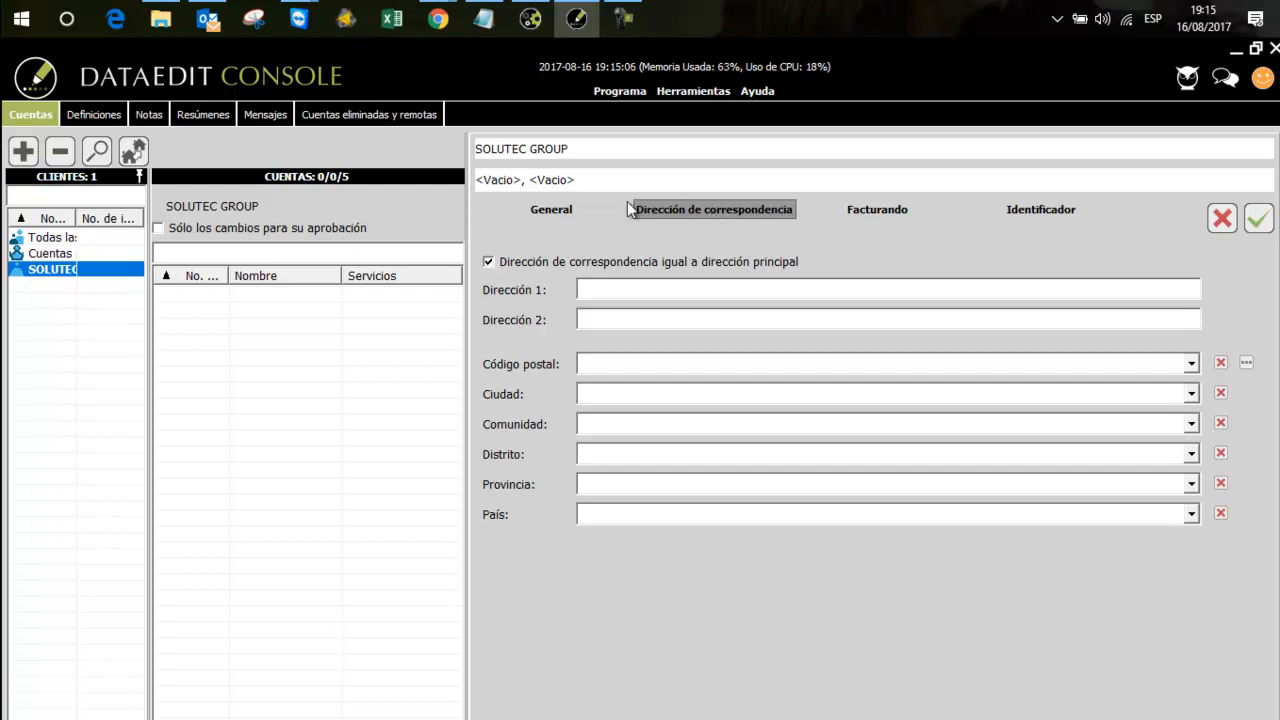
pyautogui.click(584, 208)
pyautogui.moveTo(840, 357); pyautogui.dragTo(672, 356)
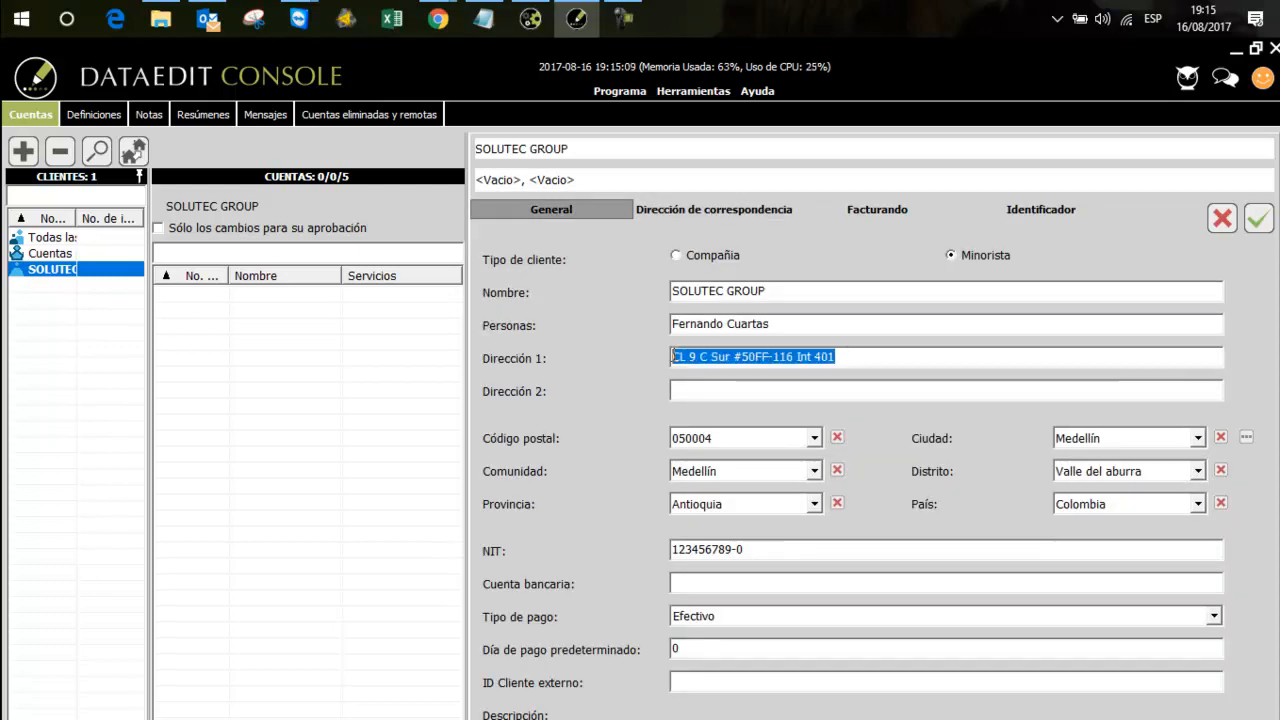
pyautogui.click(690, 214)
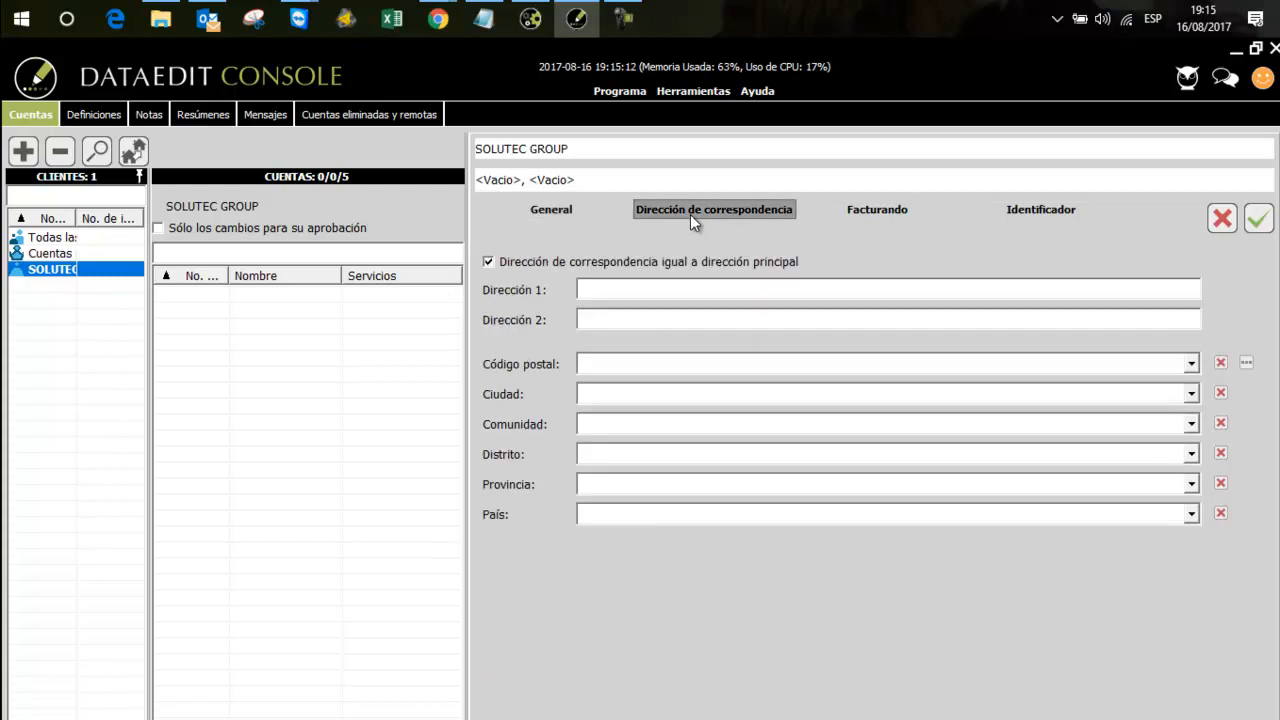
pyautogui.click(490, 262)
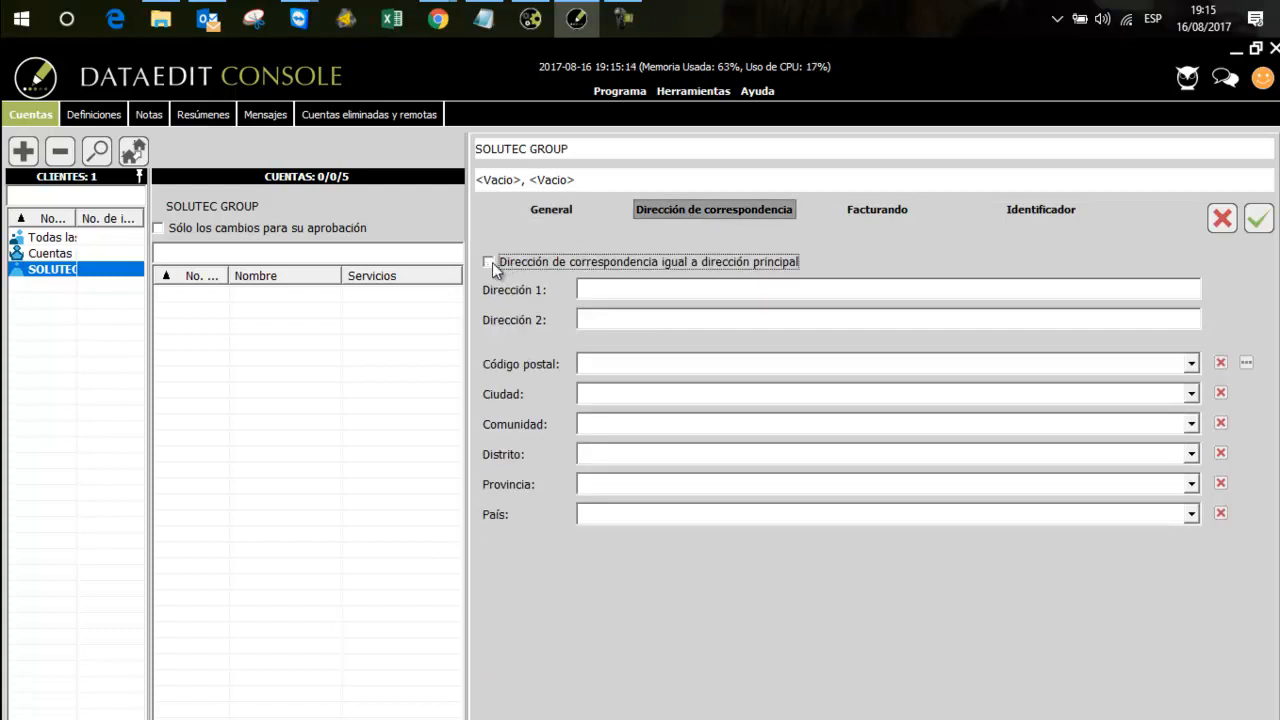
pyautogui.click(597, 290)
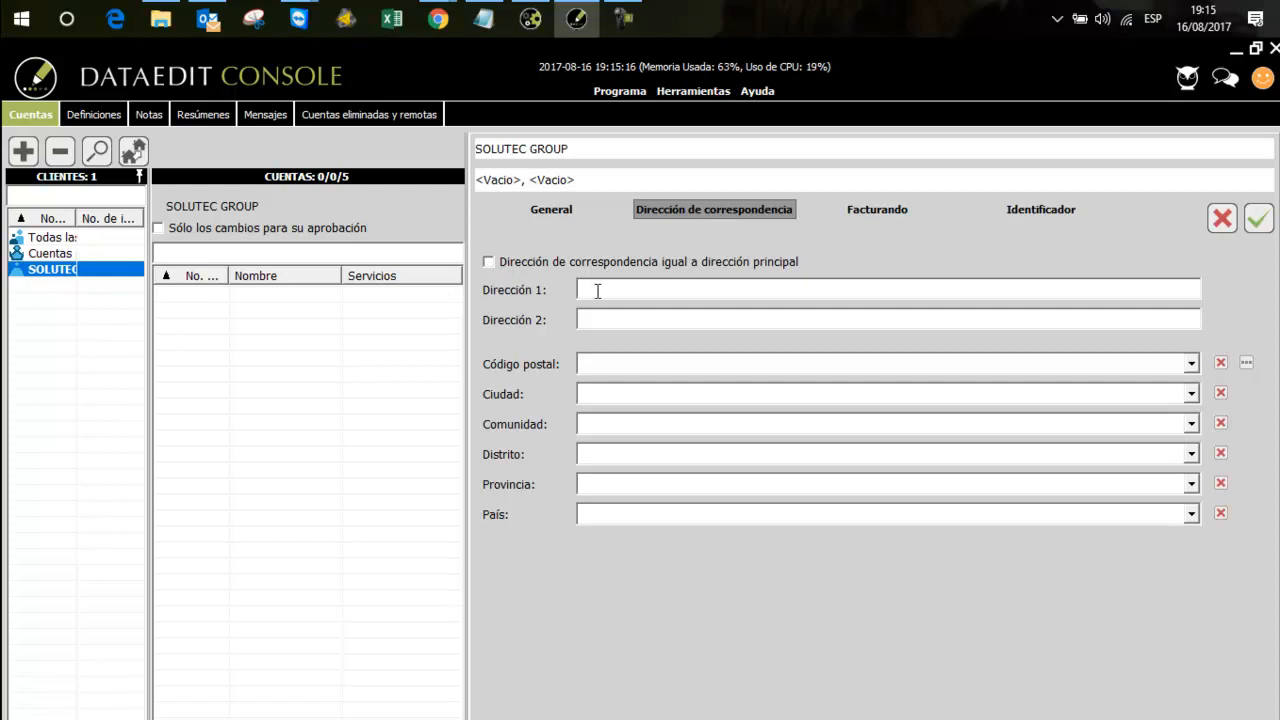
pyautogui.write('CR 56')
pyautogui.press('BackSpace')
pyautogui.press('BackSpace')
pyautogui.press('BackSpace')
pyautogui.press('BackSpace')
pyautogui.press('BackSpace')
pyautogui.click(513, 263)
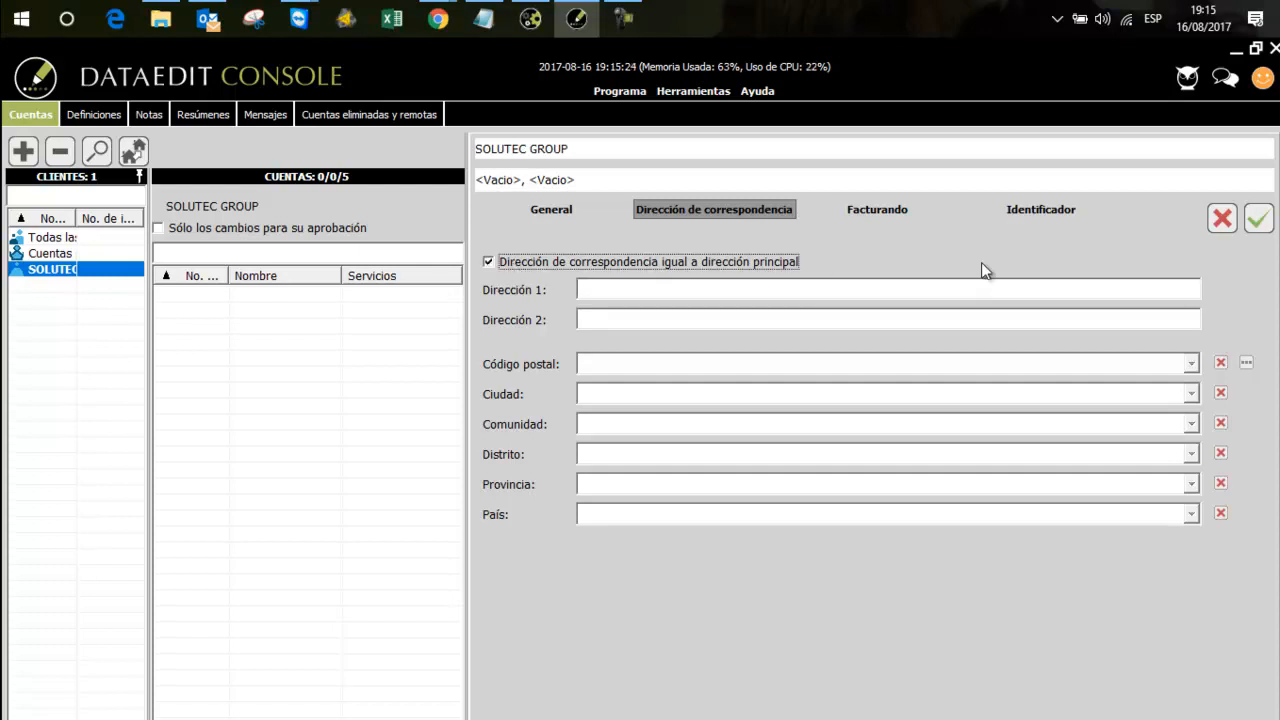
# Save the SOLUTEC GROUP client record
pyautogui.click(1270, 231)
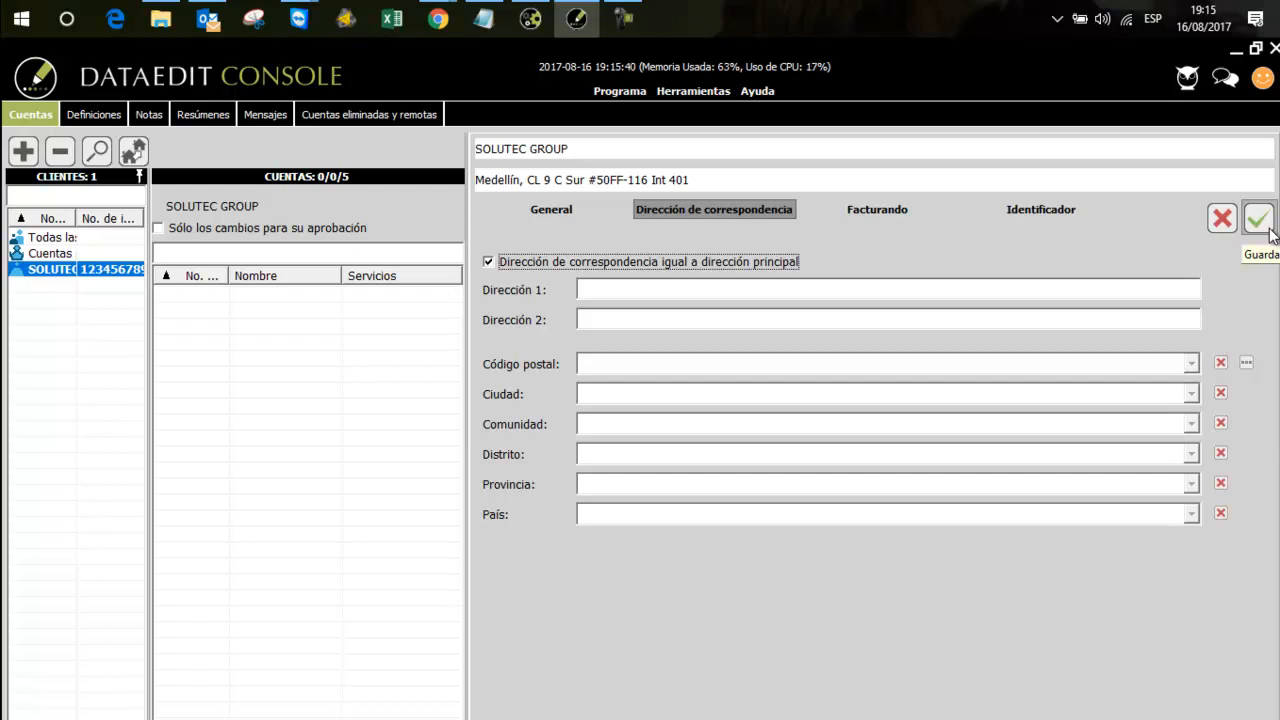
# Start a new account (Cuenta) for SOLUTEC GROUP and enter its account number with the TEL prefix
pyautogui.click(31, 157)
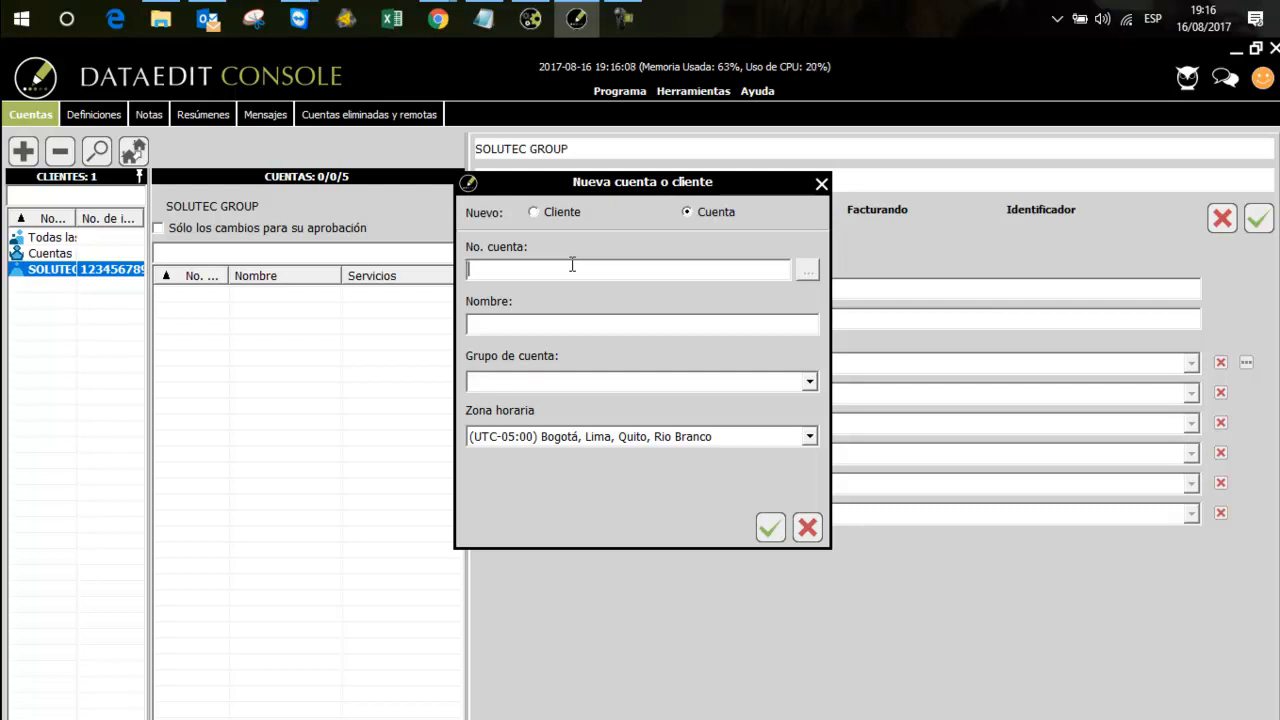
pyautogui.write('000')
pyautogui.write('1')
pyautogui.press('BackSpace')
pyautogui.press('BackSpace')
pyautogui.press('BackSpace')
pyautogui.press('BackSpace')
pyautogui.write('TEL-001')
pyautogui.press('Left')
pyautogui.press('Left')
pyautogui.press('Left')
pyautogui.press('BackSpace')
pyautogui.press('BackSpace')
pyautogui.press('BackSpace')
pyautogui.write('GPRS')
pyautogui.press('BackSpace')
pyautogui.press('BackSpace')
pyautogui.press('BackSpace')
pyautogui.write('PS')
pyautogui.press('BackSpace')
pyautogui.press('BackSpace')
pyautogui.press('BackSpace')
pyautogui.write('TEL')
# Name the new account "Oficina principal Solutec" and create it
pyautogui.click(645, 318)
pyautogui.write('Oficina principal Solutec')
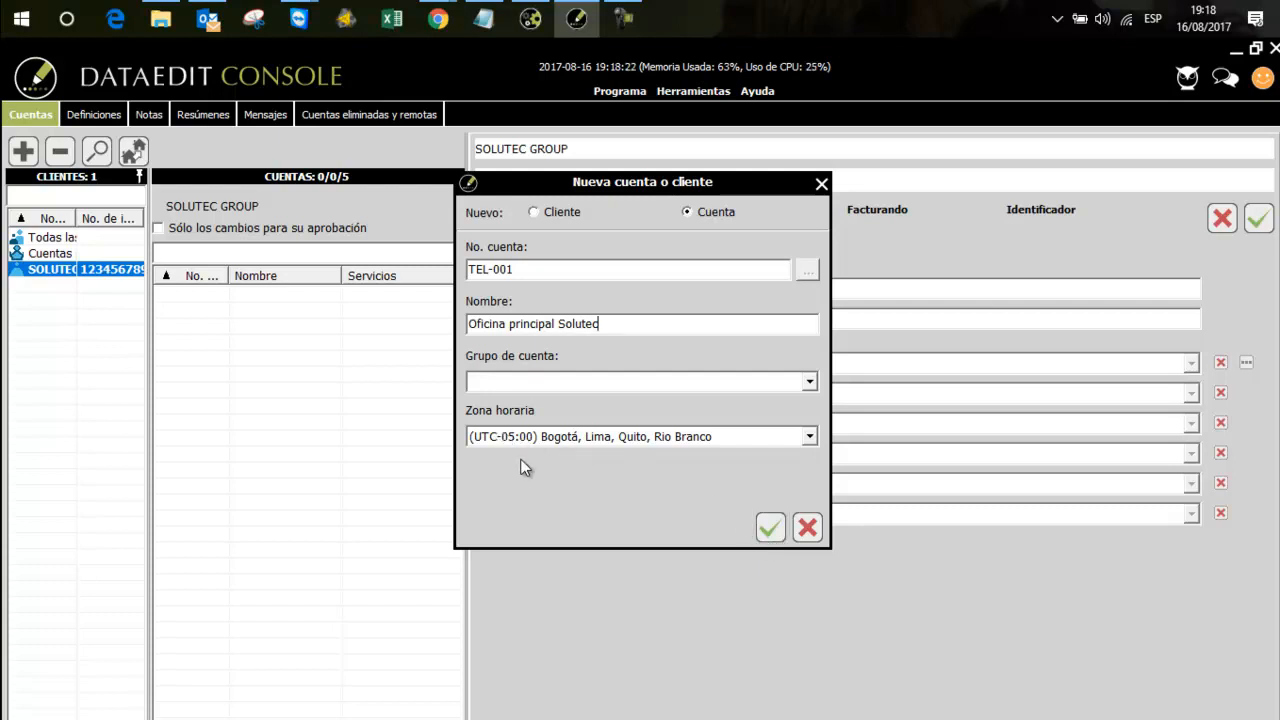
pyautogui.click(770, 527)
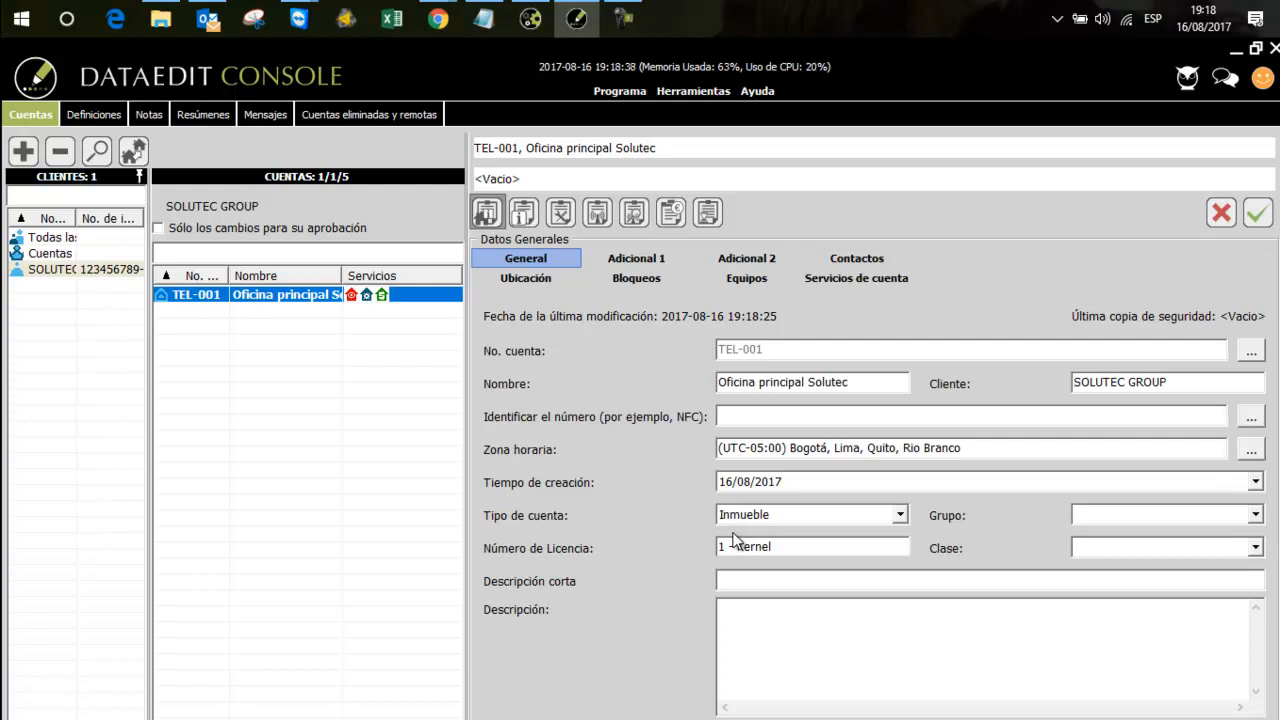
# Review the new account's assignment to SOLUTEC GROUP and choose Inmueble as its account type
pyautogui.moveTo(1180, 383); pyautogui.dragTo(1073, 384)
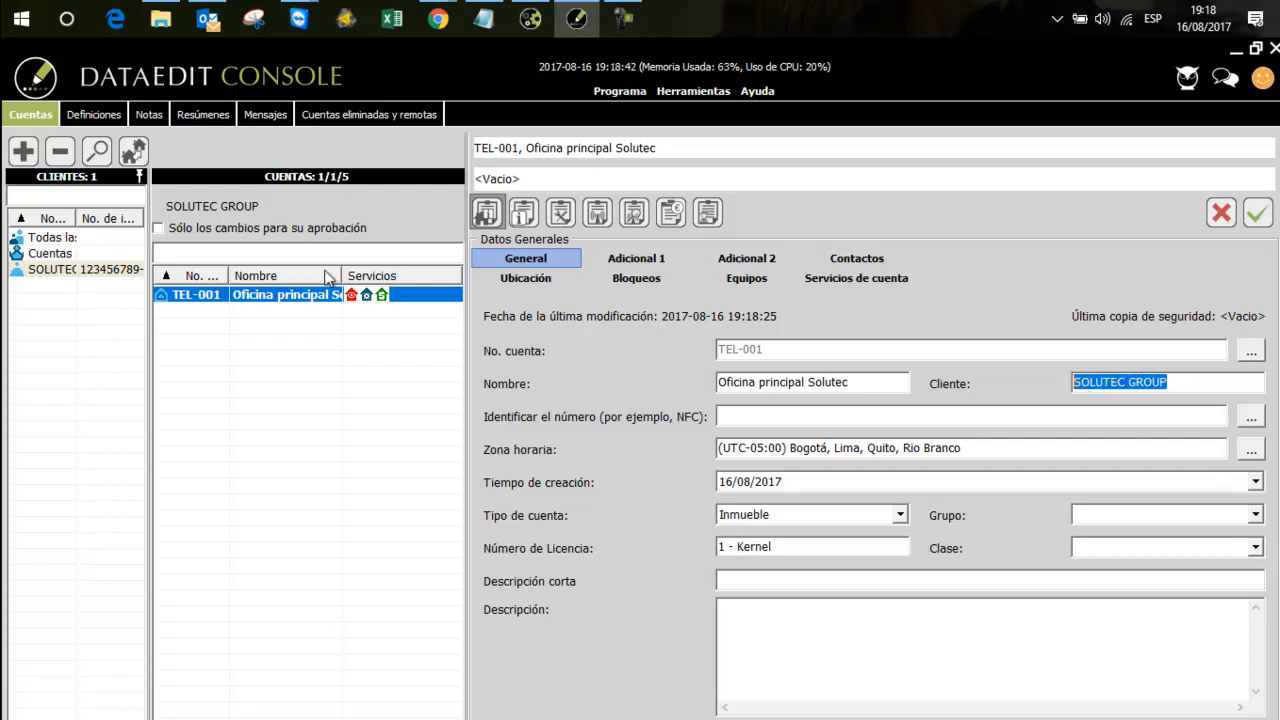
pyautogui.click(48, 257)
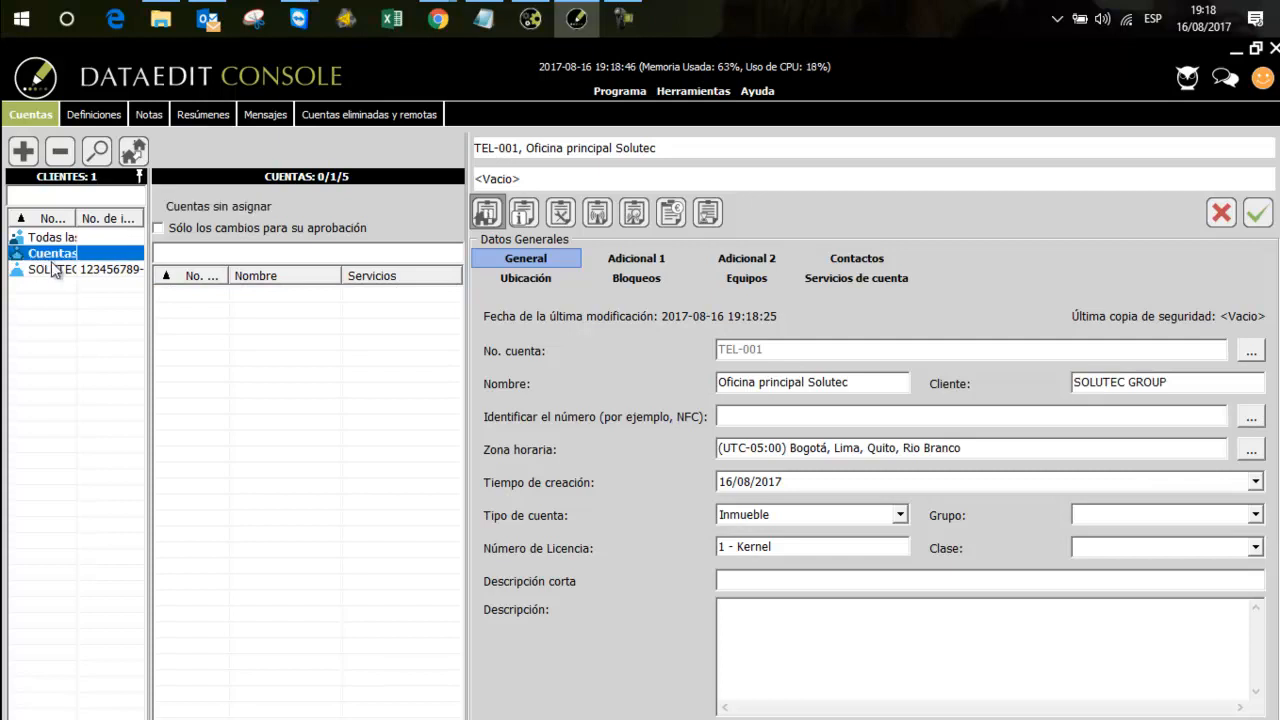
pyautogui.click(53, 268)
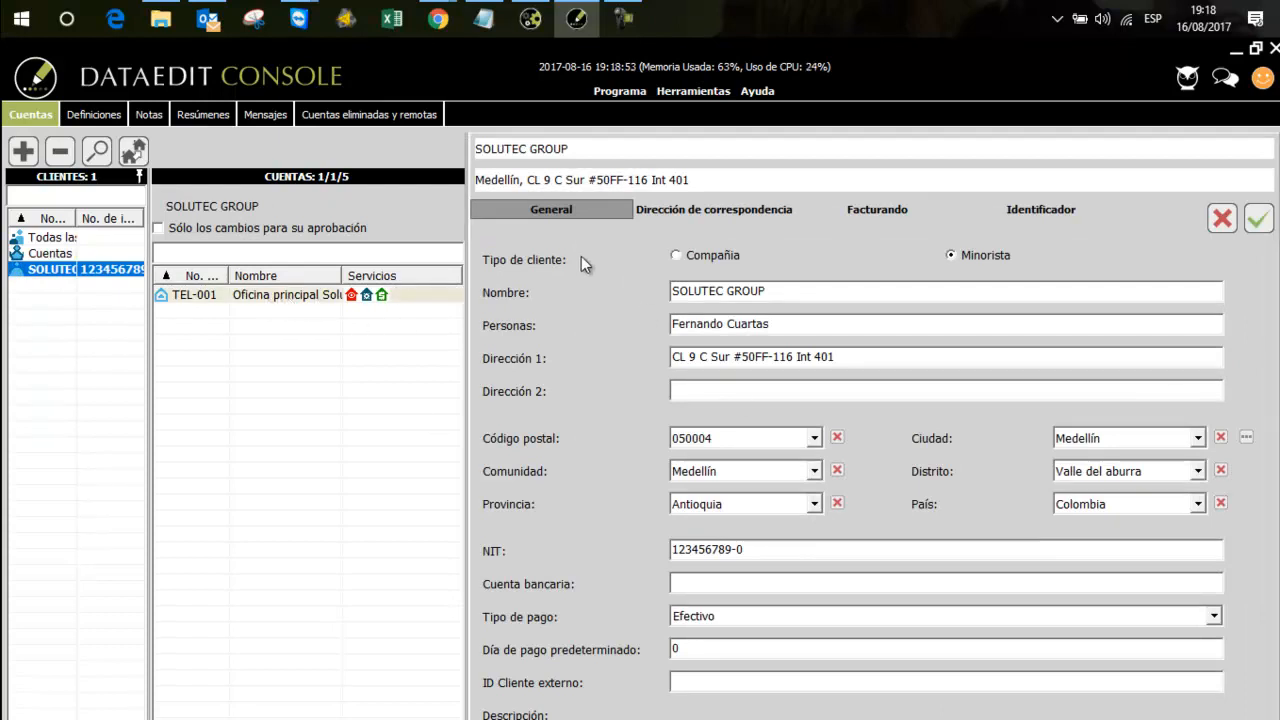
pyautogui.click(276, 300)
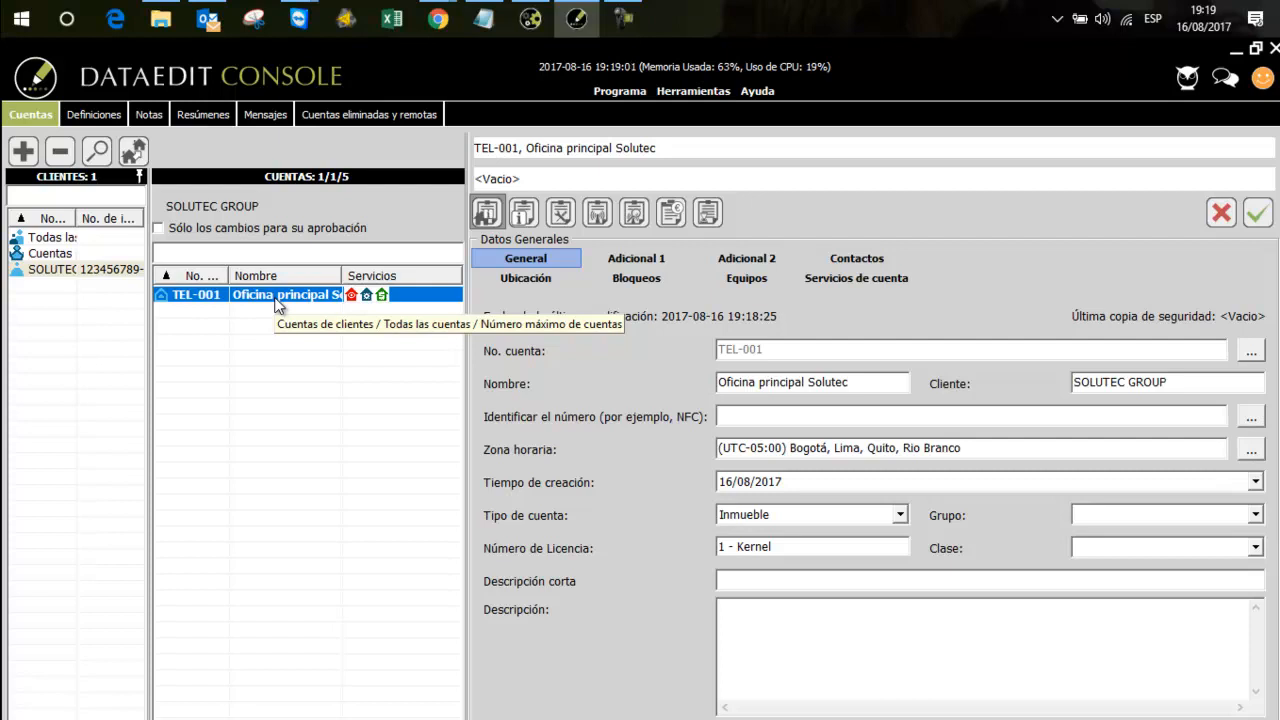
pyautogui.click(800, 518)
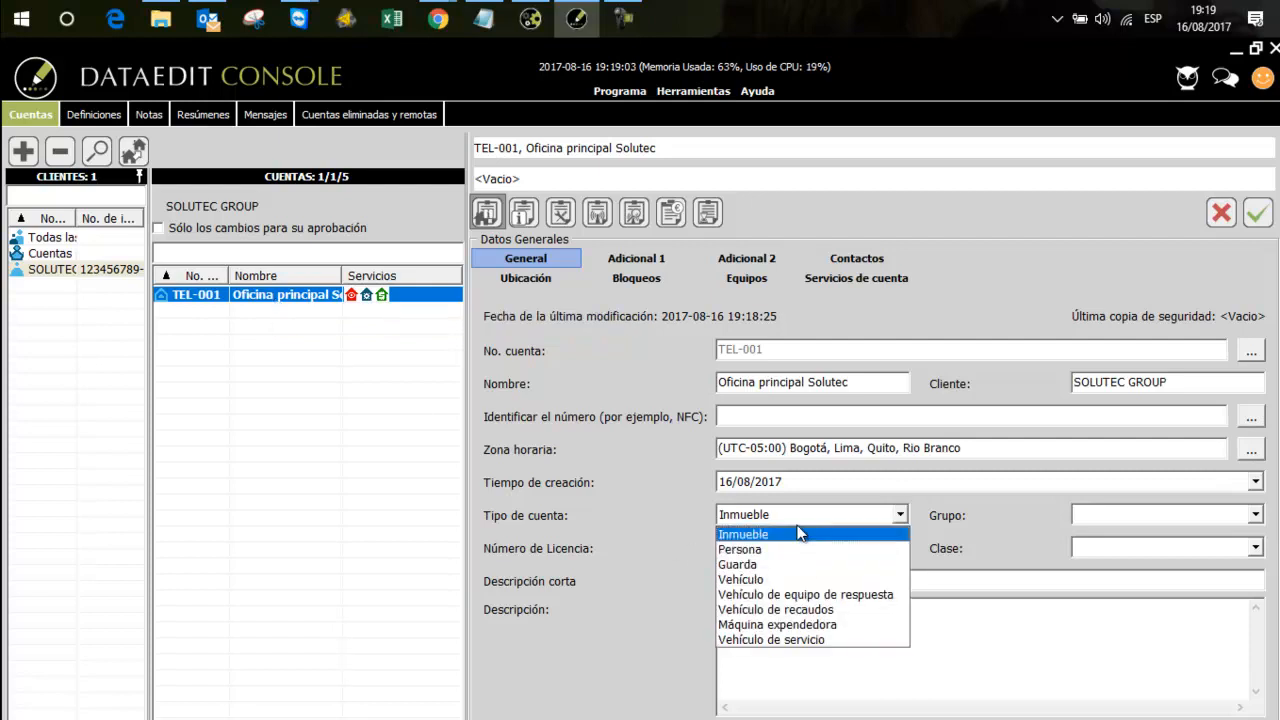
pyautogui.click(800, 533)
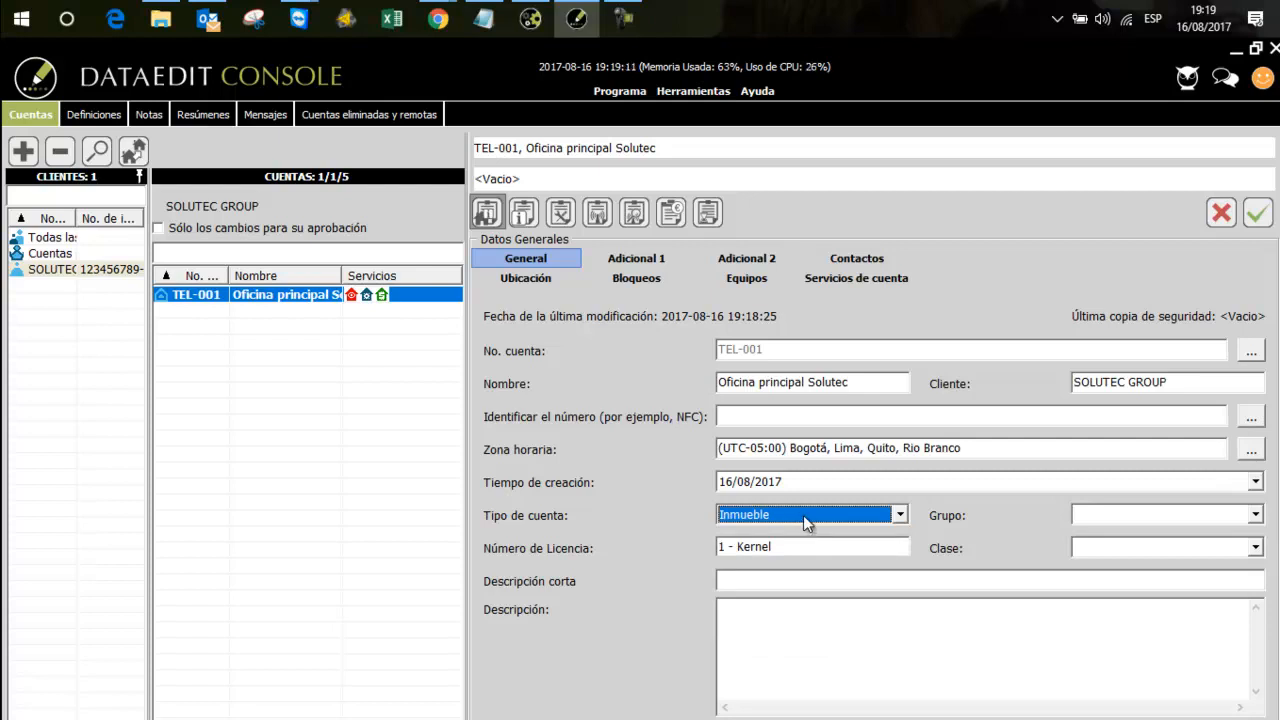
# Examine the additional property data fields offered for the Inmueble account type
pyautogui.click(655, 261)
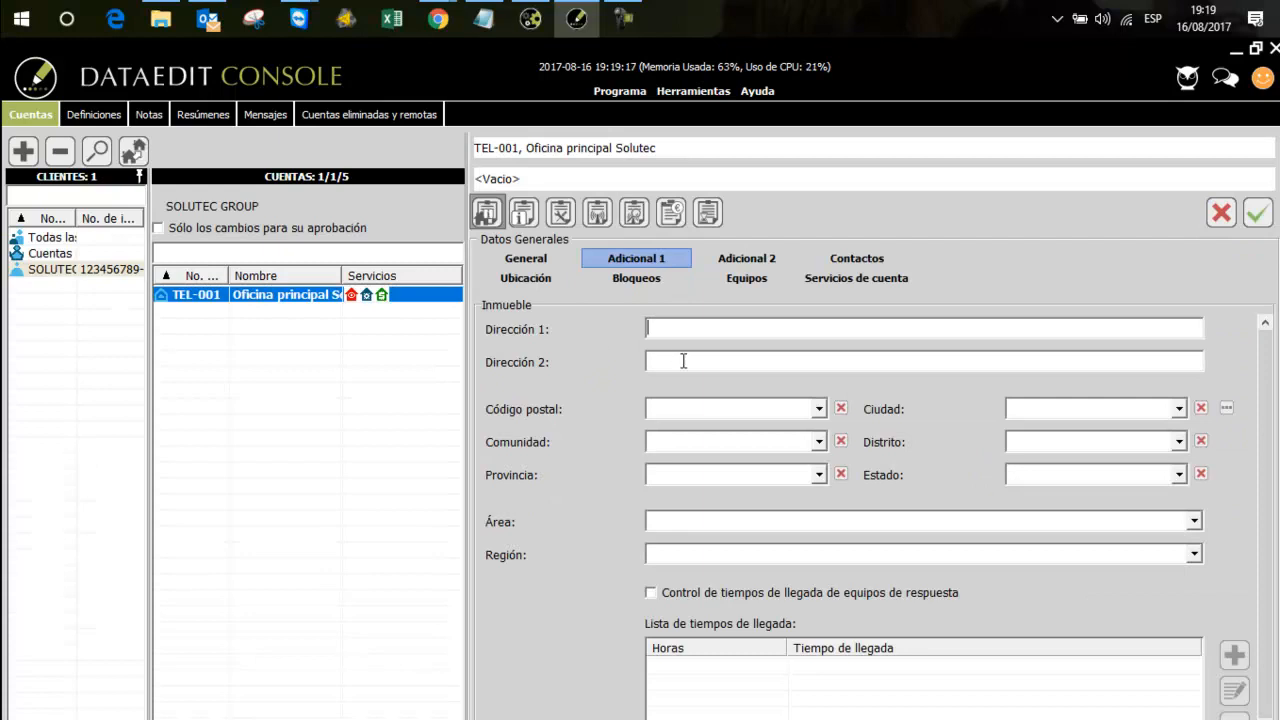
pyautogui.click(675, 364)
pyautogui.click(526, 257)
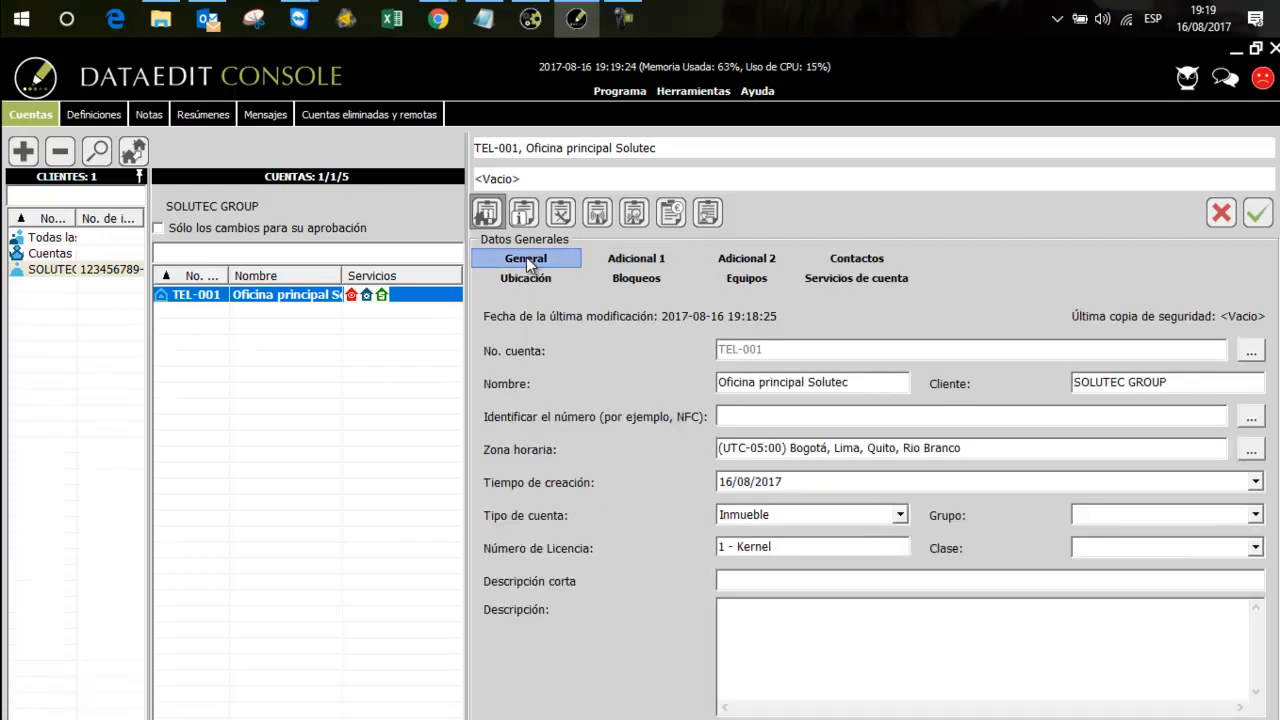
# Preview the additional data fields of the Vehículo account type and return the account type to Inmueble
pyautogui.click(817, 514)
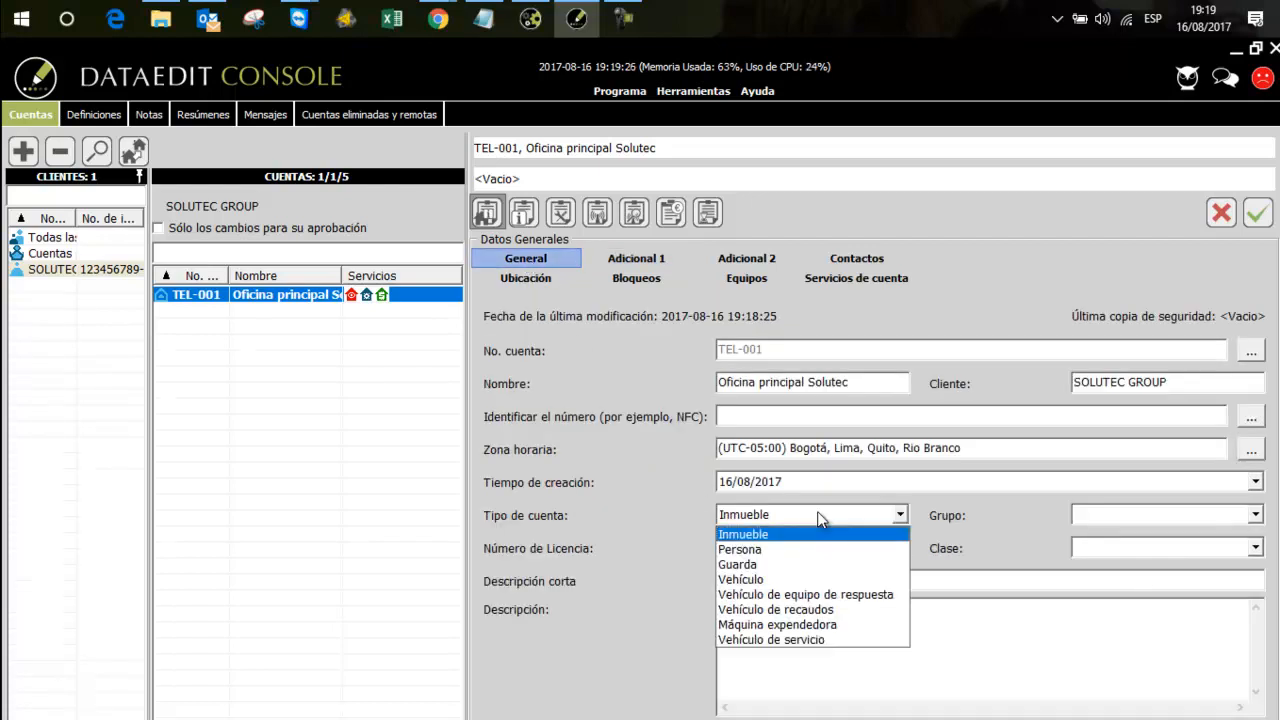
pyautogui.click(773, 579)
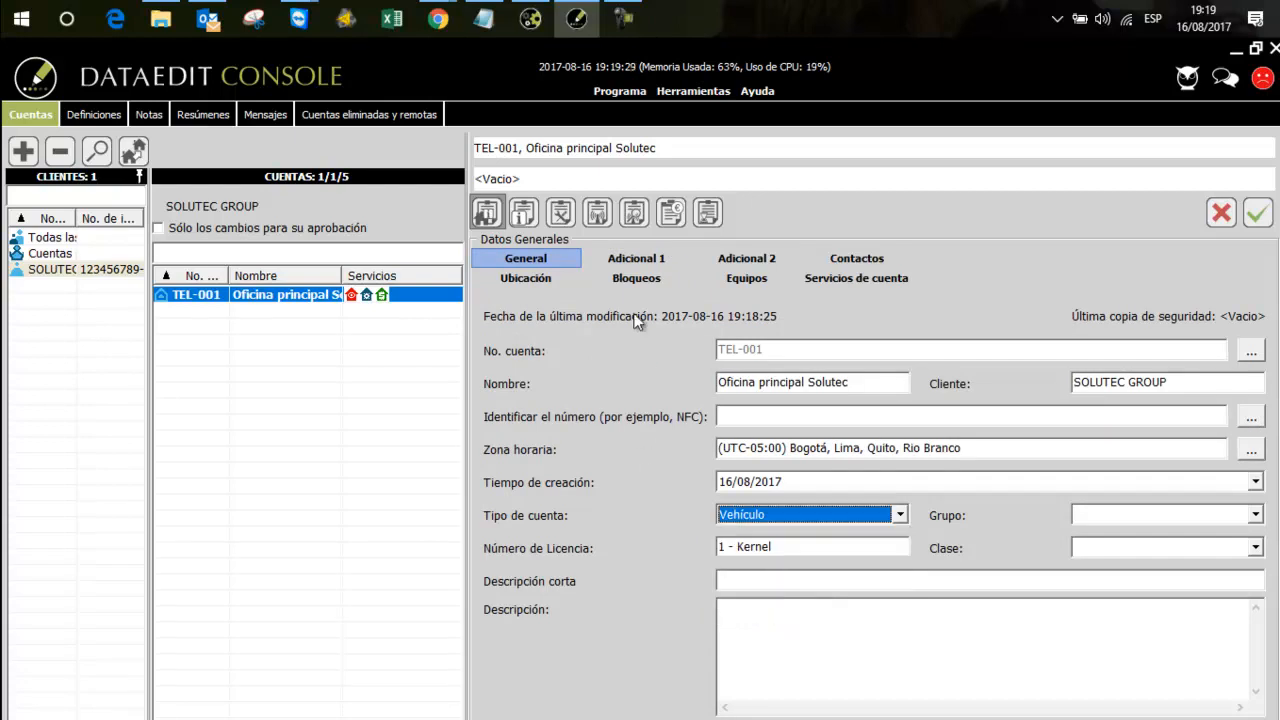
pyautogui.click(627, 257)
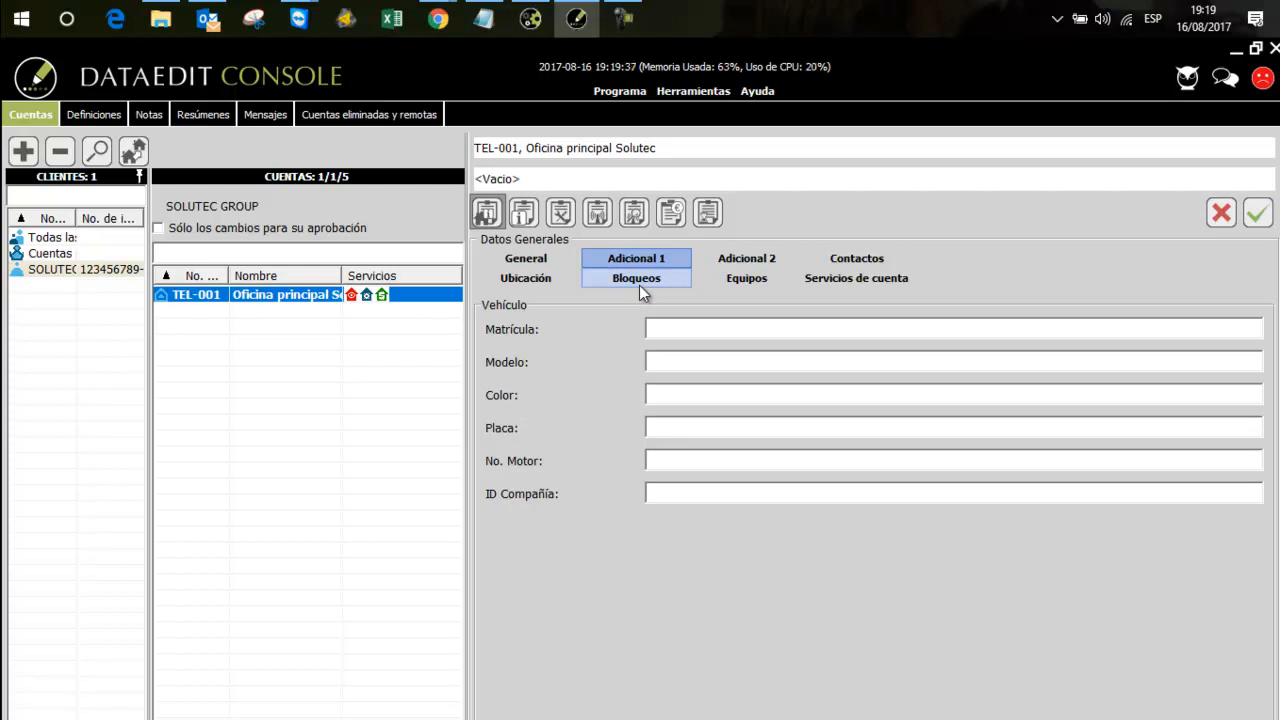
pyautogui.click(566, 265)
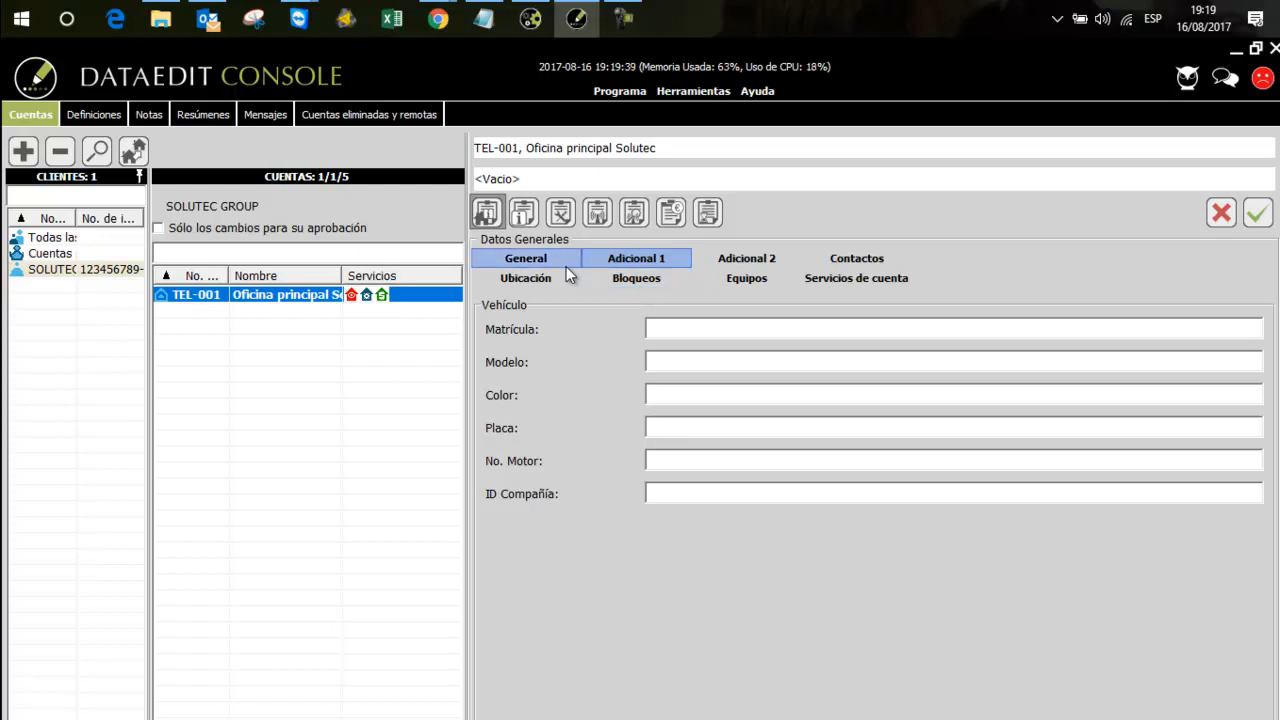
pyautogui.click(821, 515)
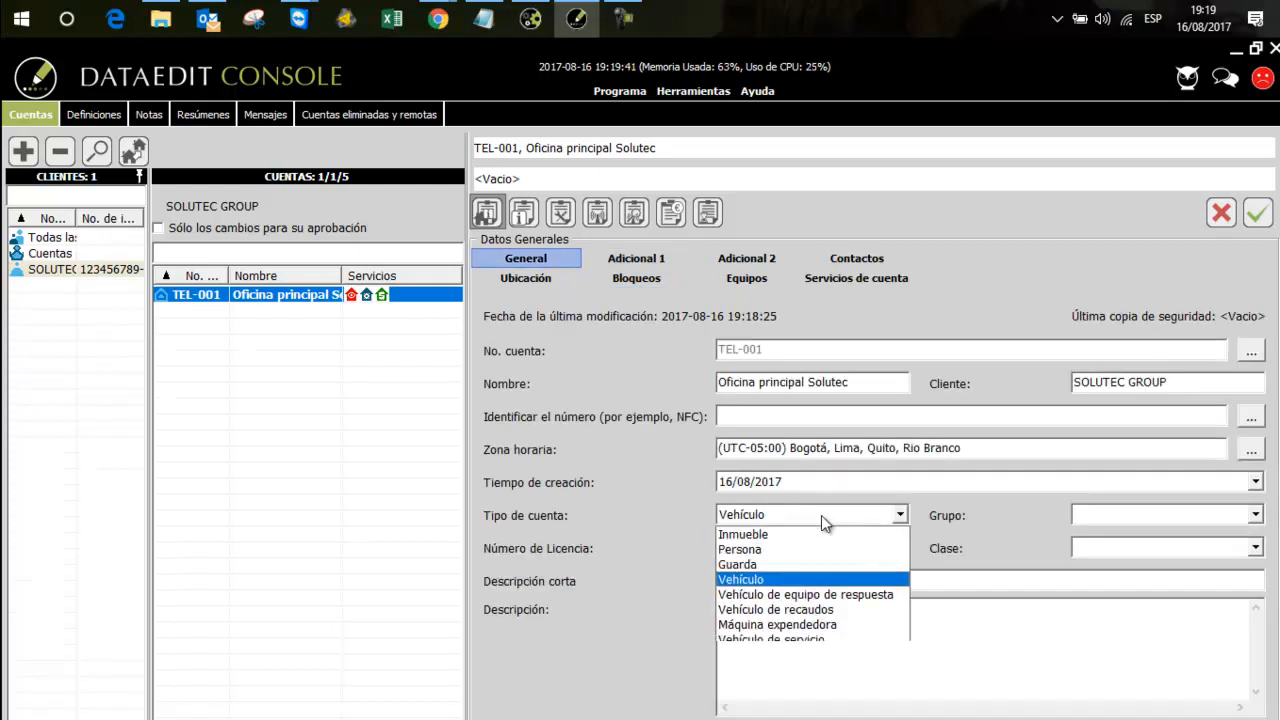
pyautogui.click(775, 535)
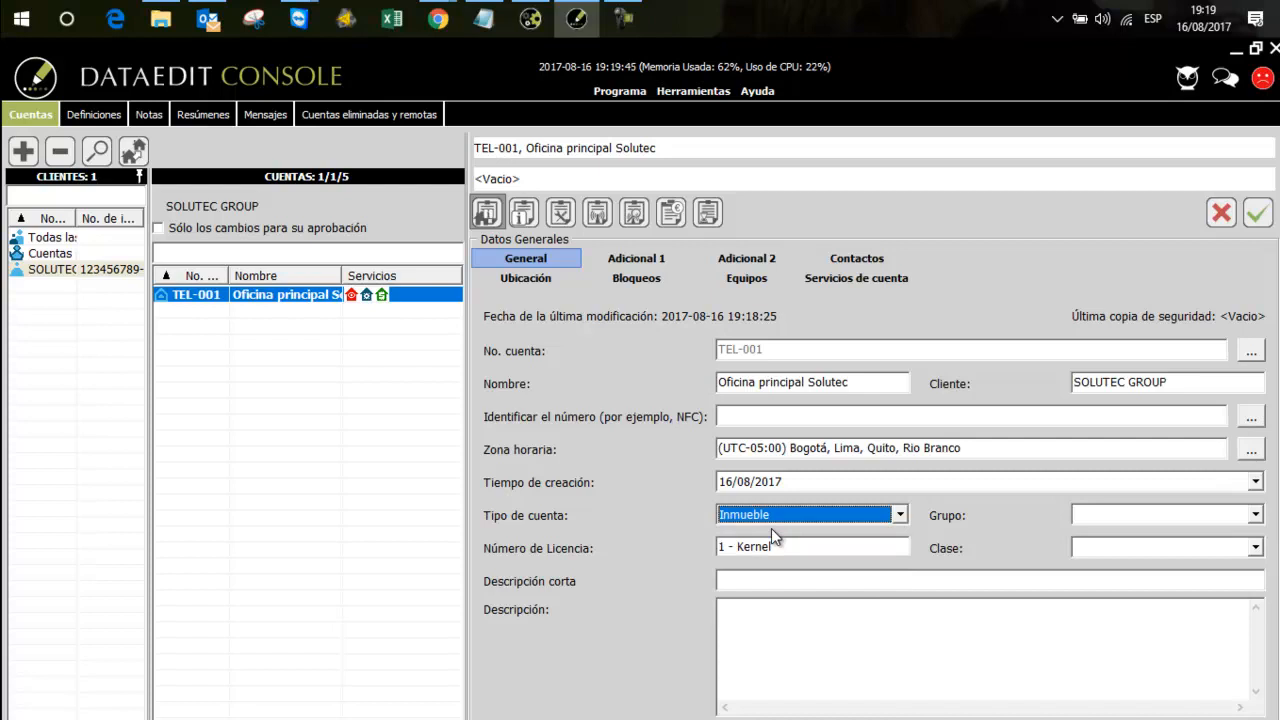
# Enter the office's street address as Dirección 1 in the account's additional property data
pyautogui.click(654, 259)
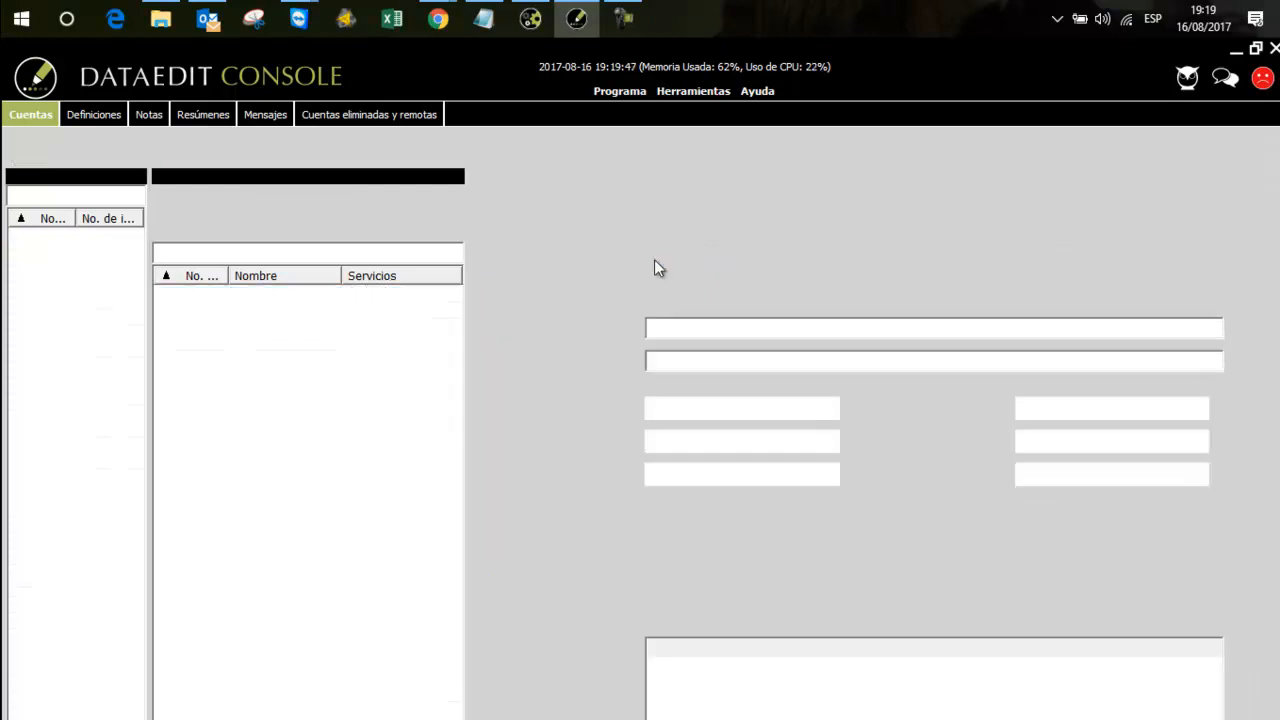
pyautogui.click(688, 332)
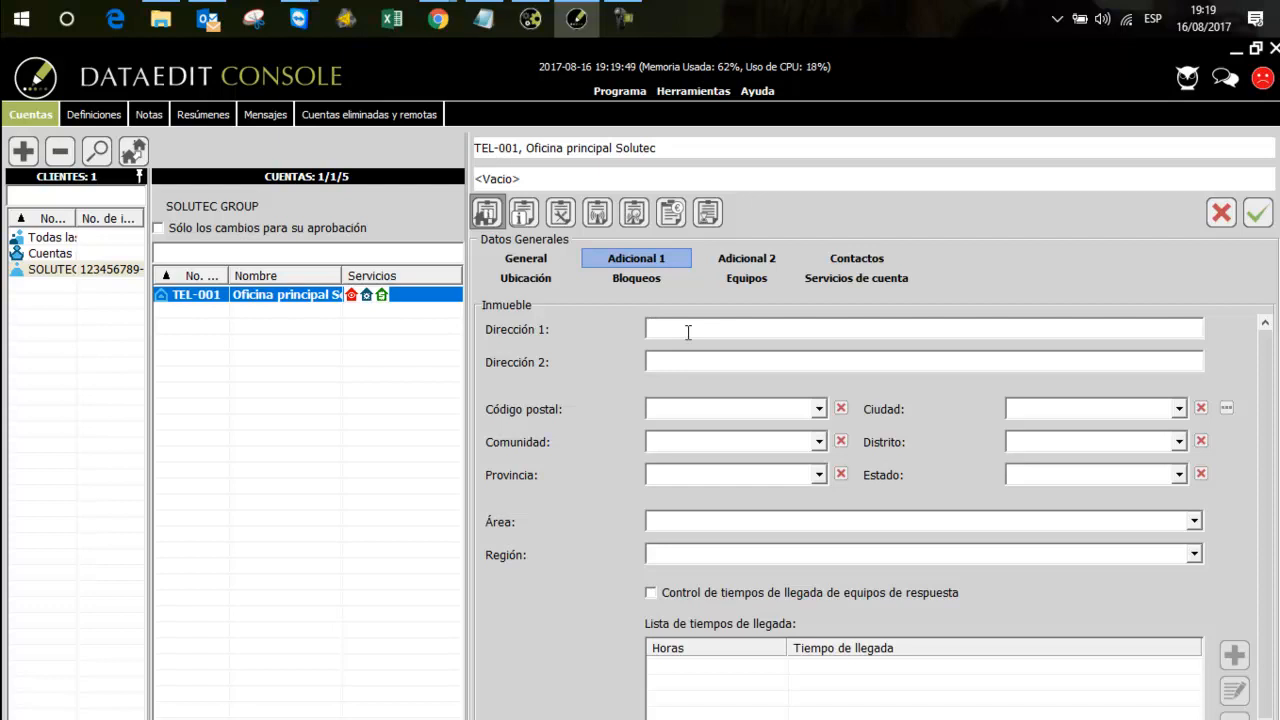
# Fill the account's city and postal data from the Medellín entry under Valle del aburra, Antioquia, Colombia
pyautogui.click(1228, 411)
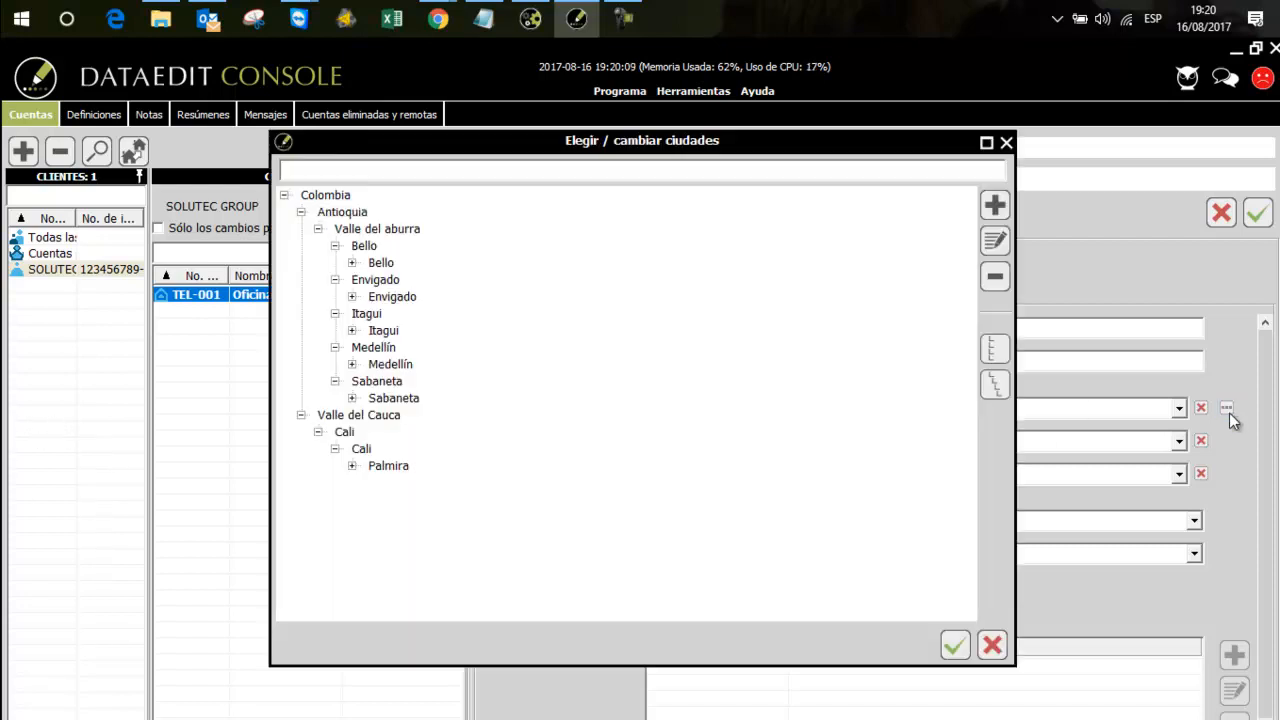
pyautogui.click(352, 365)
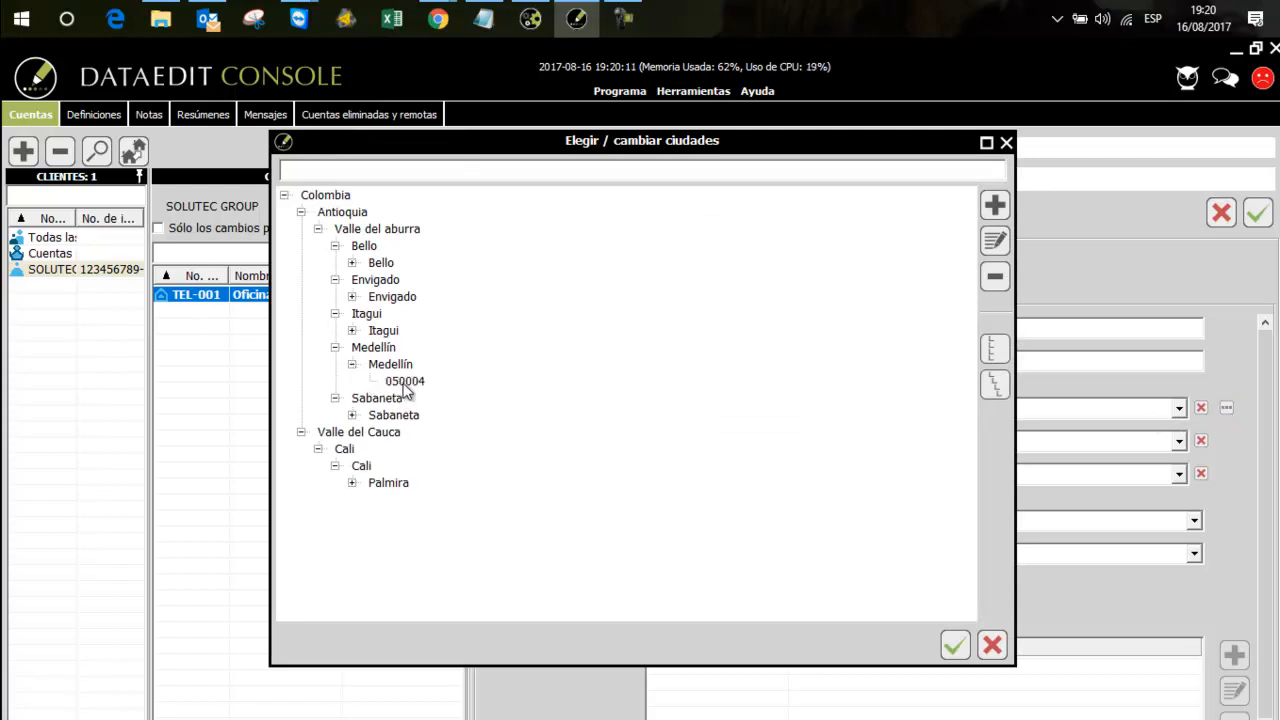
pyautogui.click(404, 383)
pyautogui.click(953, 645)
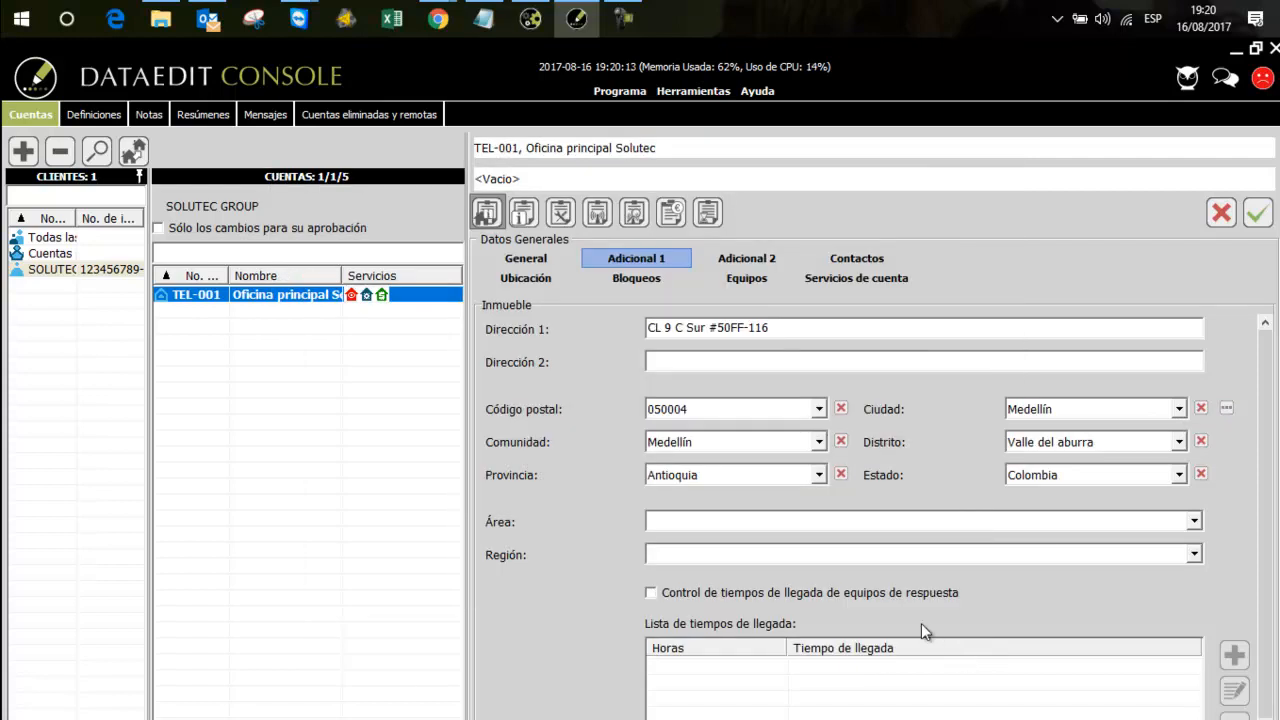
# Set the property's Área to Metropolitana and its Región to Centro, and save the account
pyautogui.click(688, 519)
pyautogui.write('Metropolitana')
pyautogui.click(699, 554)
pyautogui.write('Centro')
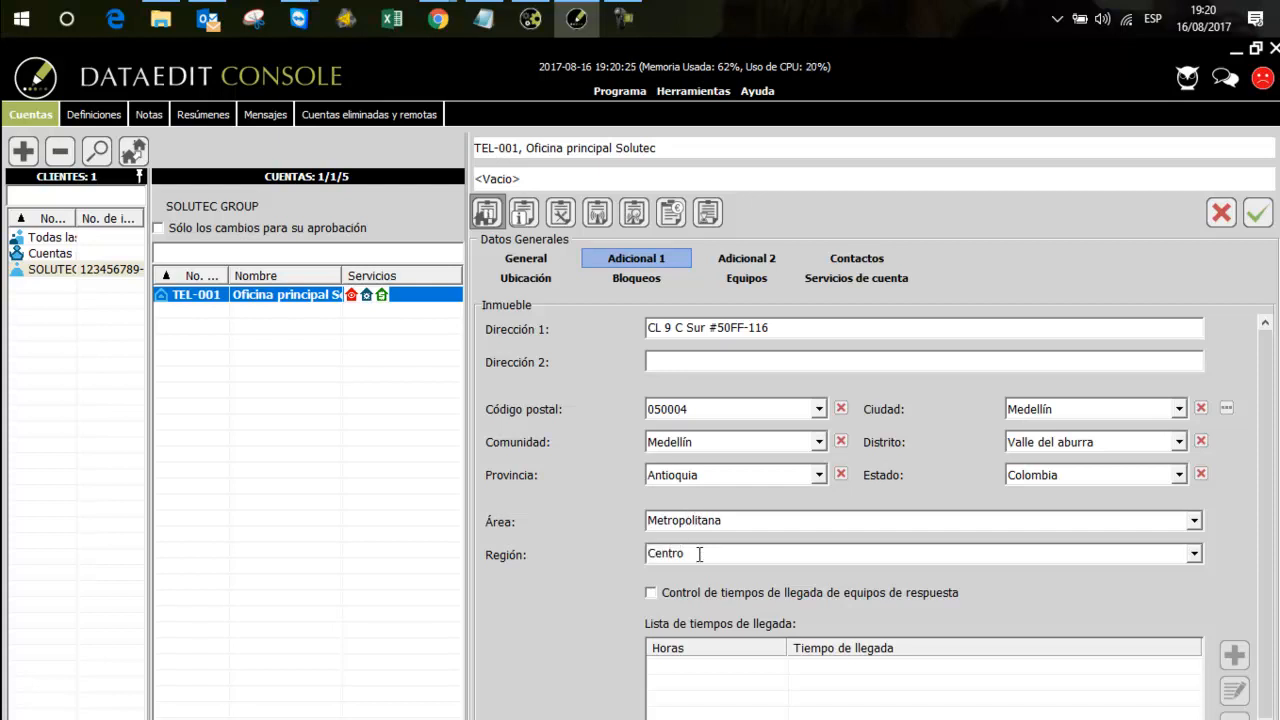
pyautogui.click(1256, 216)
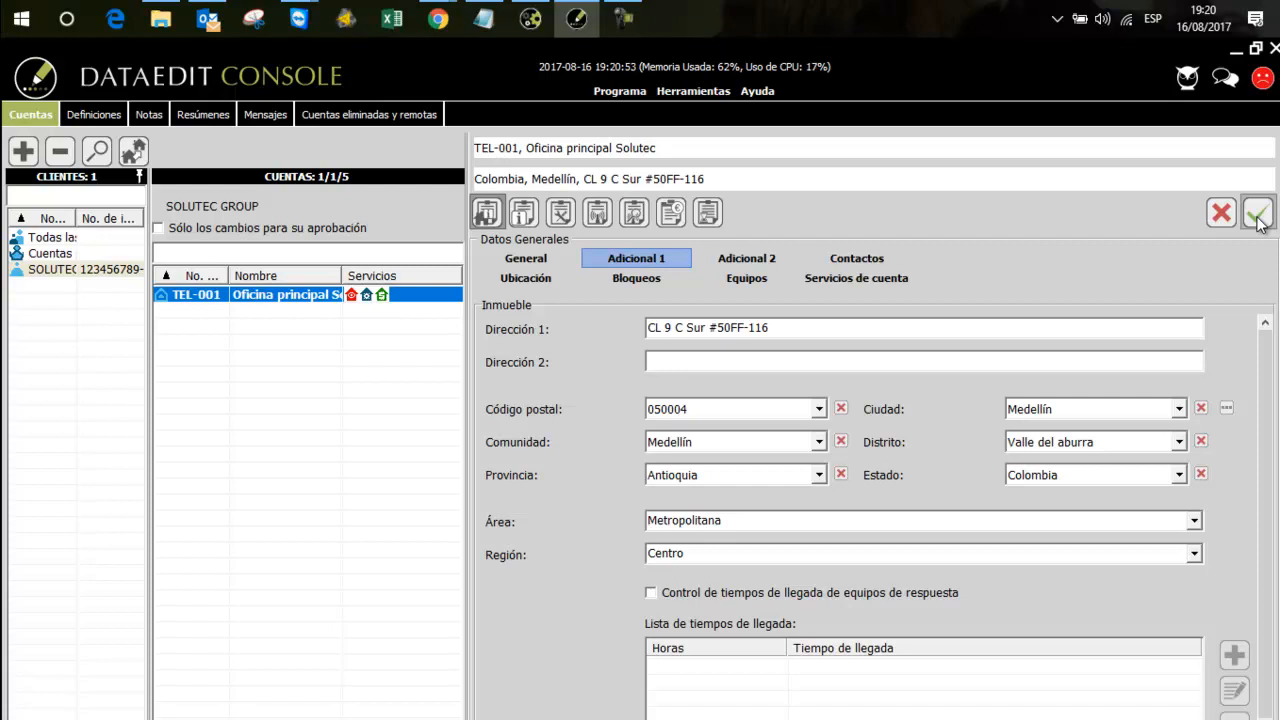
# Start a first account contact with the office's landline number and the hours "07:30 a 17:30 Hrs"
pyautogui.click(862, 256)
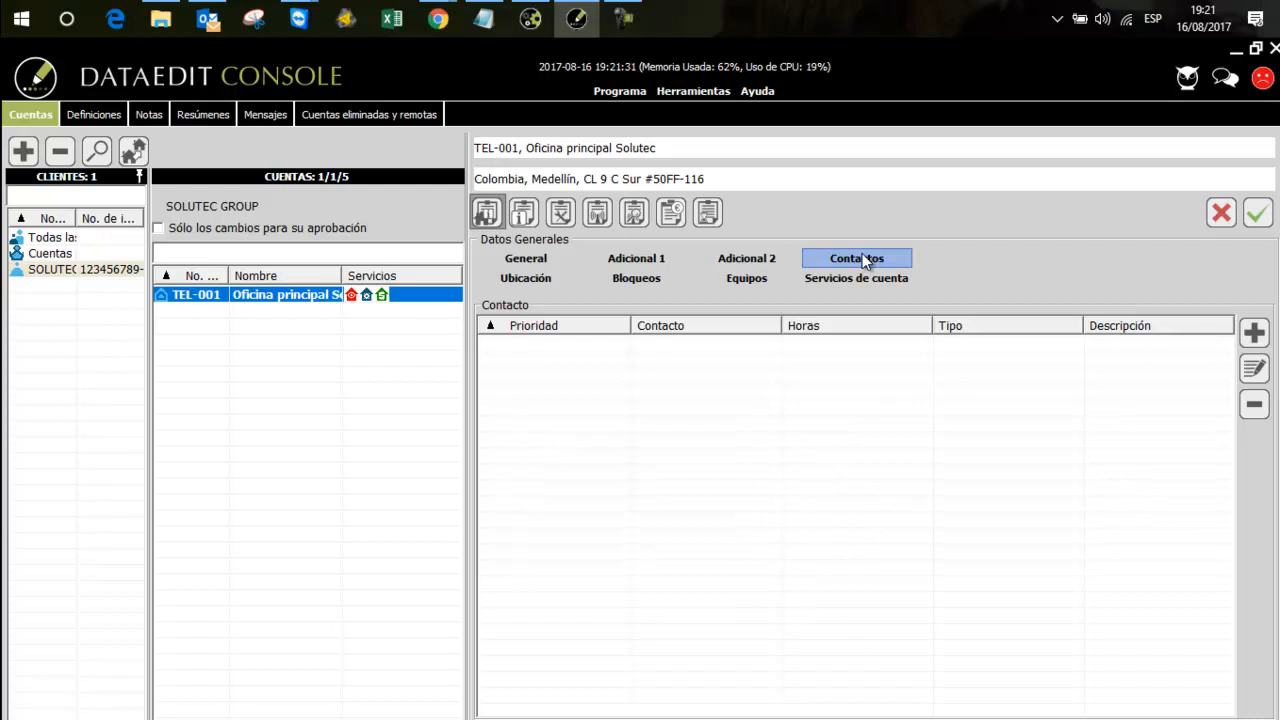
pyautogui.click(1254, 332)
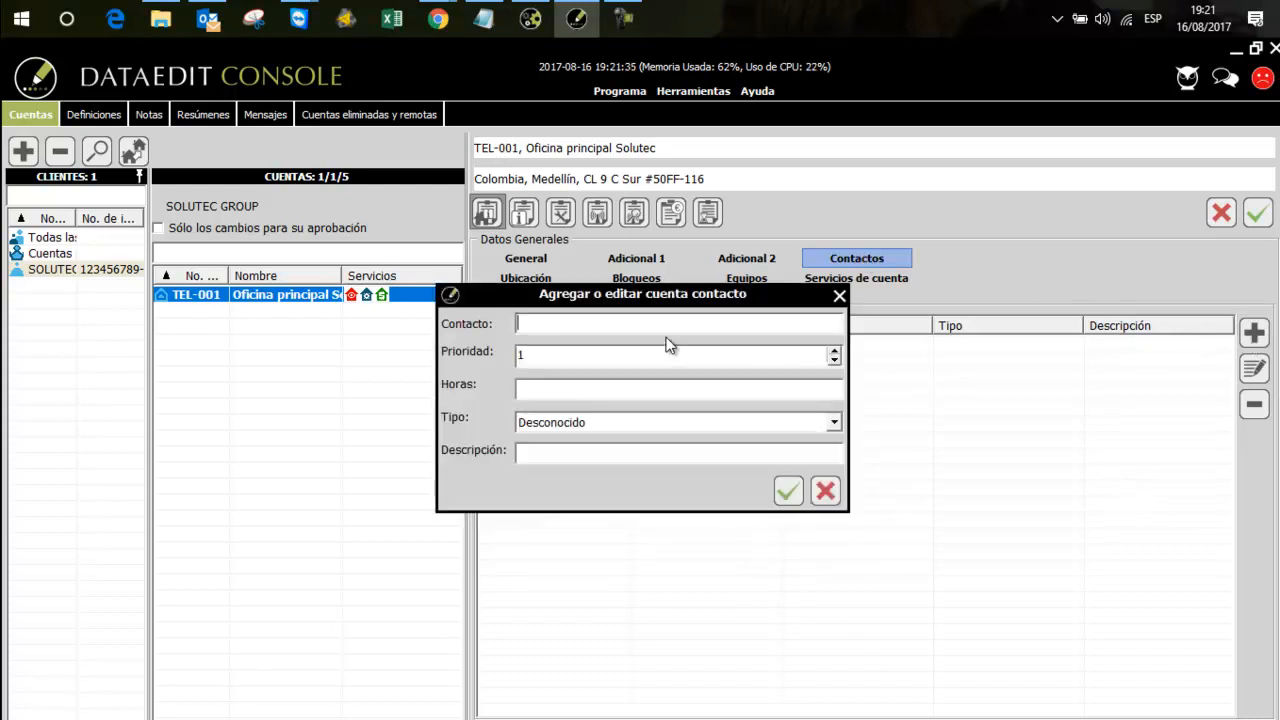
pyautogui.write('4447785')
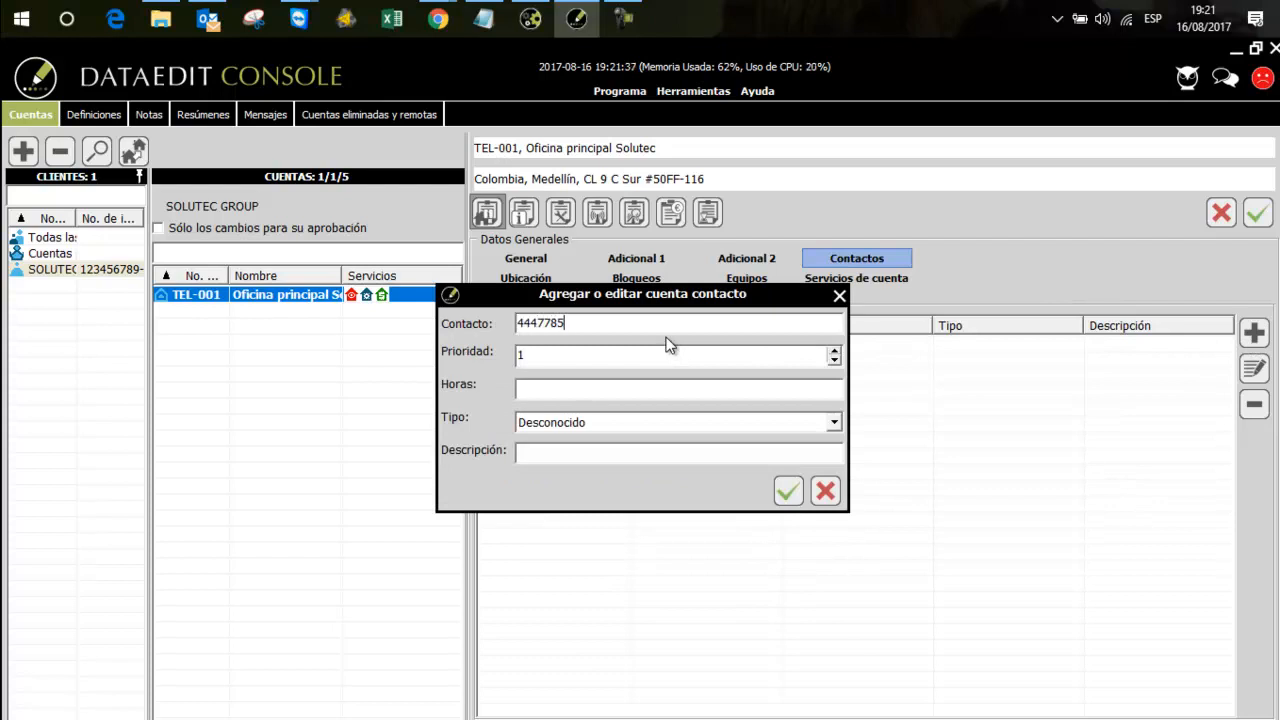
pyautogui.click(580, 390)
pyautogui.write('07:30 a 17:30 Hrs')
# Set the first contact's type to Teléfono fijo, describe it as "Telefono principal" and add it
pyautogui.click(619, 424)
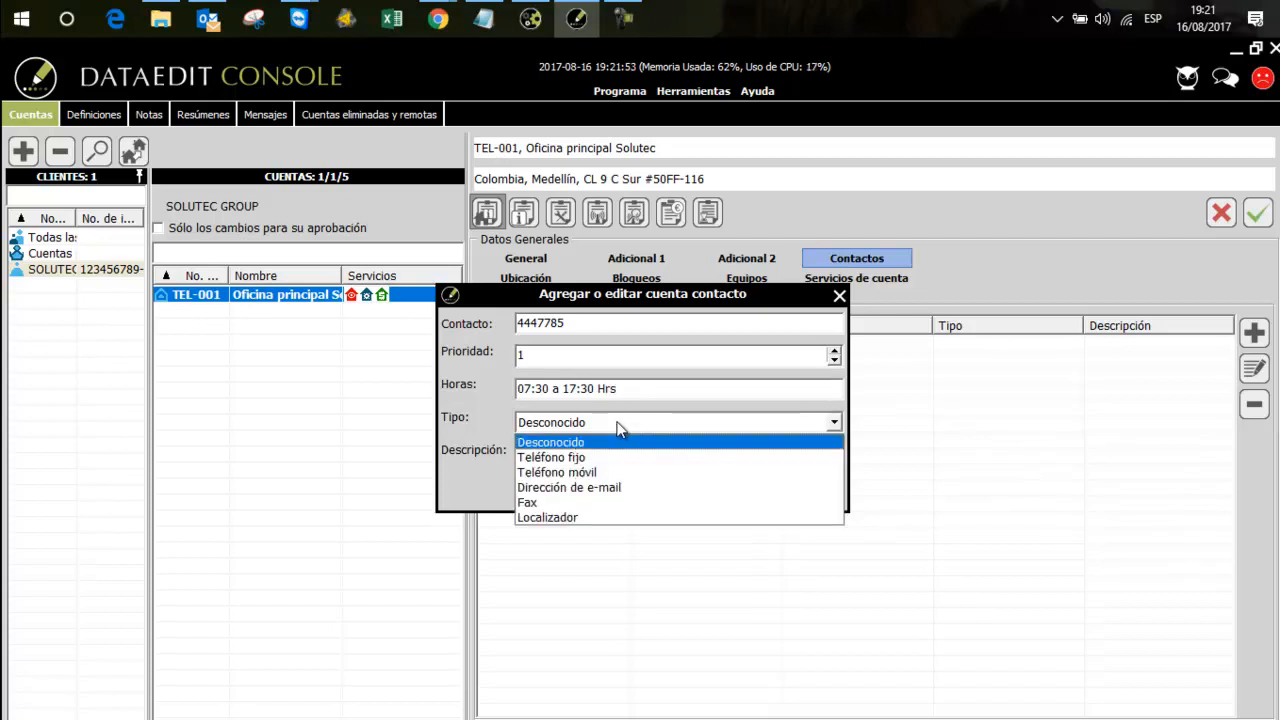
pyautogui.click(576, 457)
pyautogui.click(573, 451)
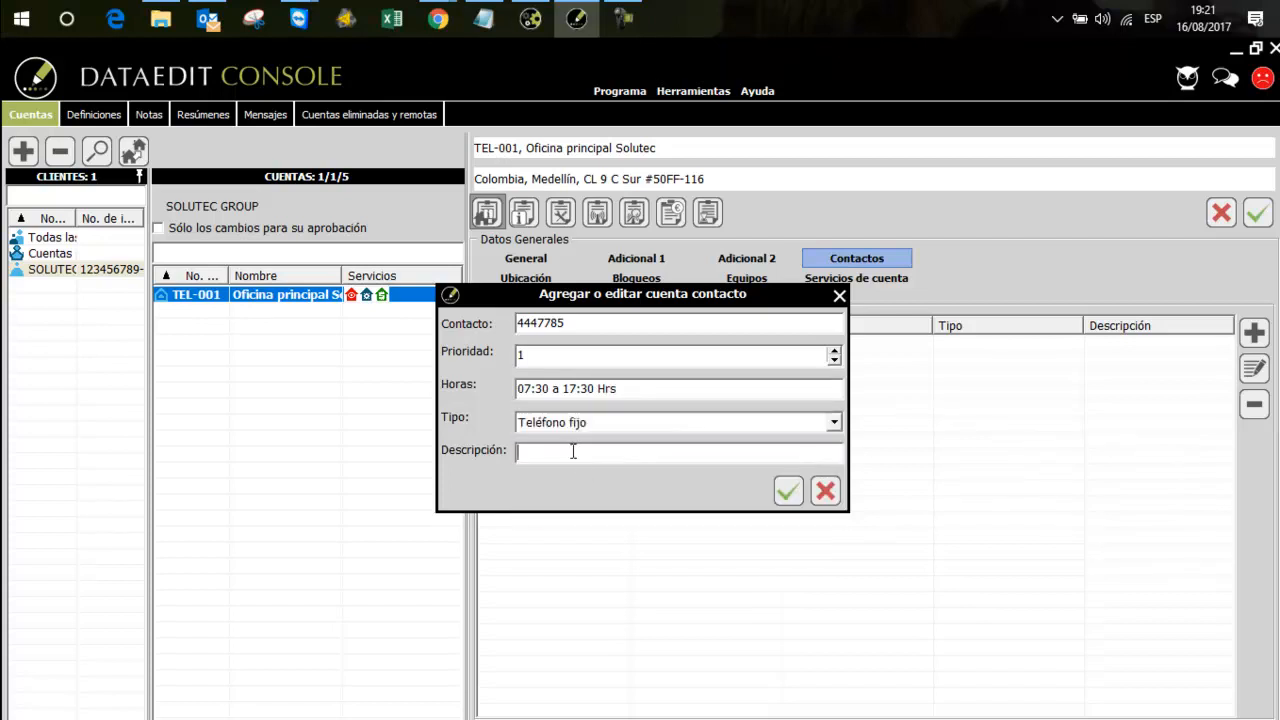
pyautogui.write('Telefono principa')
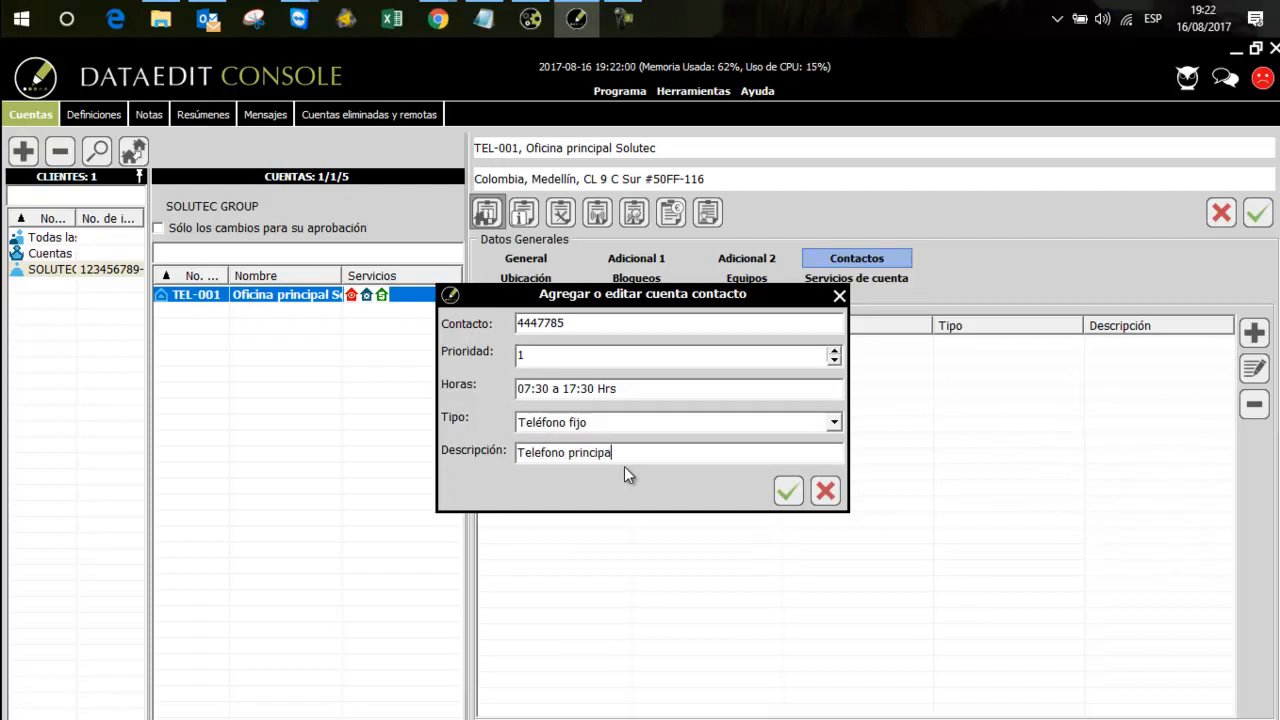
pyautogui.write('l')
pyautogui.click(788, 490)
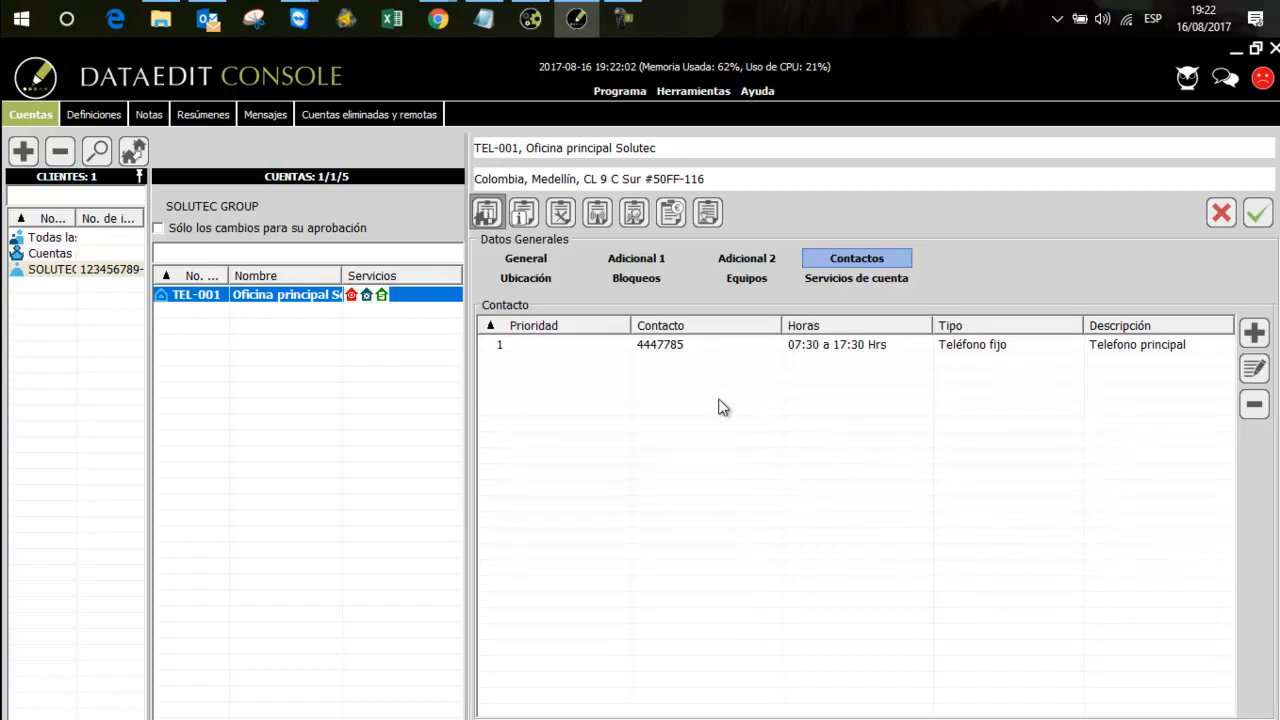
# Start a second account contact with the support mobile number and the hours "24 Hrs"
pyautogui.click(710, 352)
pyautogui.click(1253, 333)
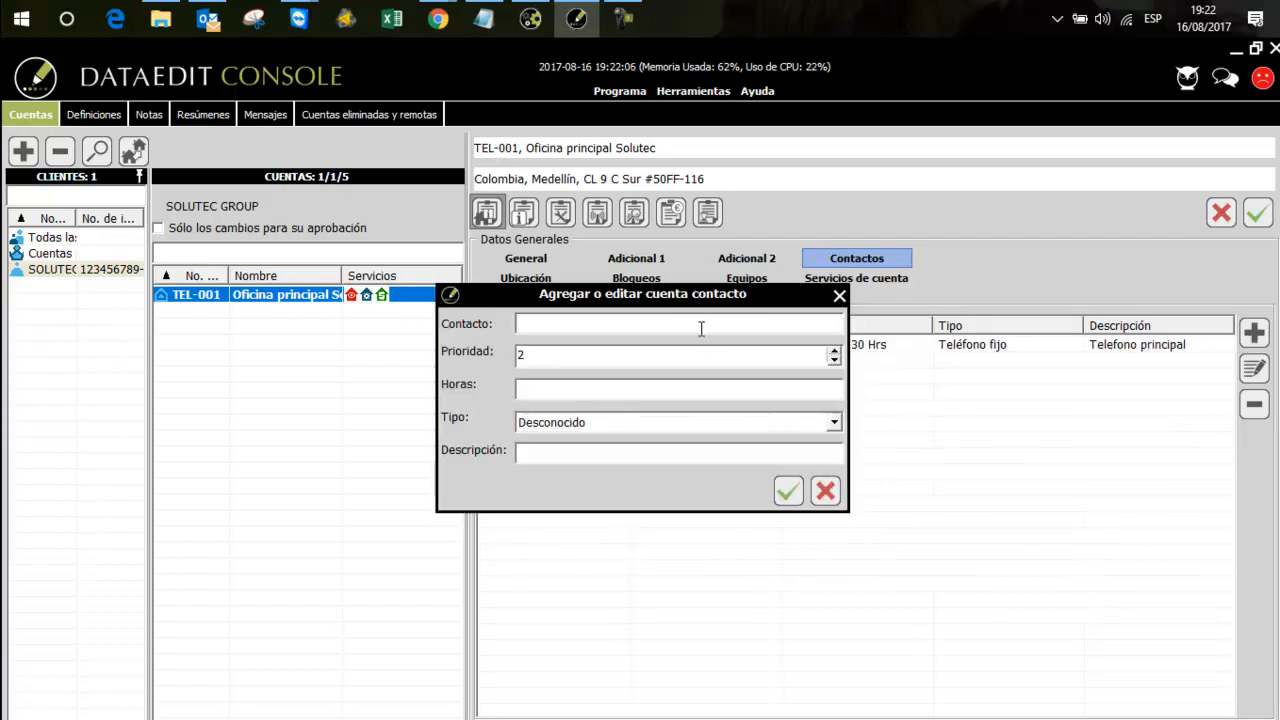
pyautogui.click(544, 390)
pyautogui.write('24 Hrs')
# Set the second contact's type to Teléfono móvil, describe it as "Soporte 24/7" and add it
pyautogui.click(595, 423)
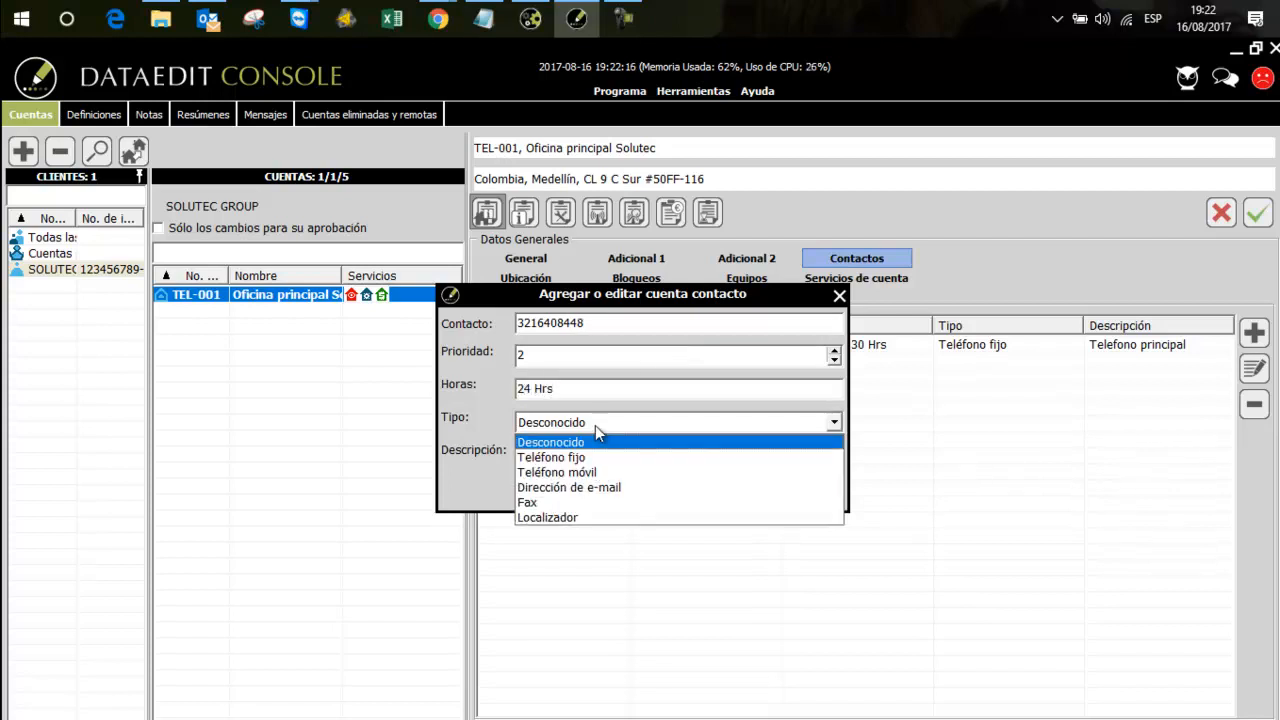
pyautogui.click(583, 471)
pyautogui.click(571, 451)
pyautogui.write('Soporte 24/7')
pyautogui.click(781, 491)
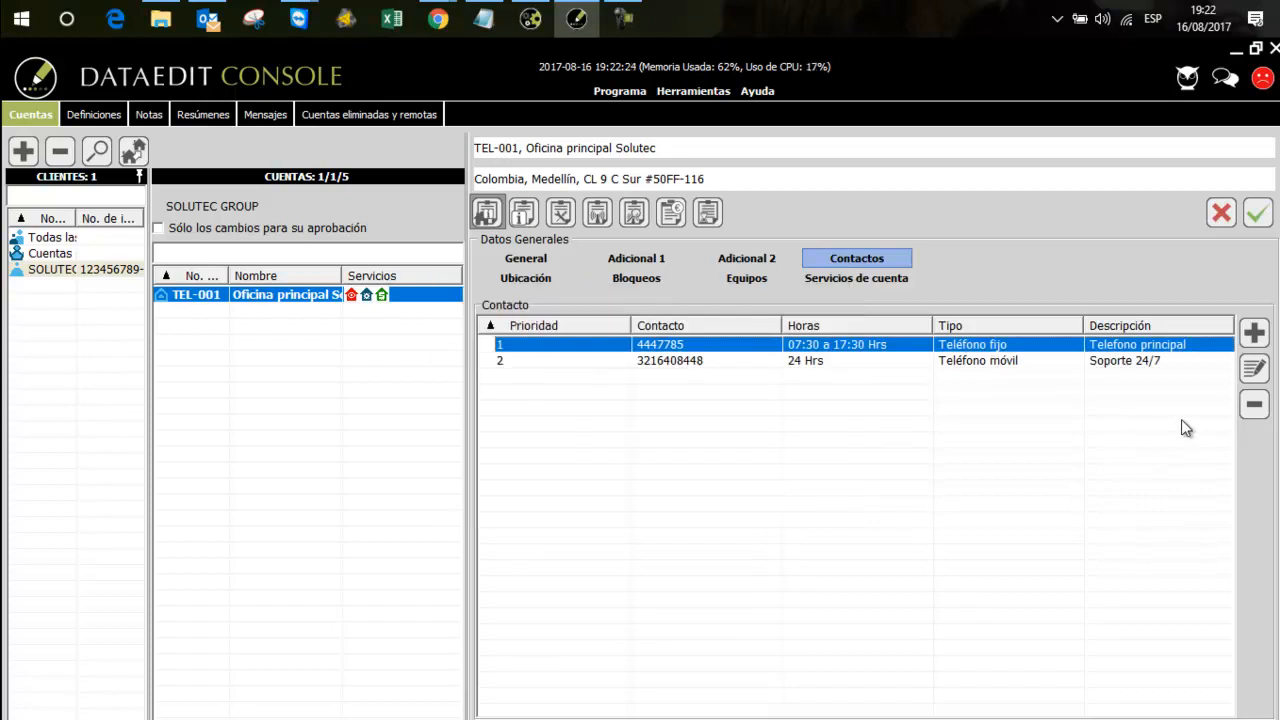
# Start a third account contact with the service e-mail address and the hours "24 Hrs"
pyautogui.click(1254, 332)
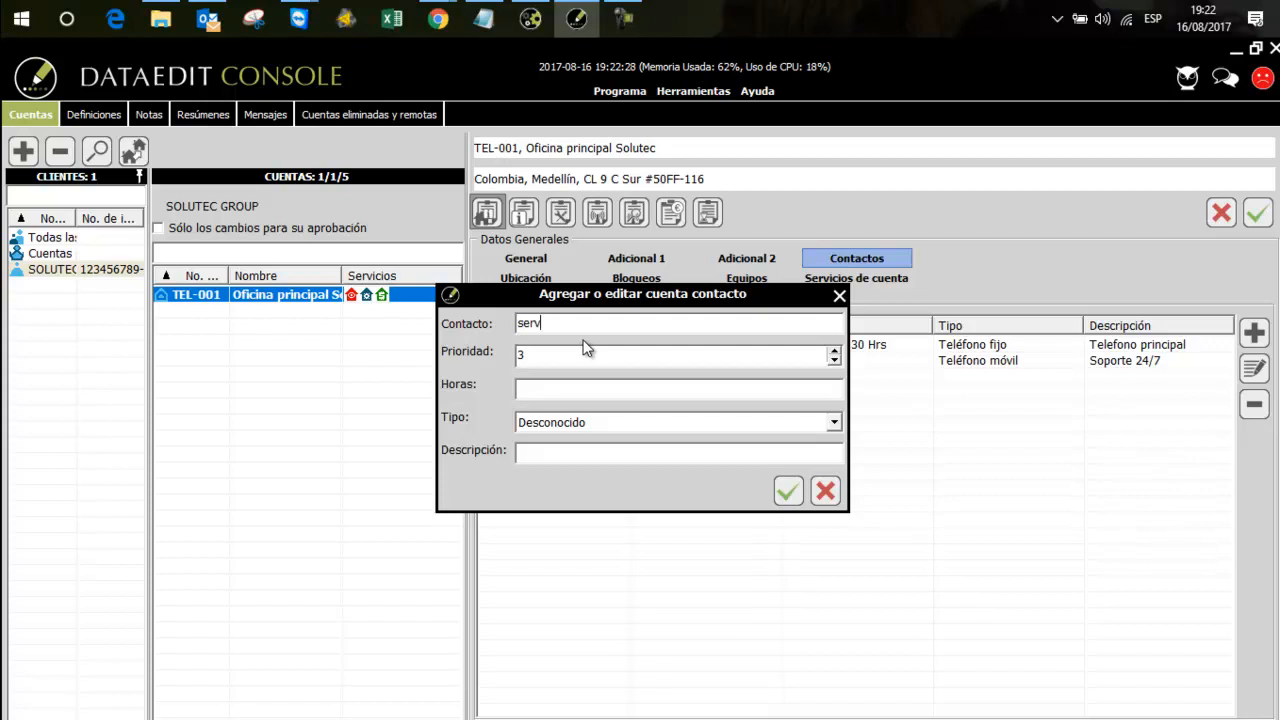
pyautogui.click(552, 388)
pyautogui.write('24 Hrs')
# Add the third contact as Dirección de e-mail with the description "Soporte técnico", and save the account's contacts
pyautogui.click(571, 424)
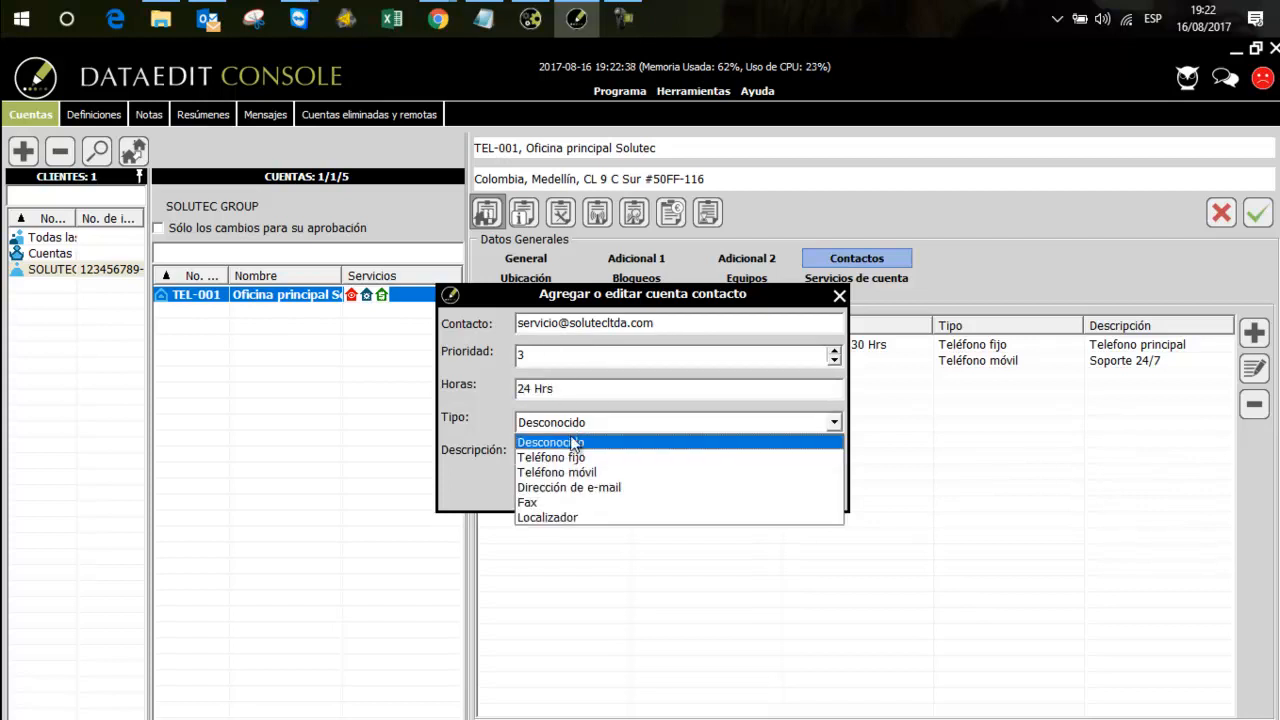
pyautogui.click(586, 487)
pyautogui.click(557, 454)
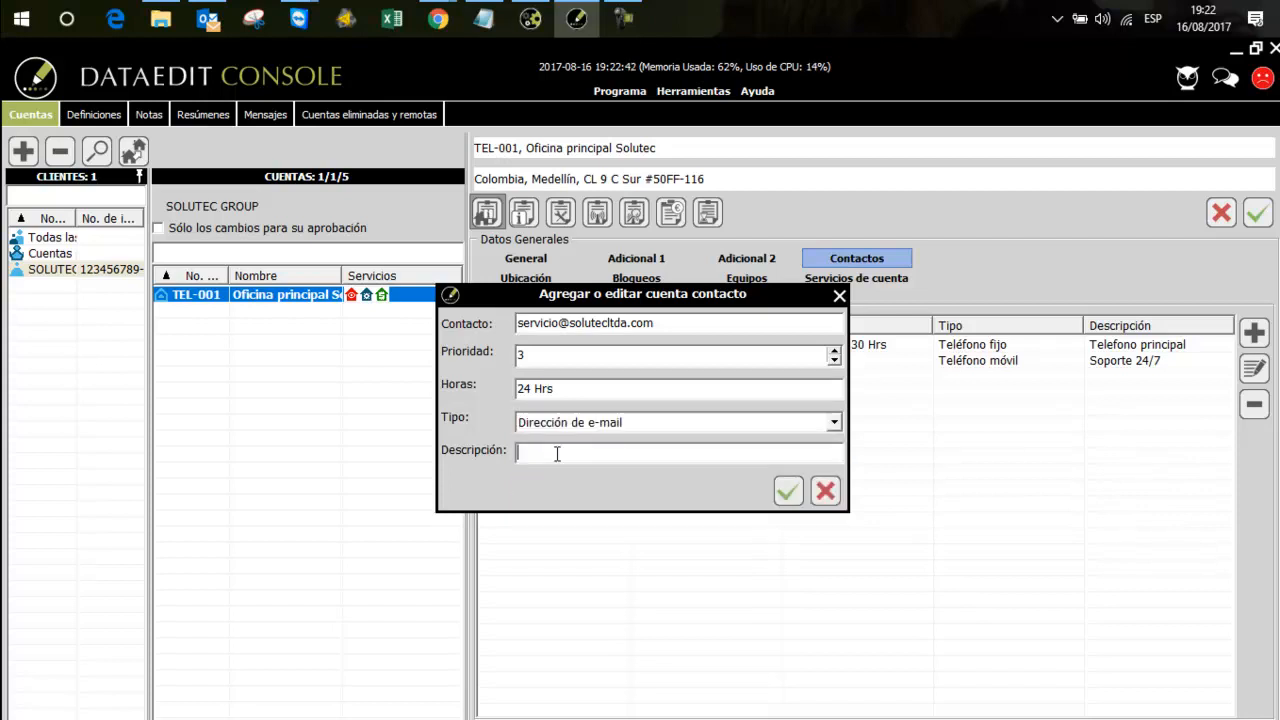
pyautogui.write('Soporte técnico')
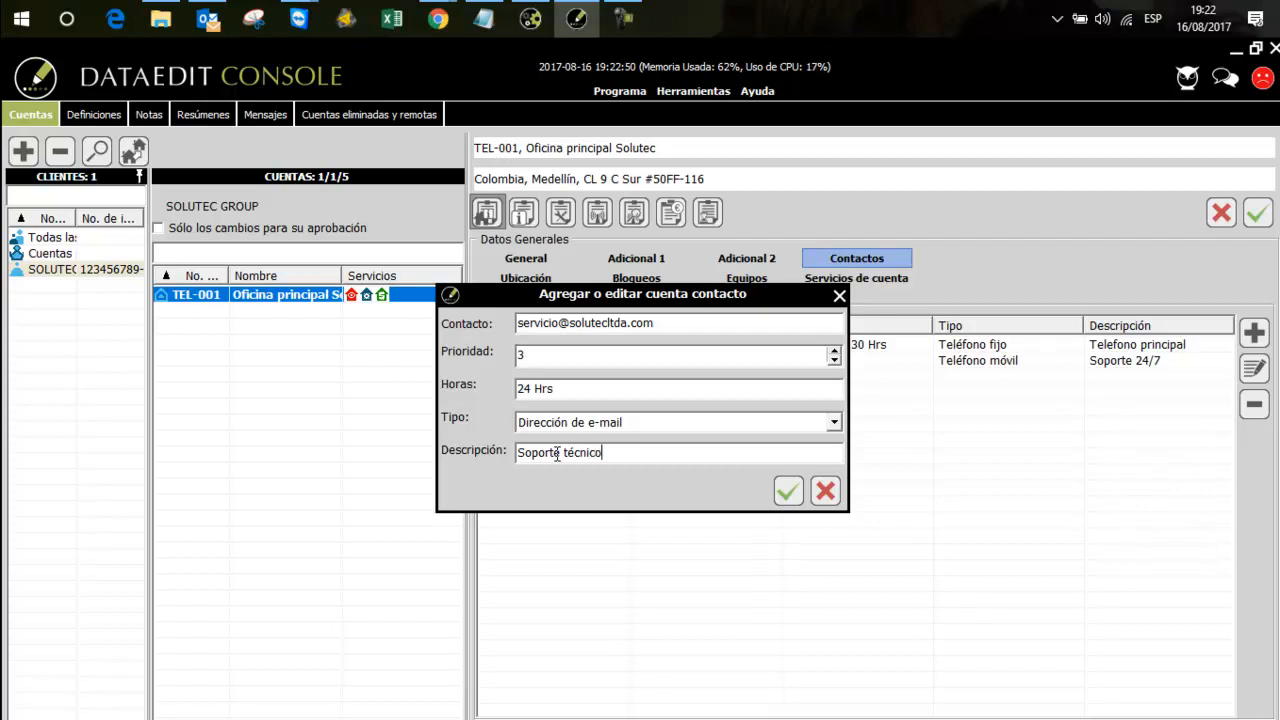
pyautogui.click(787, 490)
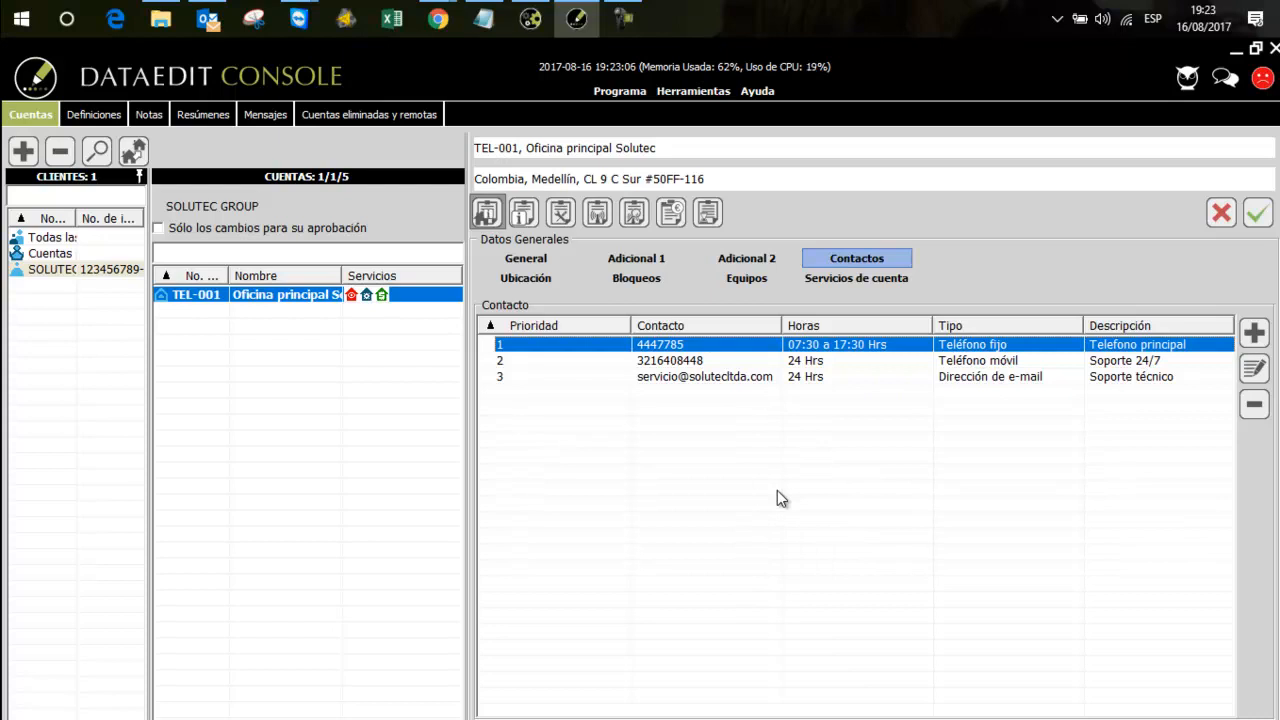
pyautogui.click(1257, 215)
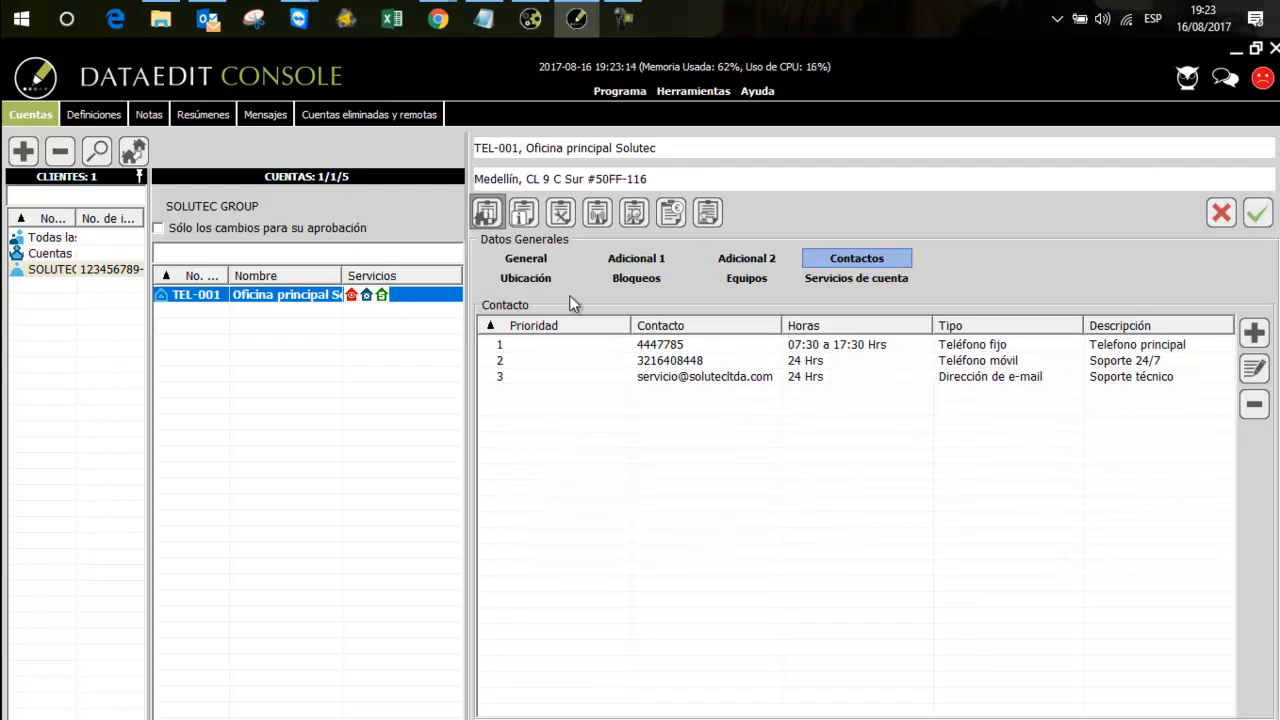
# Activate the object position in the account's location data and choose Google as its map
pyautogui.click(554, 285)
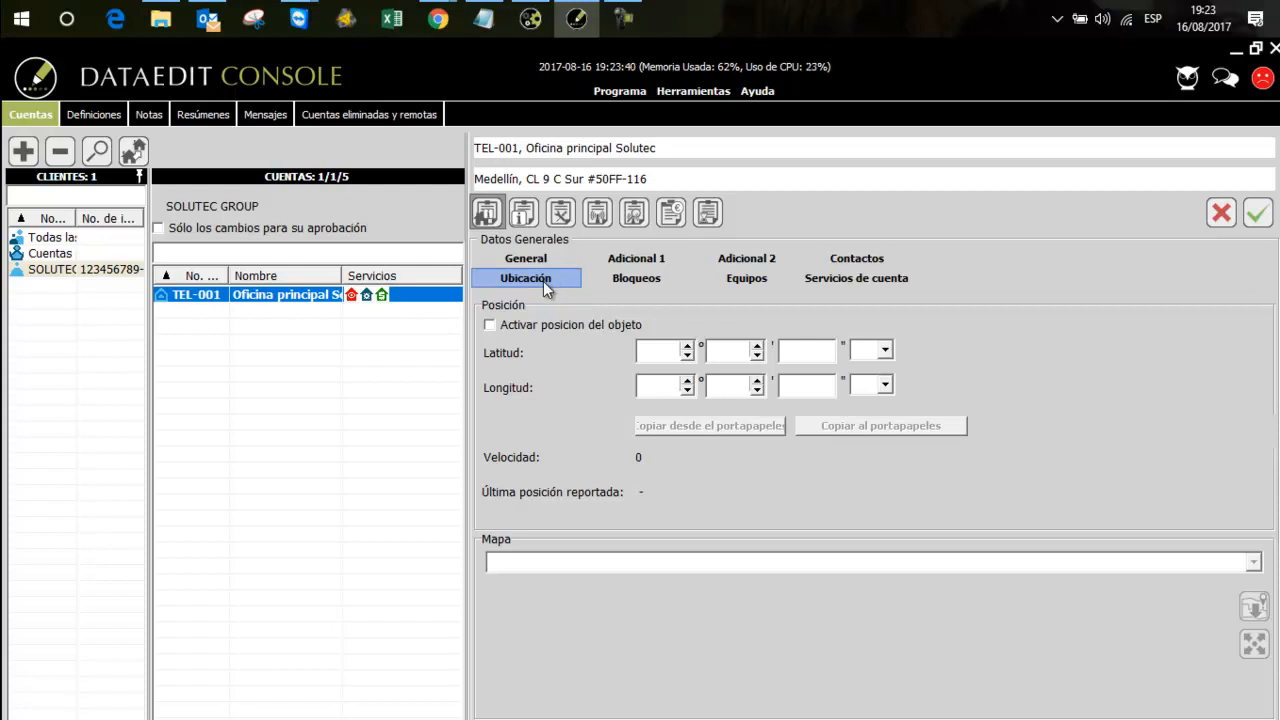
pyautogui.click(489, 325)
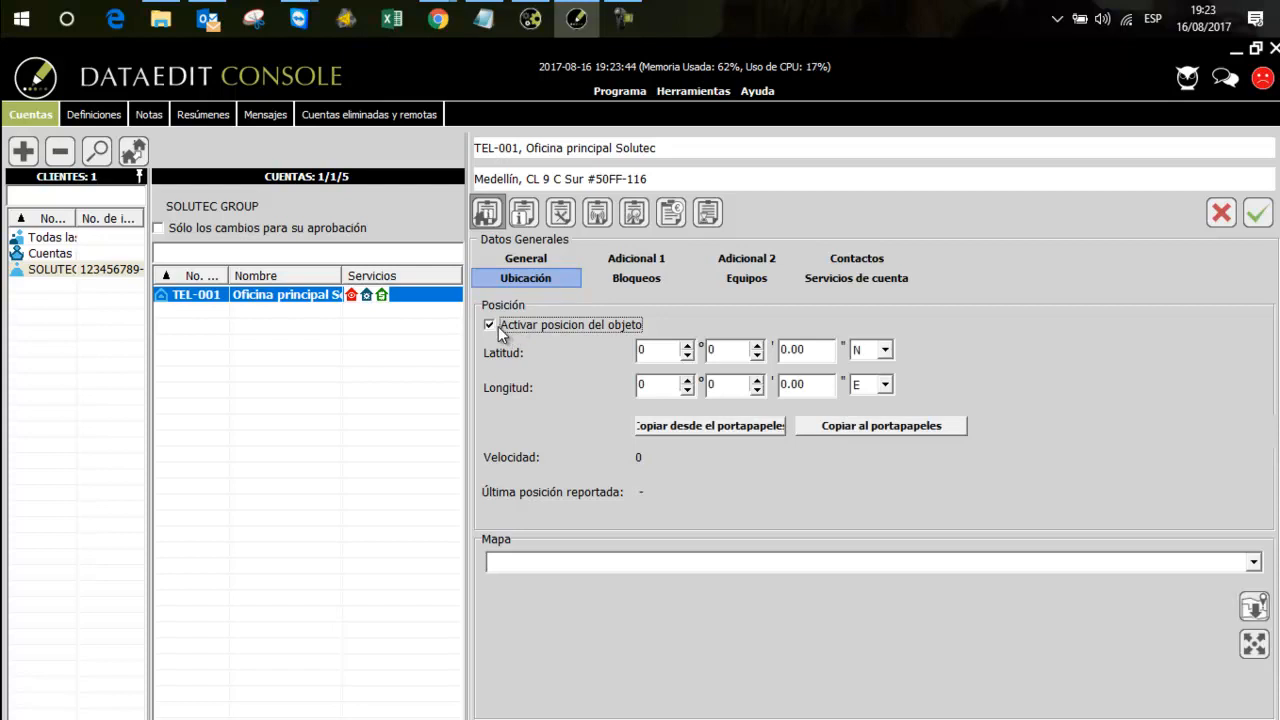
pyautogui.click(560, 561)
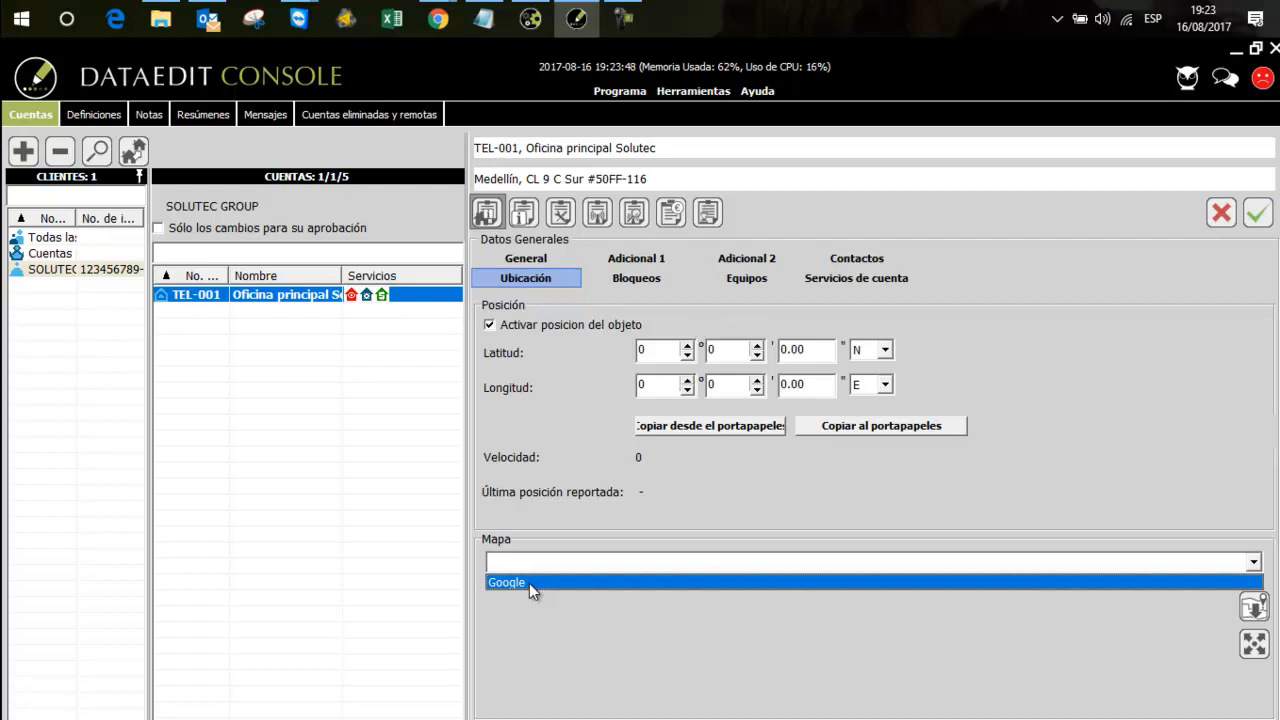
pyautogui.click(529, 583)
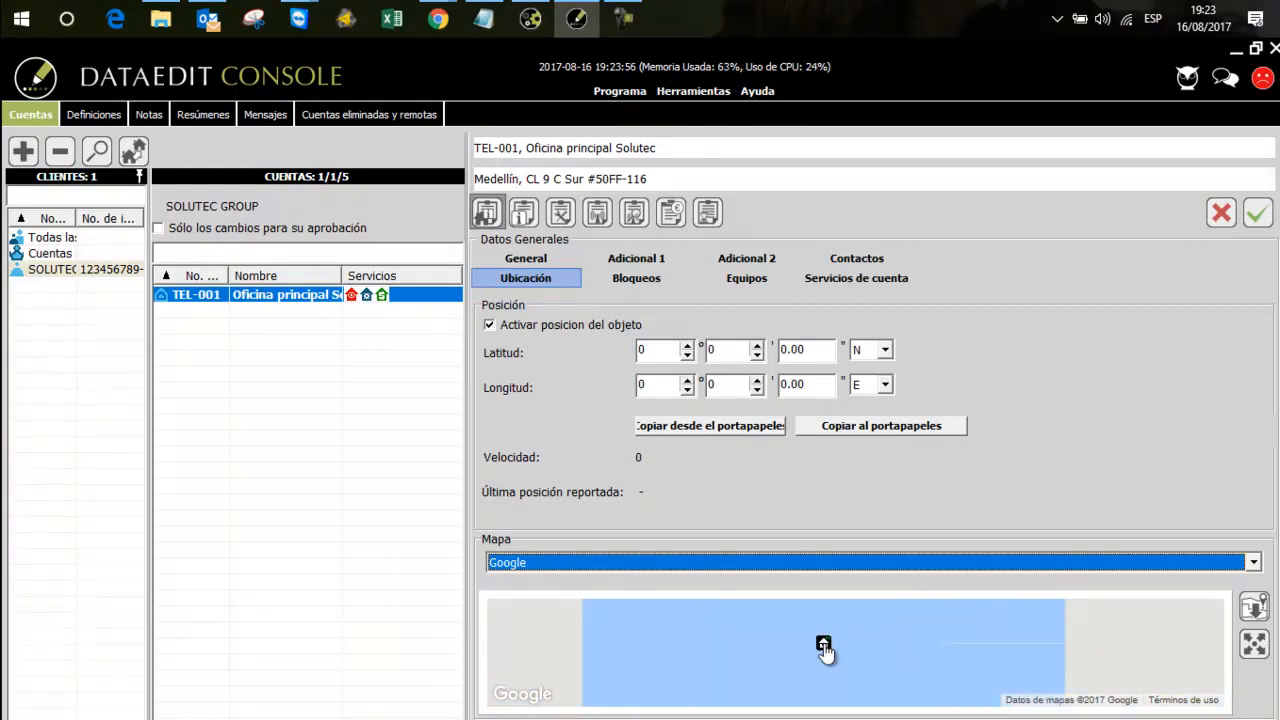
# Place the account's location marker on Medellín, Colombia, in the Google map
pyautogui.scroll(-1, 826, 652)
pyautogui.moveTo(803, 652); pyautogui.dragTo(1077, 645)
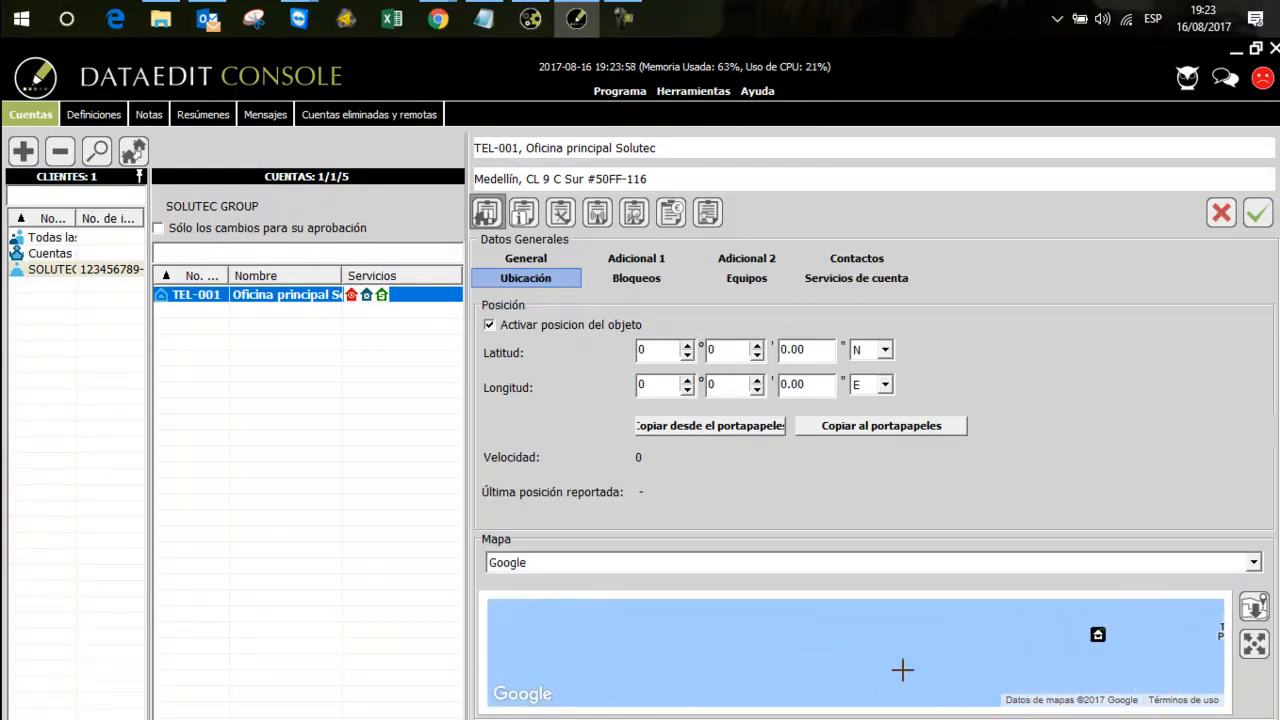
pyautogui.moveTo(760, 671); pyautogui.dragTo(1016, 653)
pyautogui.moveTo(686, 666); pyautogui.dragTo(1000, 664)
pyautogui.moveTo(614, 660); pyautogui.dragTo(919, 656)
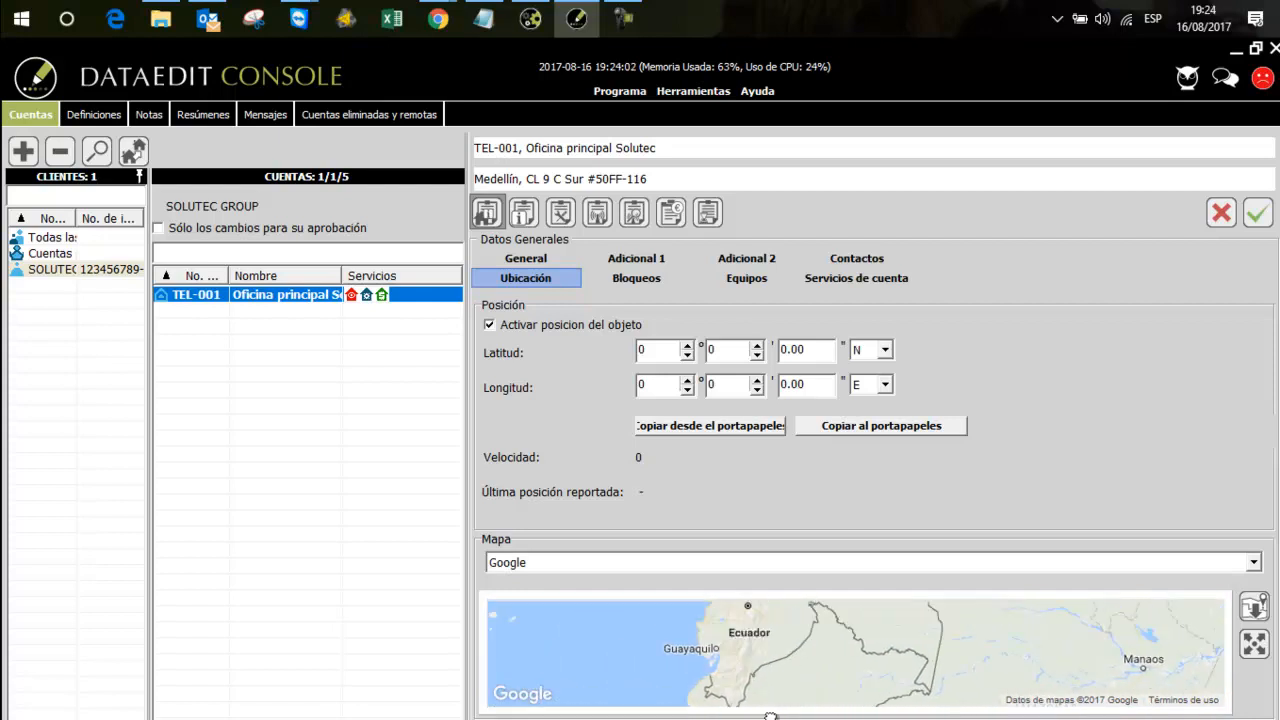
pyautogui.moveTo(880, 612); pyautogui.dragTo(799, 700)
pyautogui.moveTo(799, 645); pyautogui.dragTo(849, 607)
pyautogui.click(760, 663)
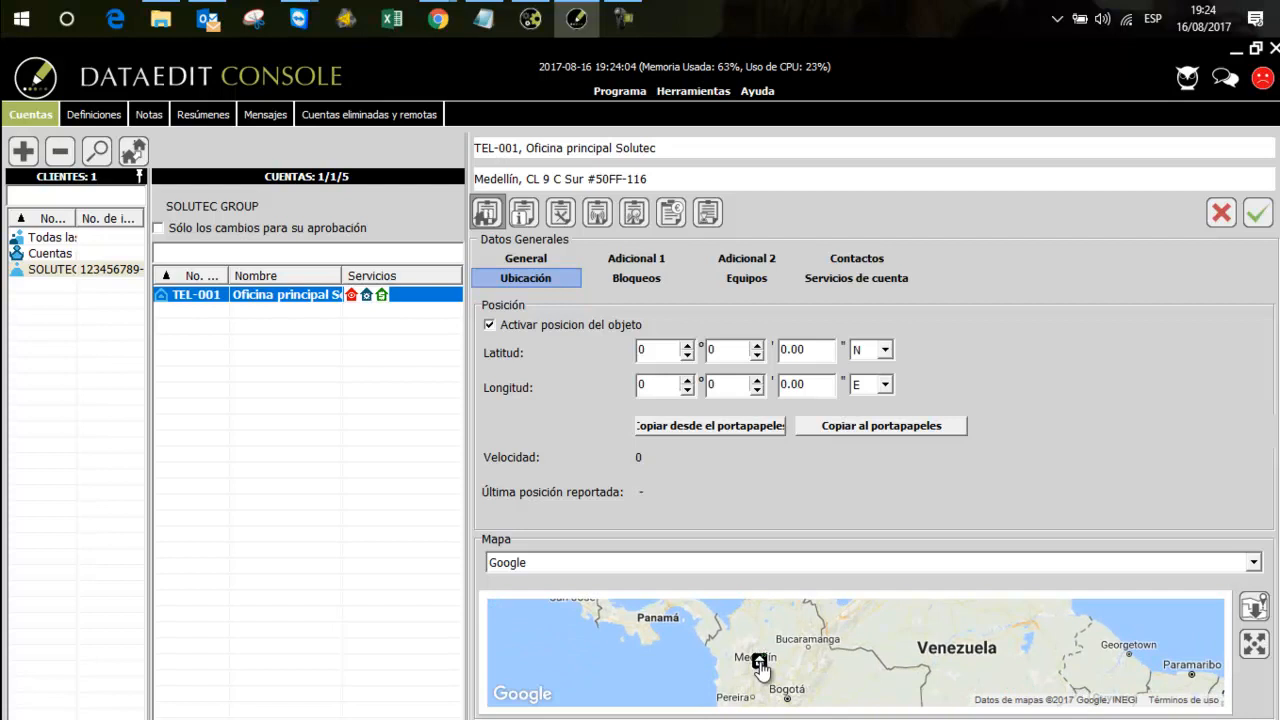
# Refine the location marker's position to the area between Medellín and Envigado
pyautogui.scroll(1, 762, 667)
pyautogui.scroll(3, 760, 670)
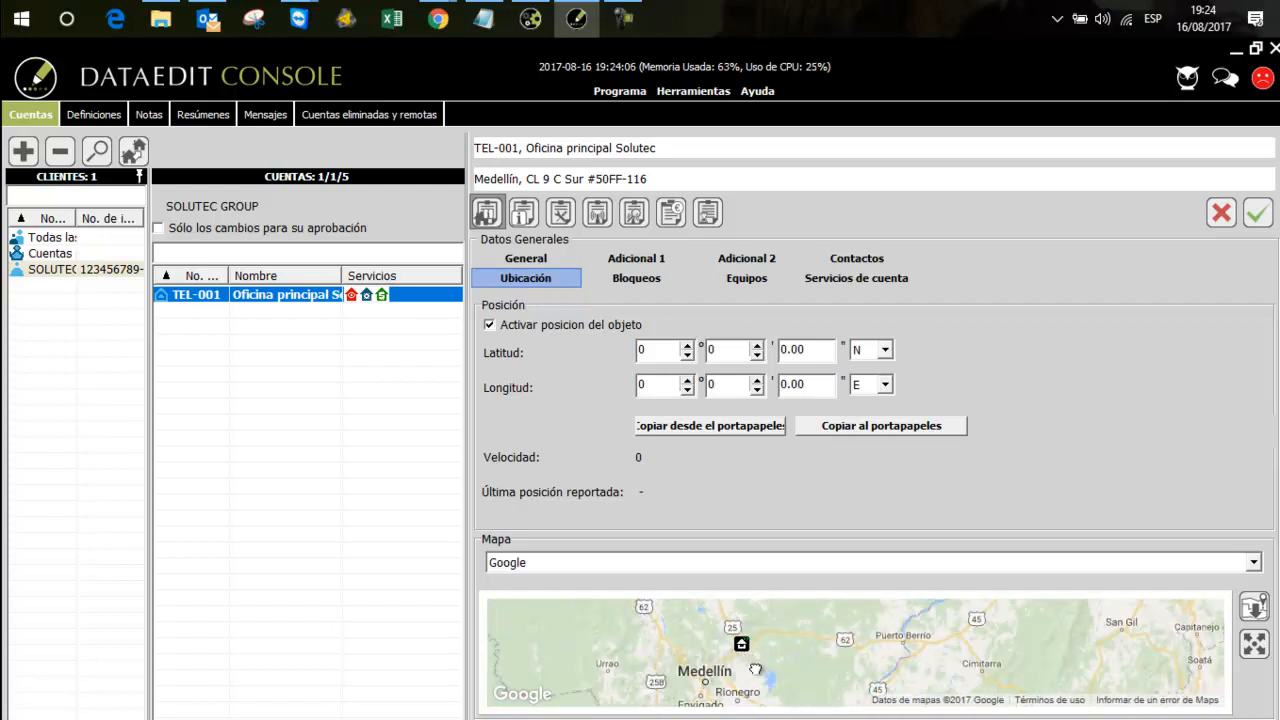
pyautogui.moveTo(757, 671); pyautogui.dragTo(775, 634)
pyautogui.click(726, 653)
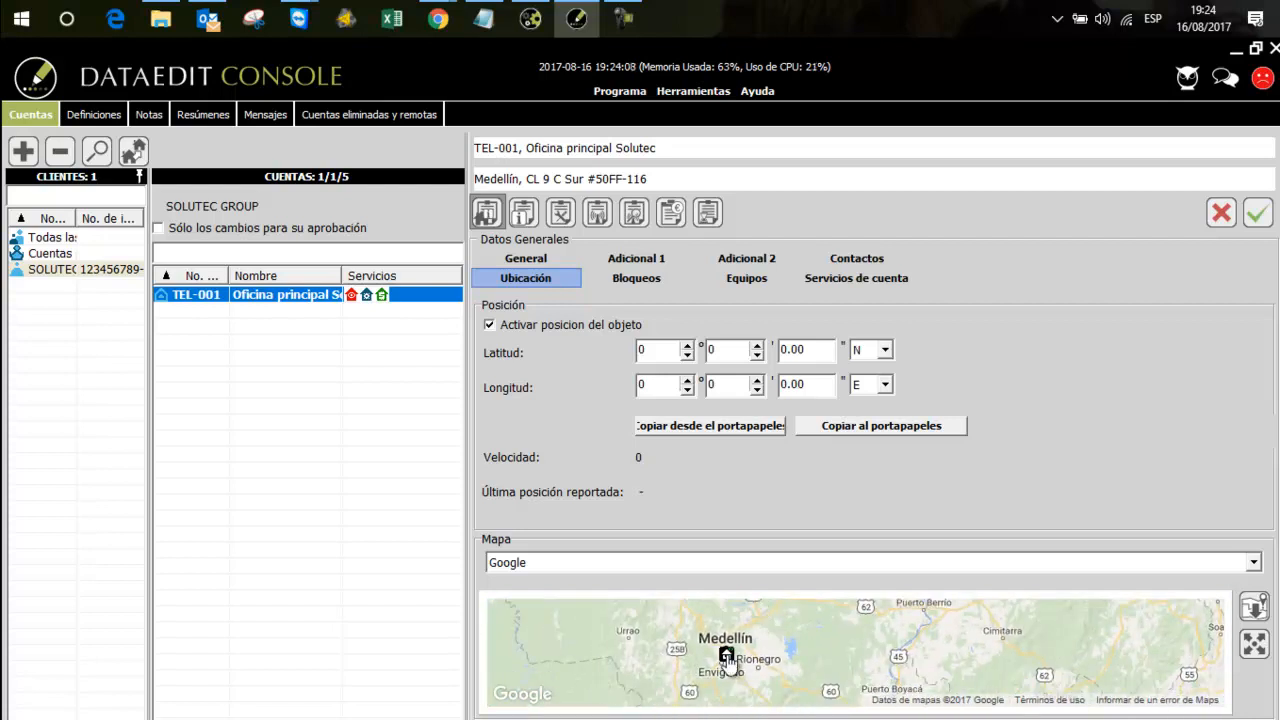
pyautogui.scroll(1, 728, 656)
pyautogui.scroll(2, 715, 663)
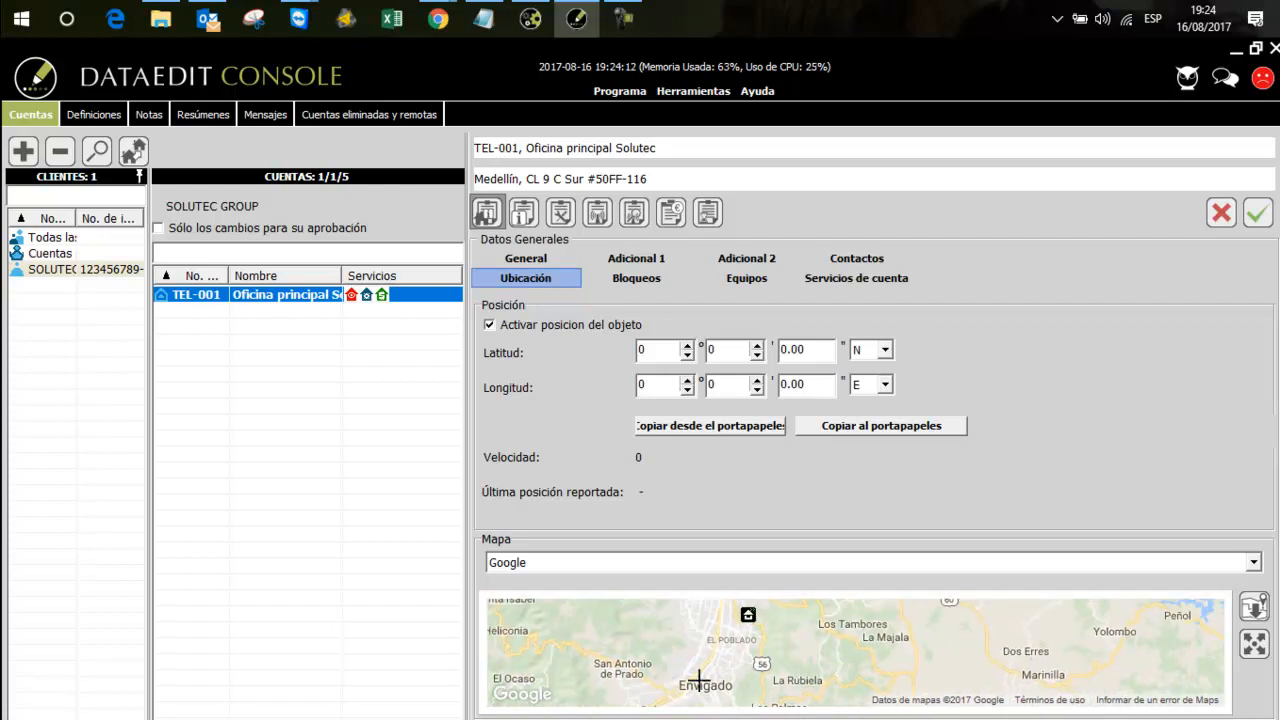
pyautogui.scroll(3, 713, 658)
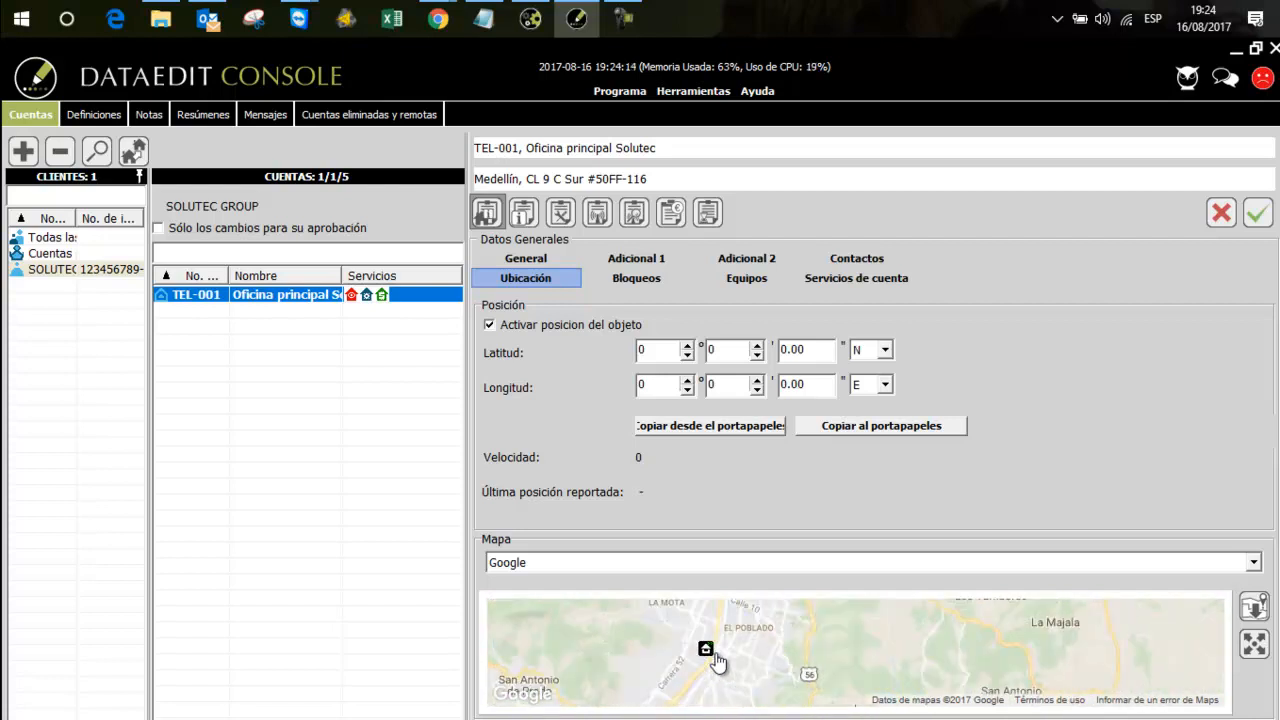
# Mark the office's position beside Calle 9c Sur, west of Carrera 50ff, on the full-screen map and return to the location data
pyautogui.moveTo(714, 677)
pyautogui.mouseDown()
pyautogui.moveTo(731, 666)
pyautogui.moveTo(711, 704)
pyautogui.moveTo(713, 661)
pyautogui.moveTo(764, 632)
pyautogui.mouseUp()
pyautogui.scroll(1, 706, 677)
pyautogui.moveTo(757, 683); pyautogui.dragTo(799, 613)
pyautogui.moveTo(747, 662); pyautogui.dragTo(757, 645)
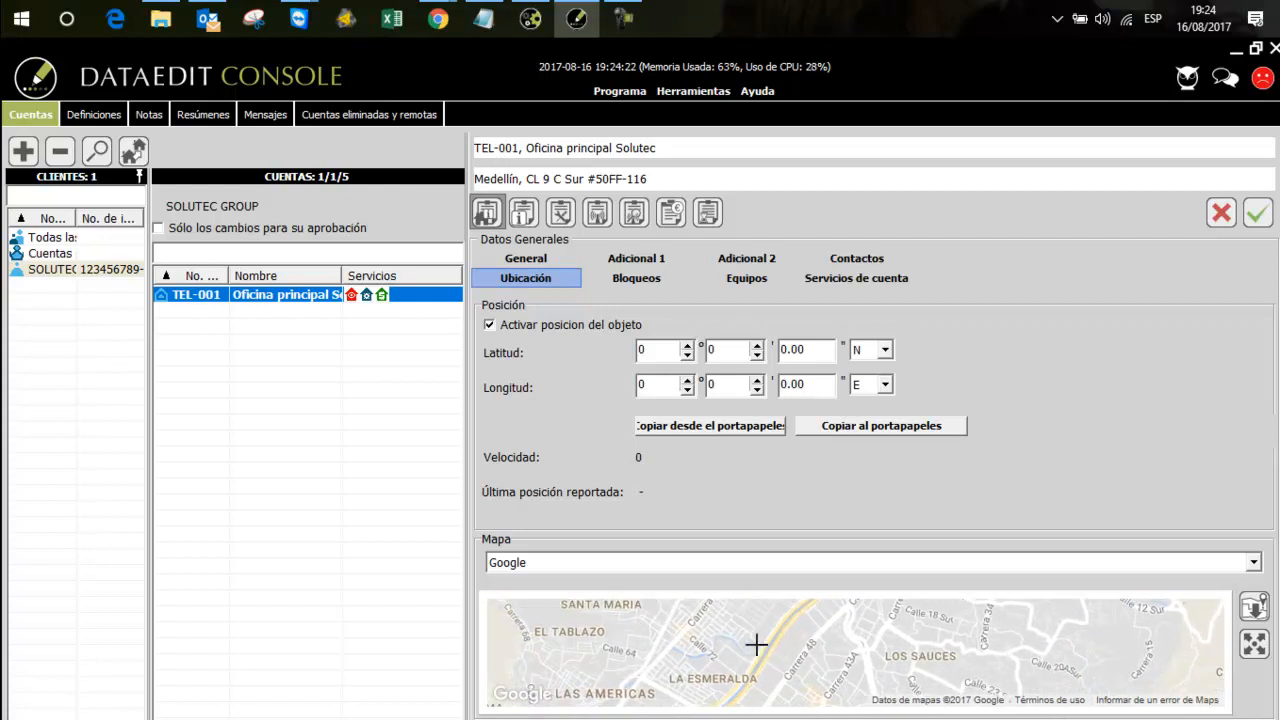
pyautogui.scroll(-1, 757, 645)
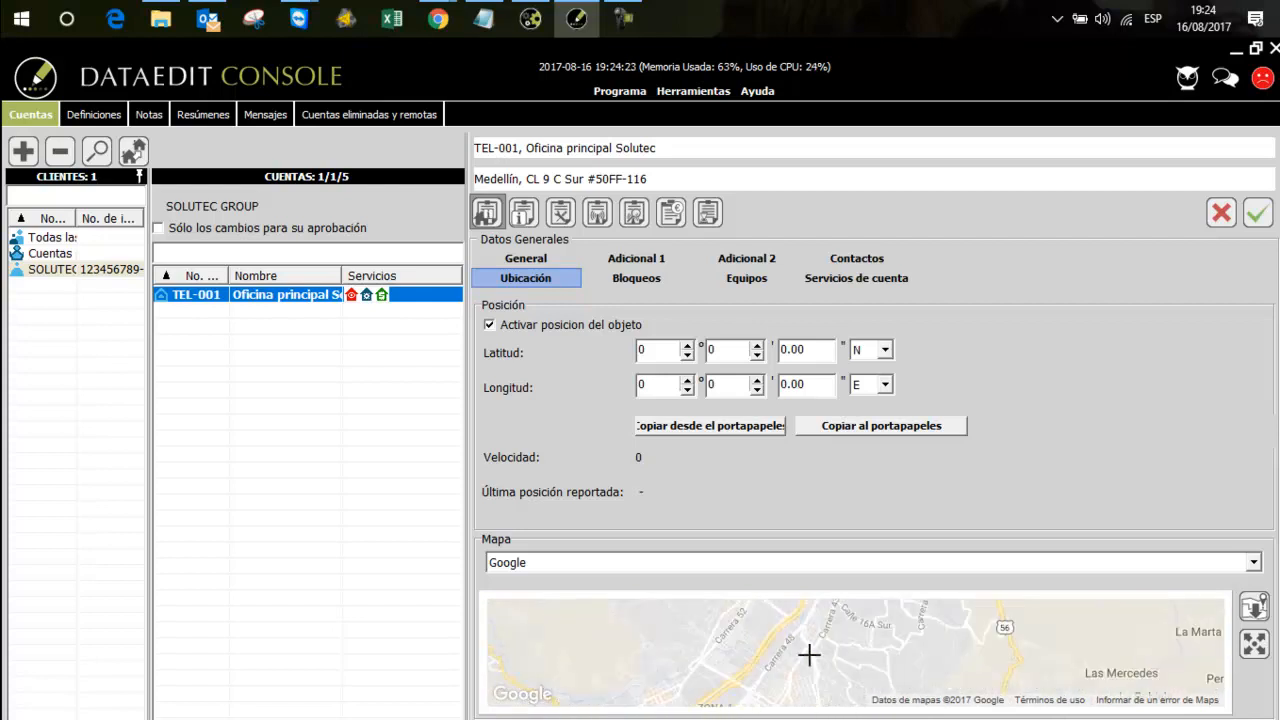
pyautogui.click(1256, 648)
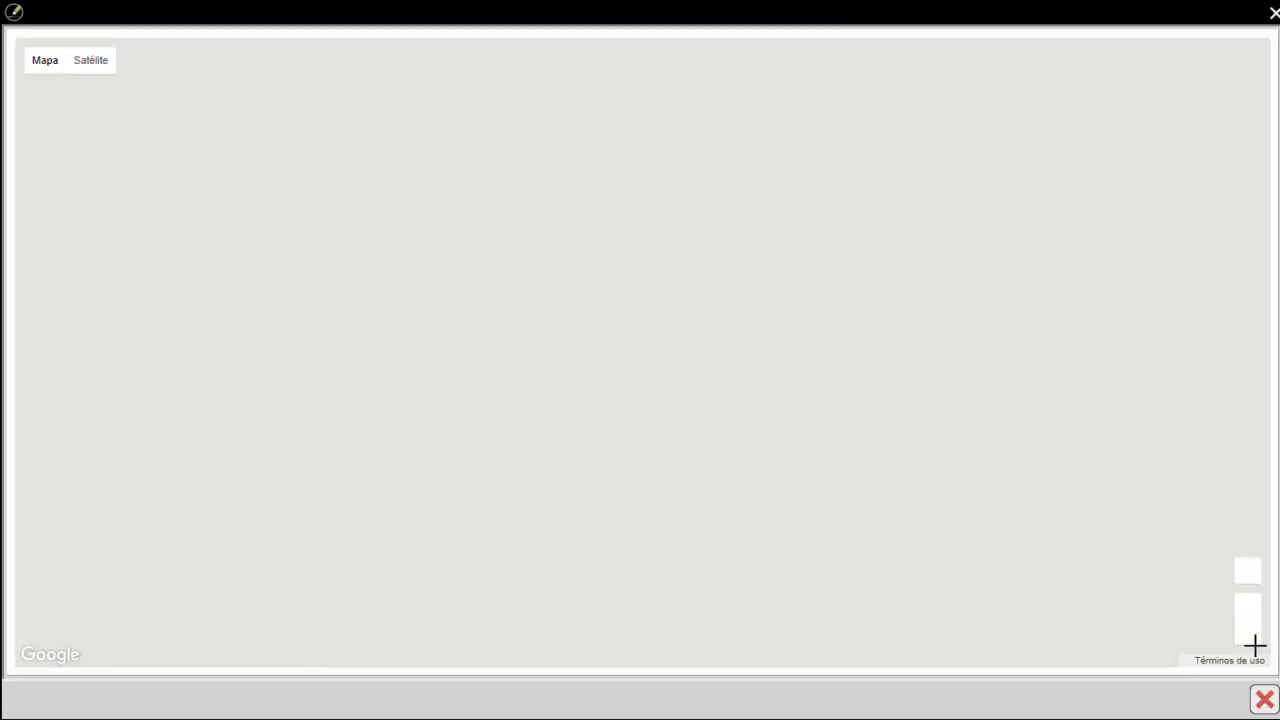
pyautogui.click(671, 417)
pyautogui.scroll(-3, 652, 451)
pyautogui.moveTo(632, 408); pyautogui.dragTo(620, 517)
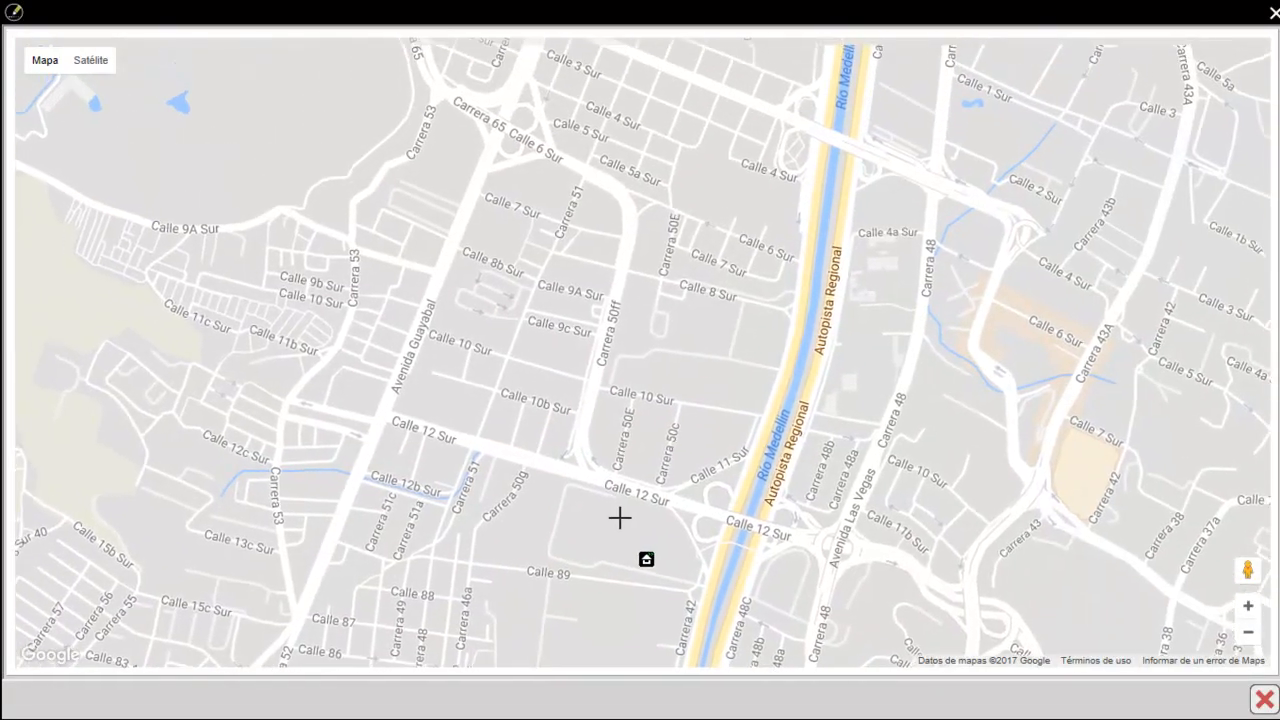
pyautogui.click(567, 317)
pyautogui.moveTo(567, 317); pyautogui.dragTo(569, 316)
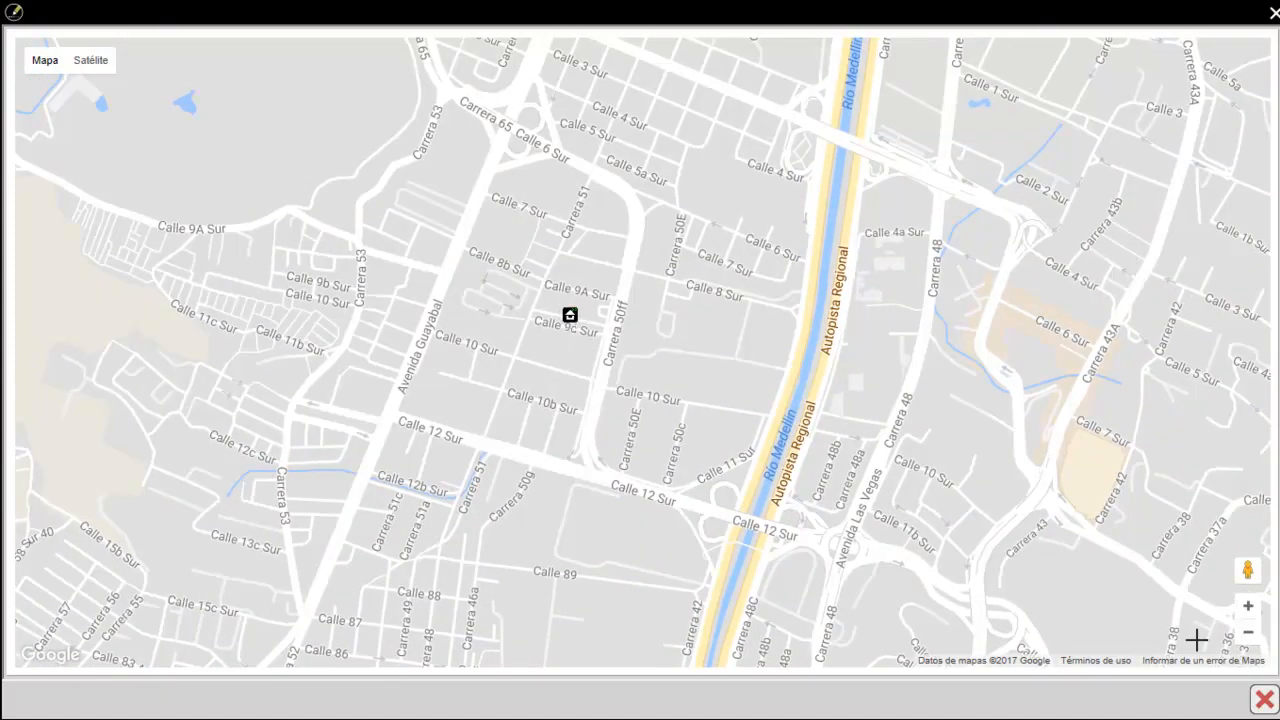
pyautogui.click(1262, 701)
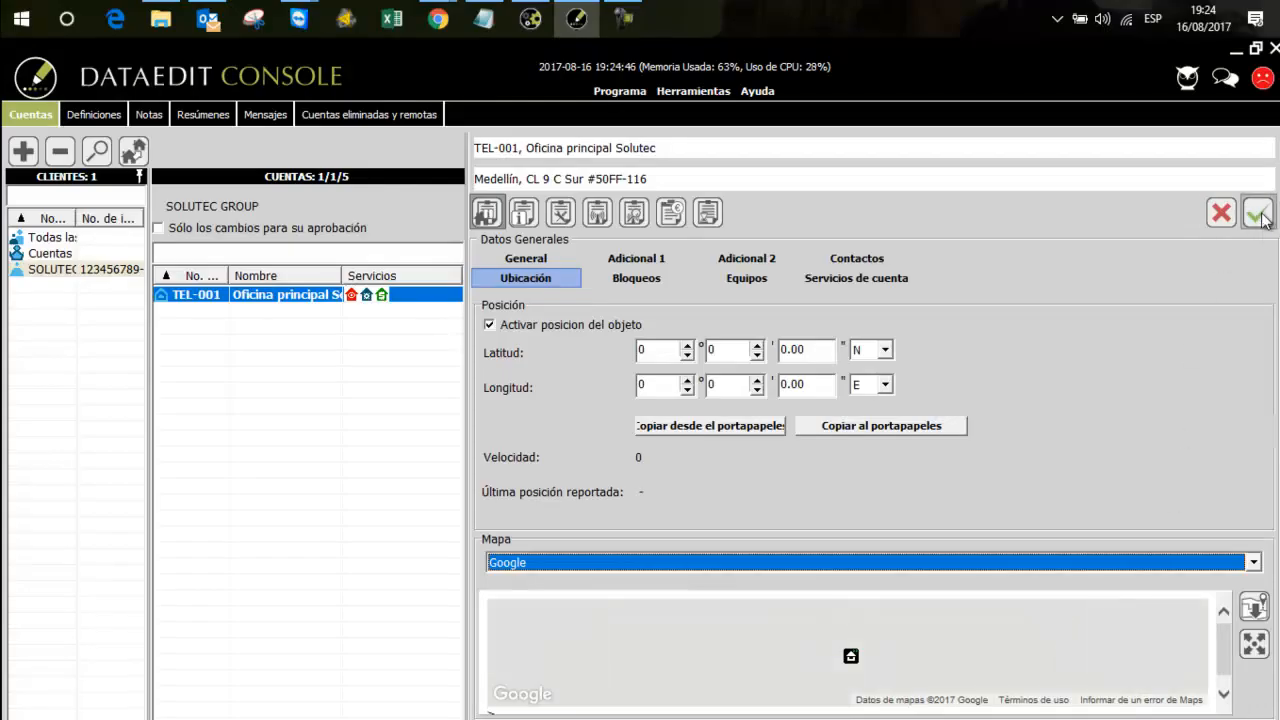
pyautogui.moveTo(814, 350); pyautogui.dragTo(772, 355)
pyautogui.click(815, 389)
pyautogui.click(717, 383)
pyautogui.click(666, 389)
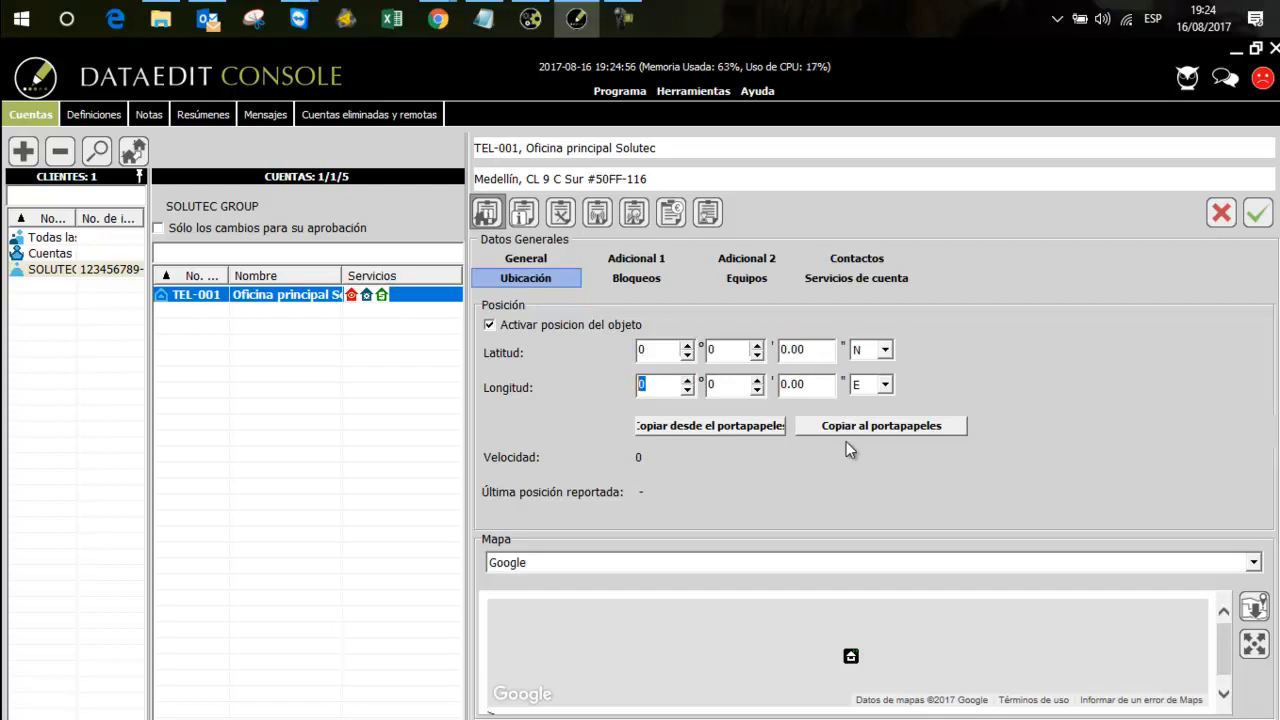
pyautogui.click(722, 384)
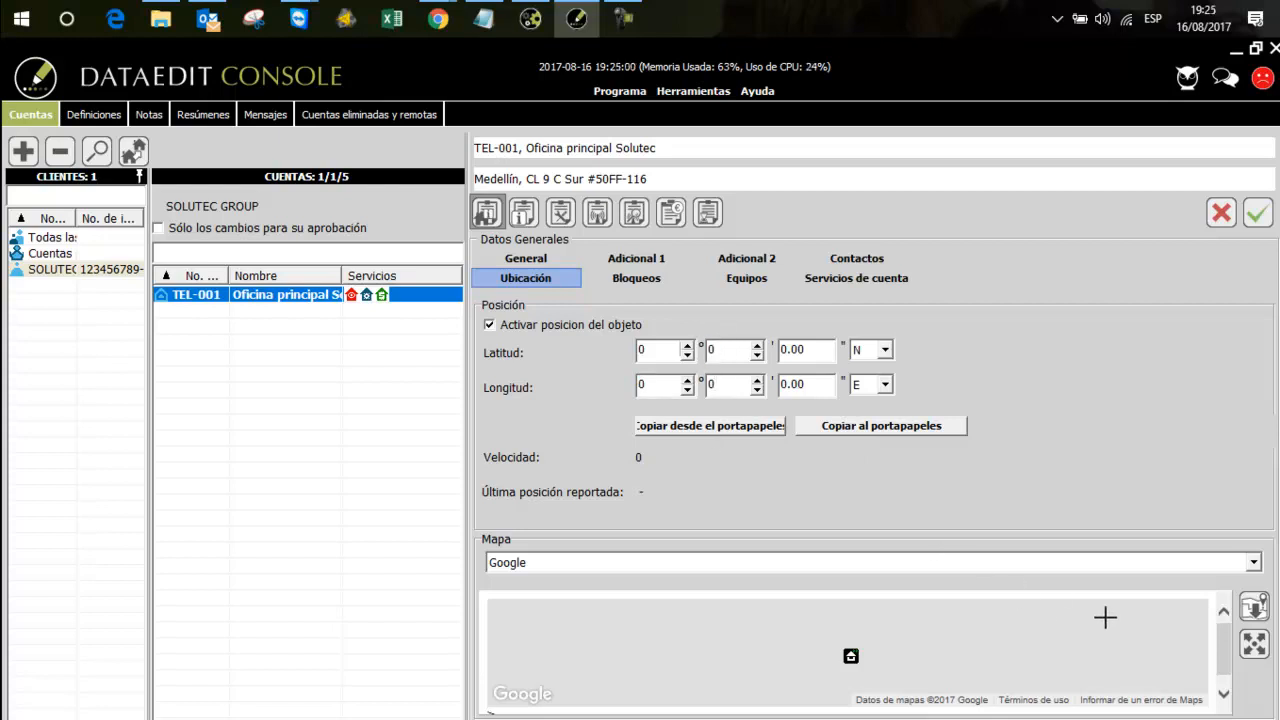
# Obtain the latitude and longitude from the point selected on the map and save the account's location
pyautogui.click(1256, 607)
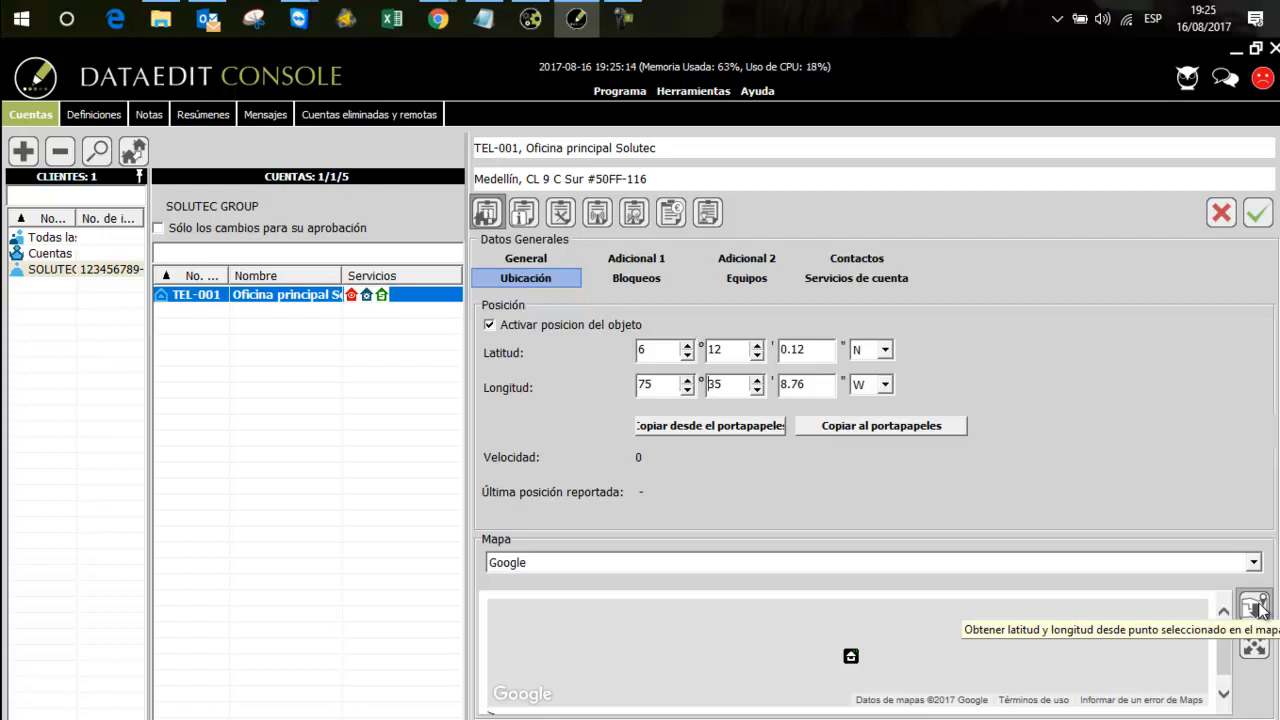
pyautogui.moveTo(812, 384); pyautogui.dragTo(779, 352)
pyautogui.moveTo(729, 388); pyautogui.dragTo(706, 386)
pyautogui.click(661, 386)
pyautogui.doubleClick(661, 384)
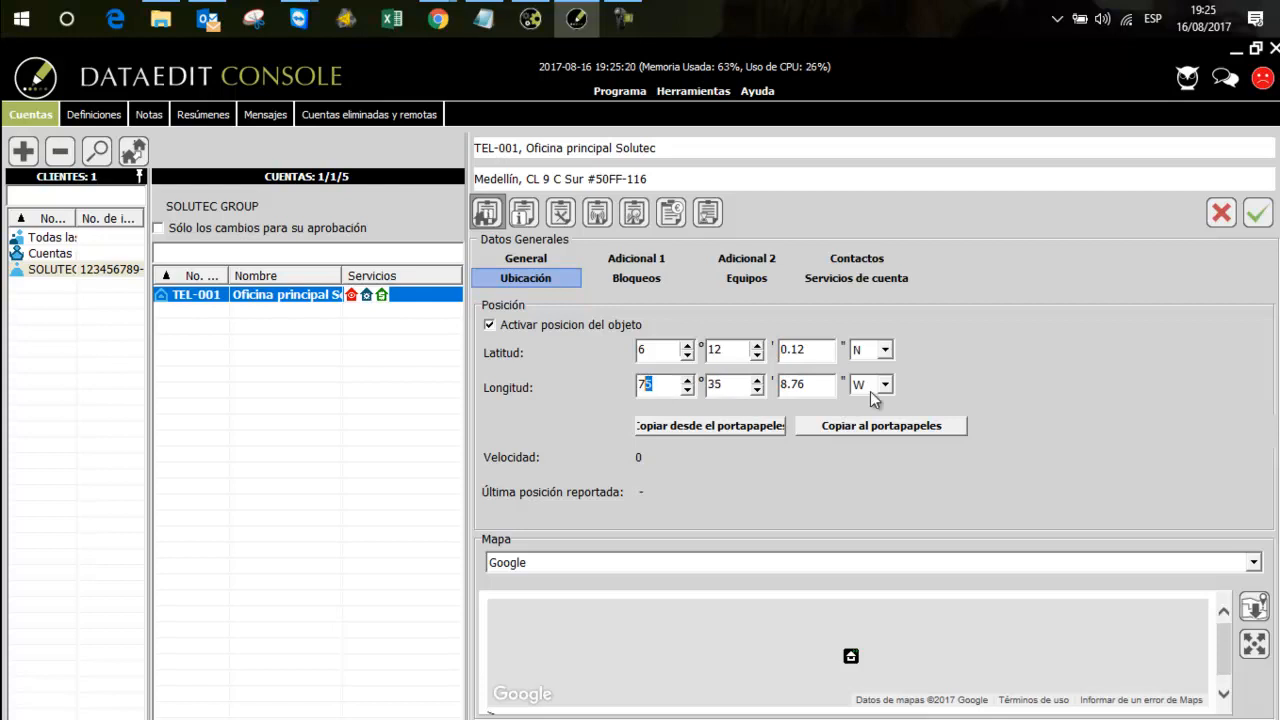
pyautogui.click(1258, 214)
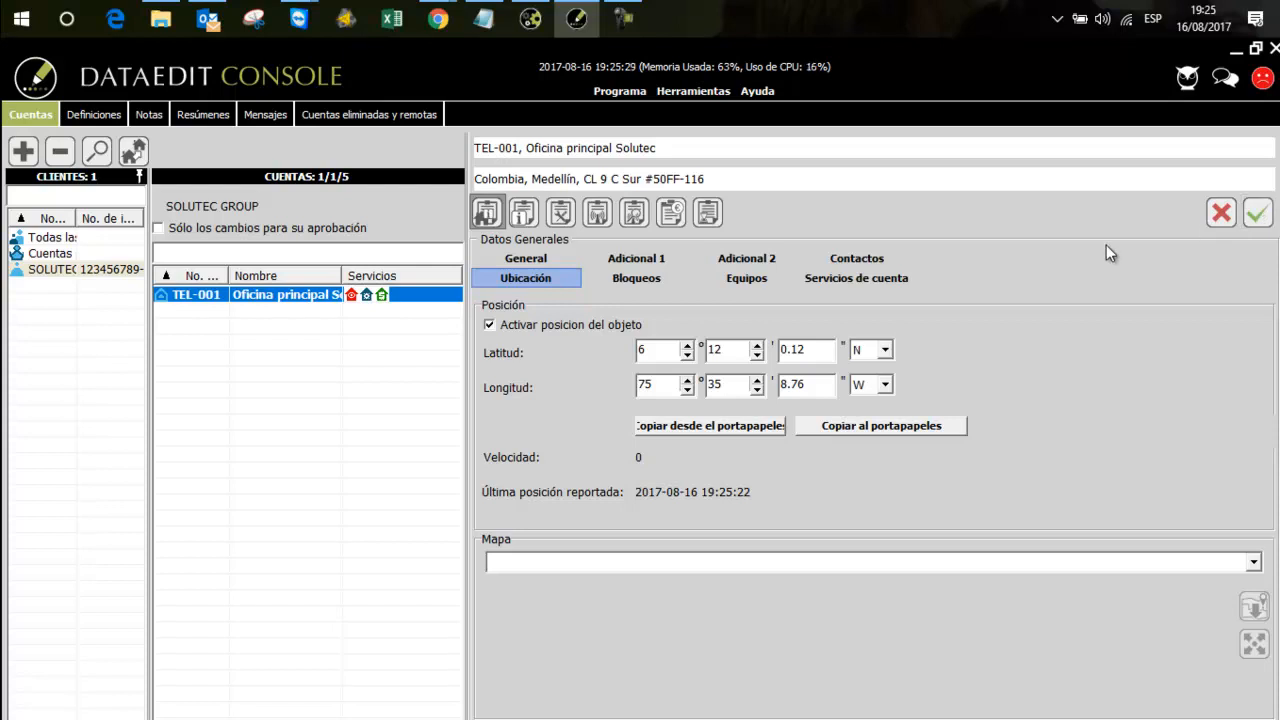
# Start a new person in the account's detailed data and enter the person's full name
pyautogui.click(524, 214)
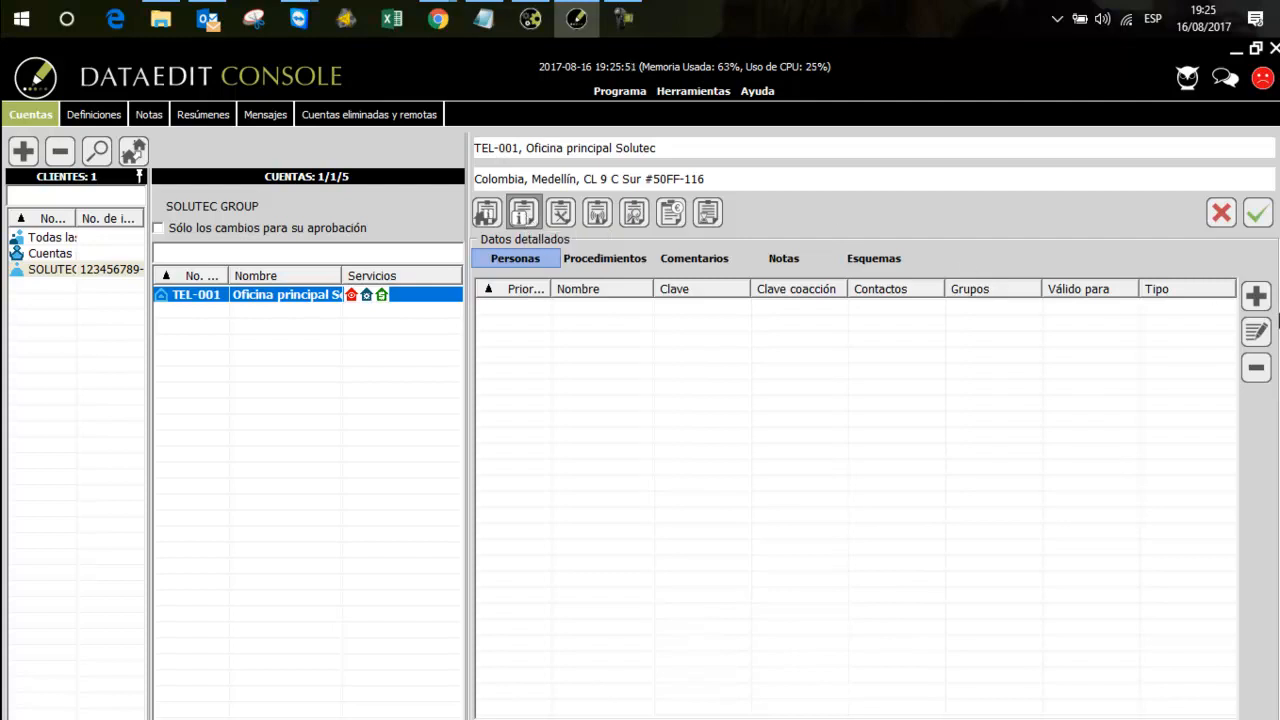
pyautogui.click(1256, 296)
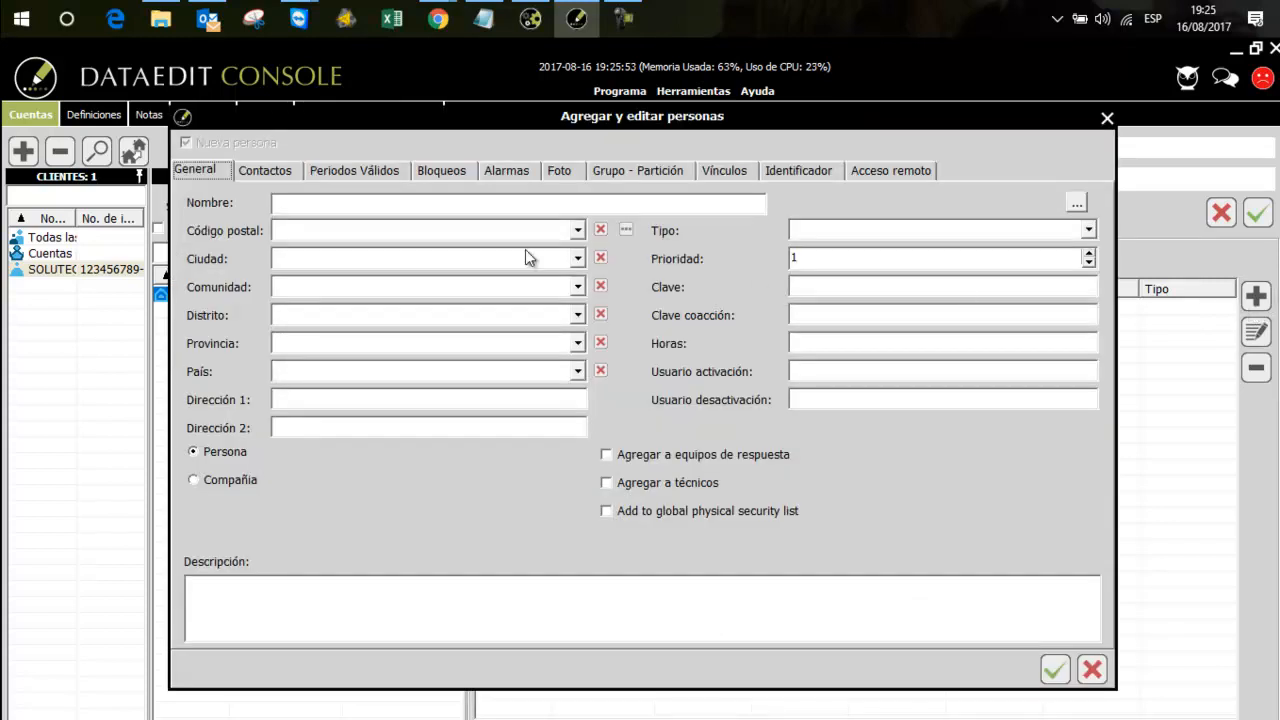
pyautogui.click(486, 206)
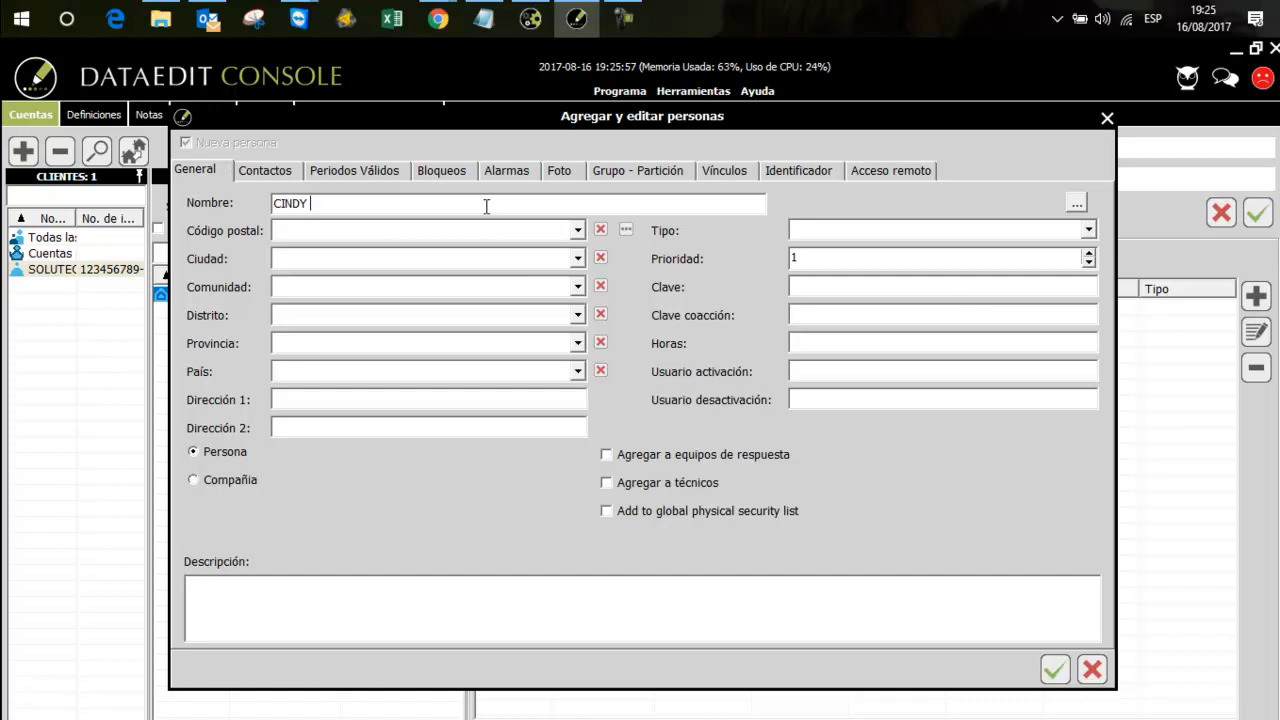
# Fill the person's city data from the postal code entry under Itagui, and set the person's type to Empleado
pyautogui.click(627, 231)
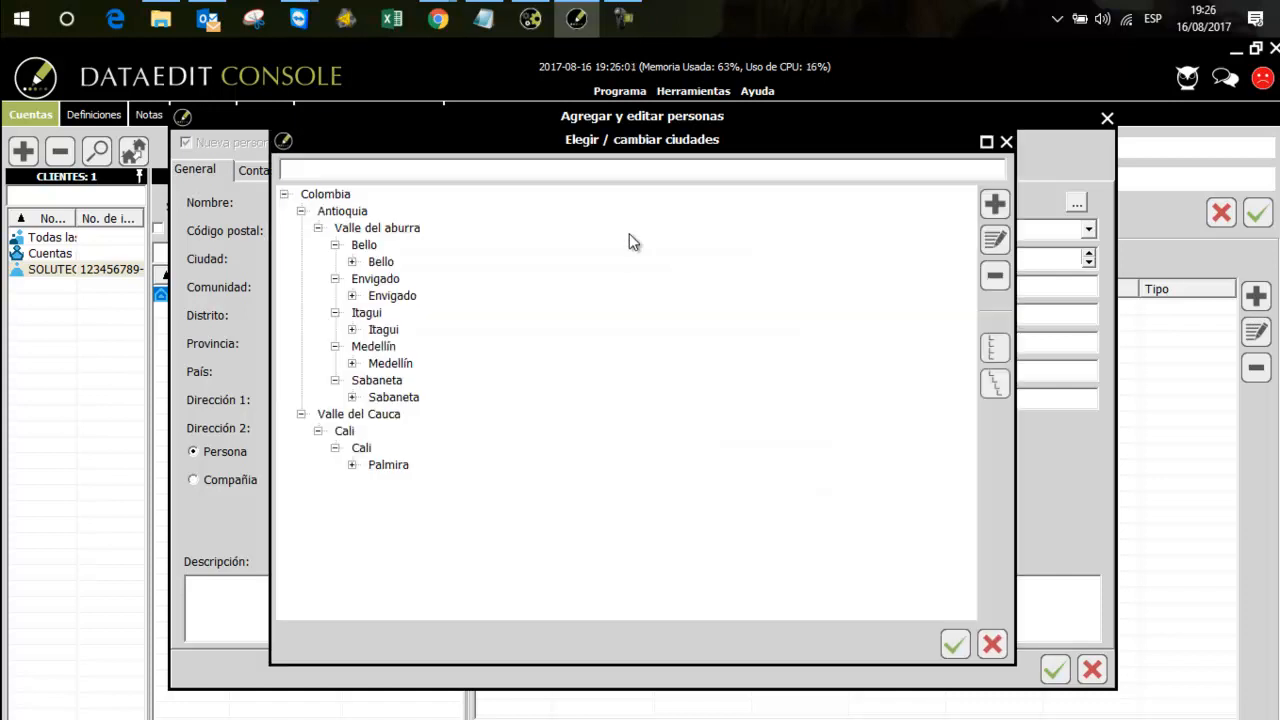
pyautogui.click(352, 329)
pyautogui.click(400, 346)
pyautogui.click(955, 645)
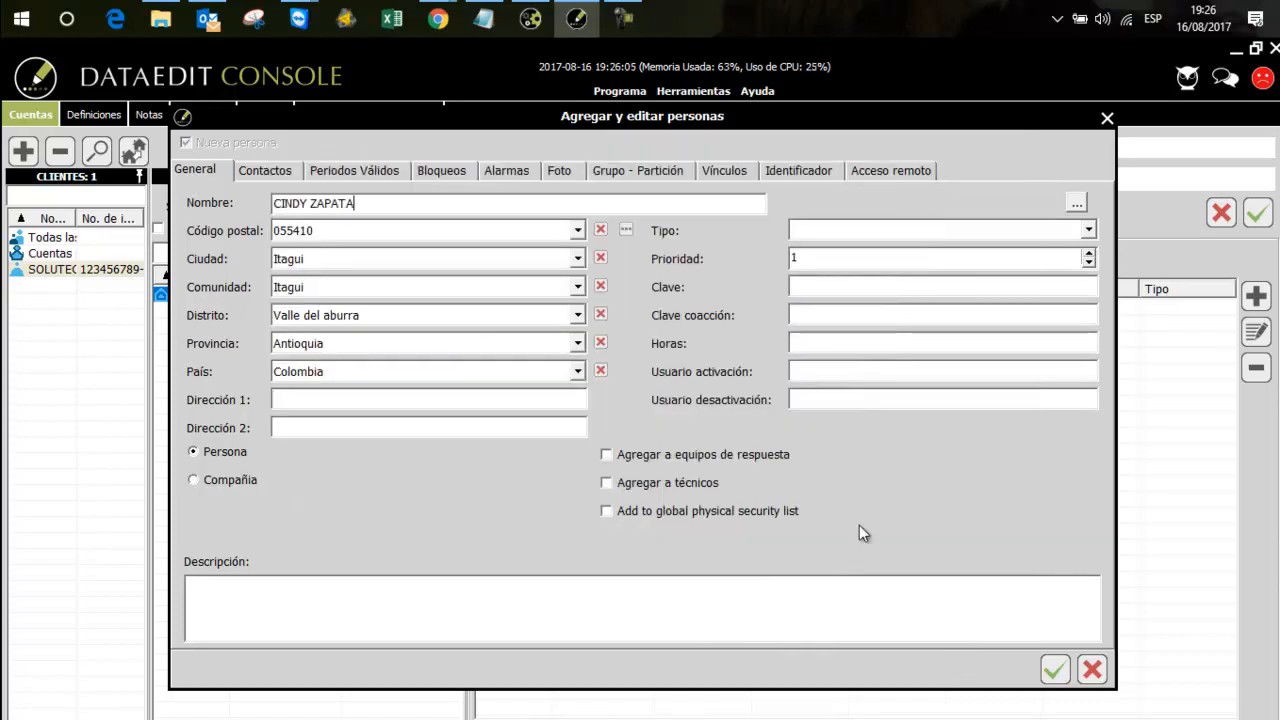
pyautogui.click(1086, 232)
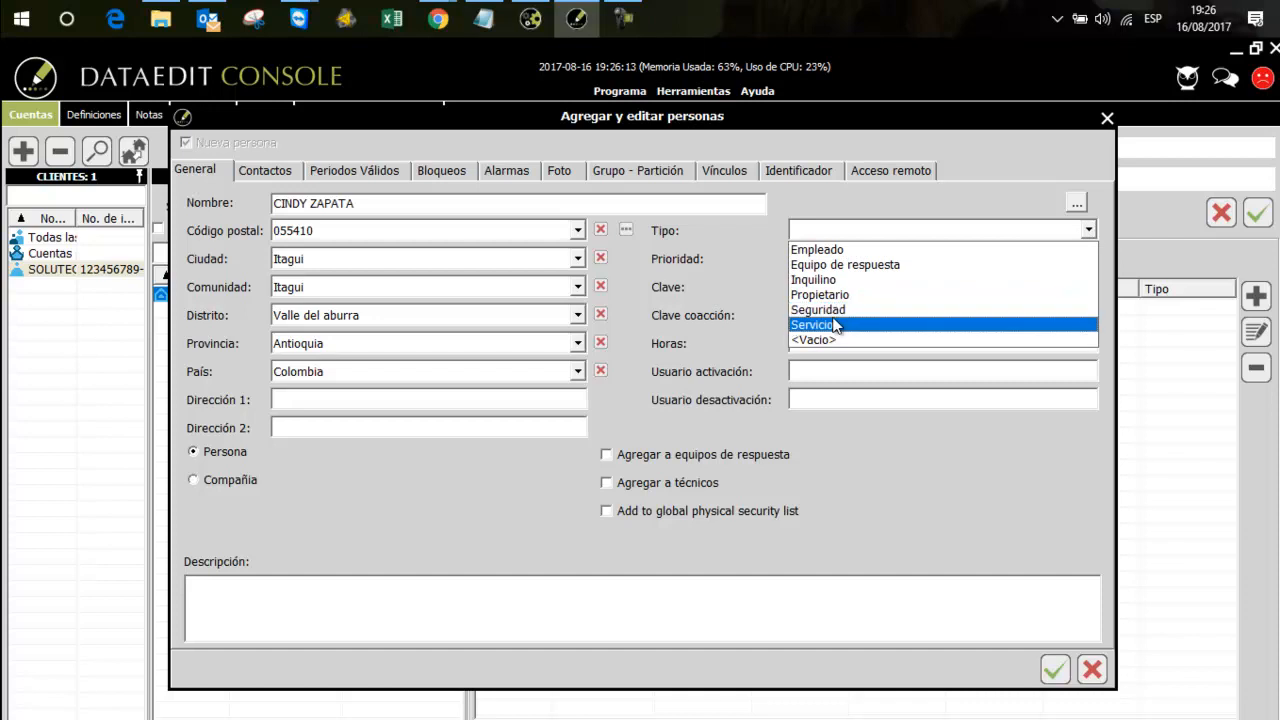
pyautogui.click(820, 250)
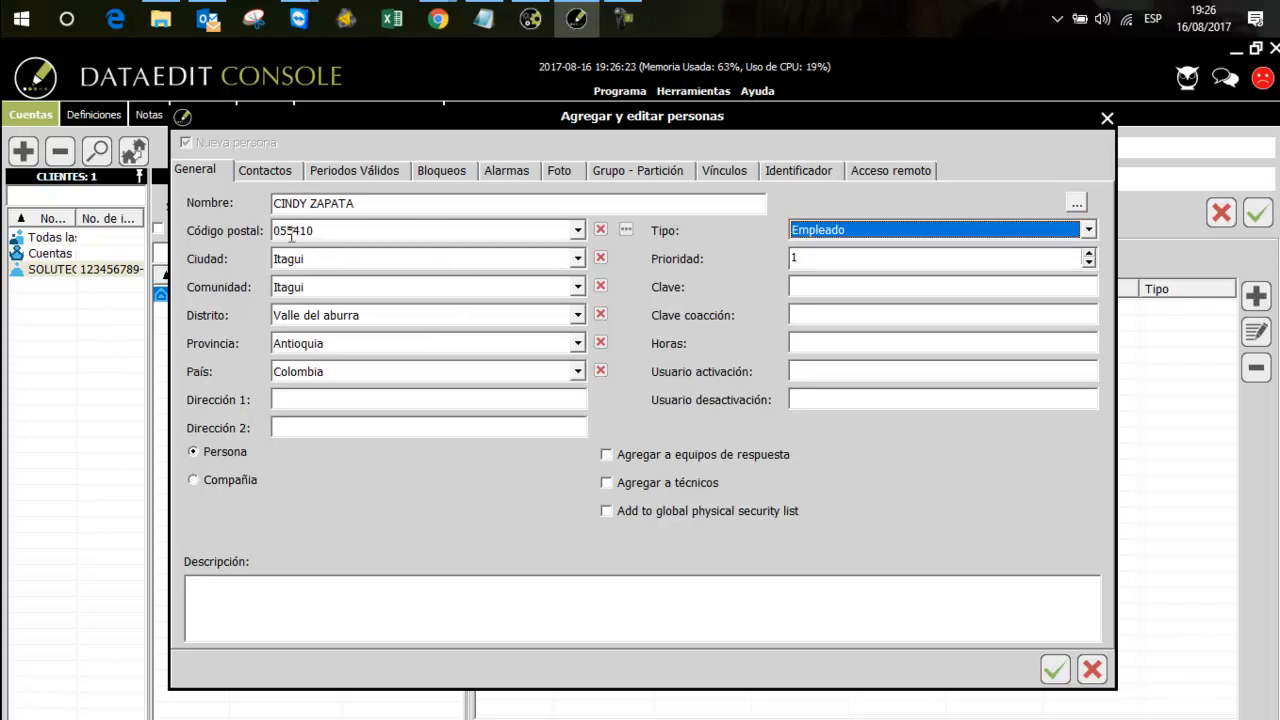
# Start a first contact for the person with the phone number and the hours "24 Hrs"
pyautogui.click(256, 176)
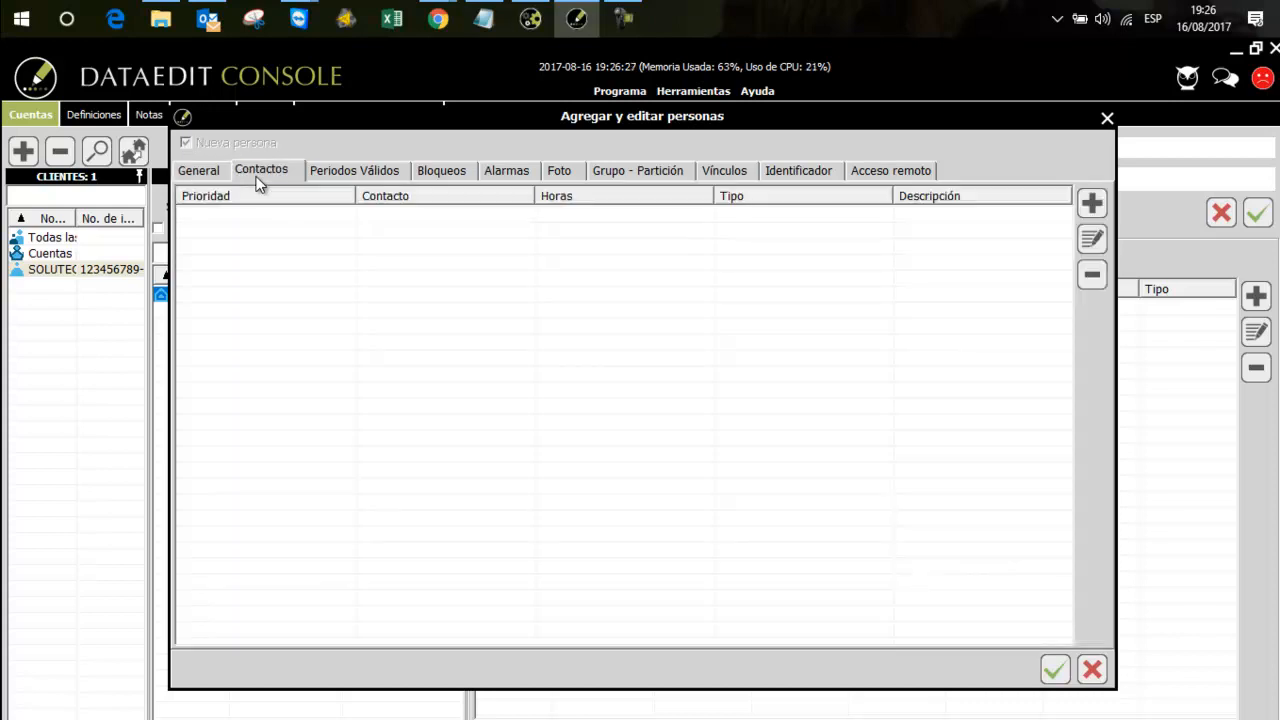
pyautogui.click(1087, 206)
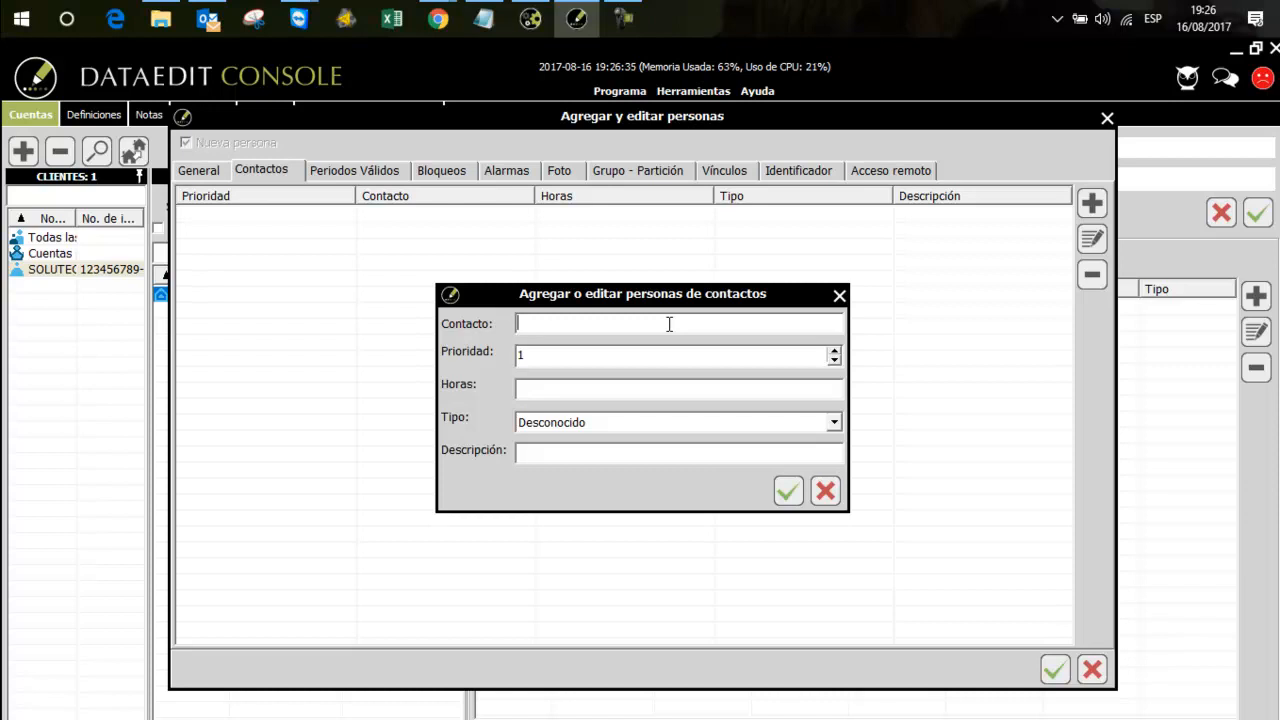
pyautogui.write('123456789')
pyautogui.click(564, 387)
pyautogui.write('24 Hrs')
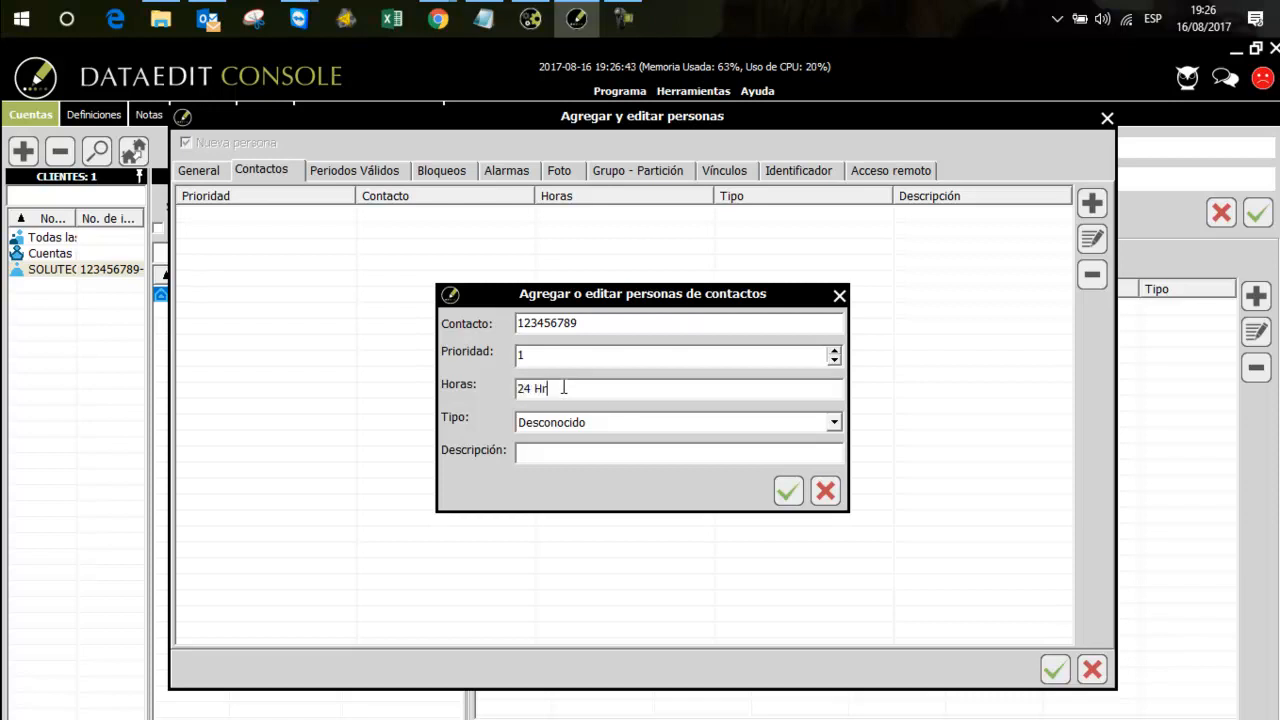
# Set the first contact's type to Teléfono móvil and add it without a description
pyautogui.click(621, 426)
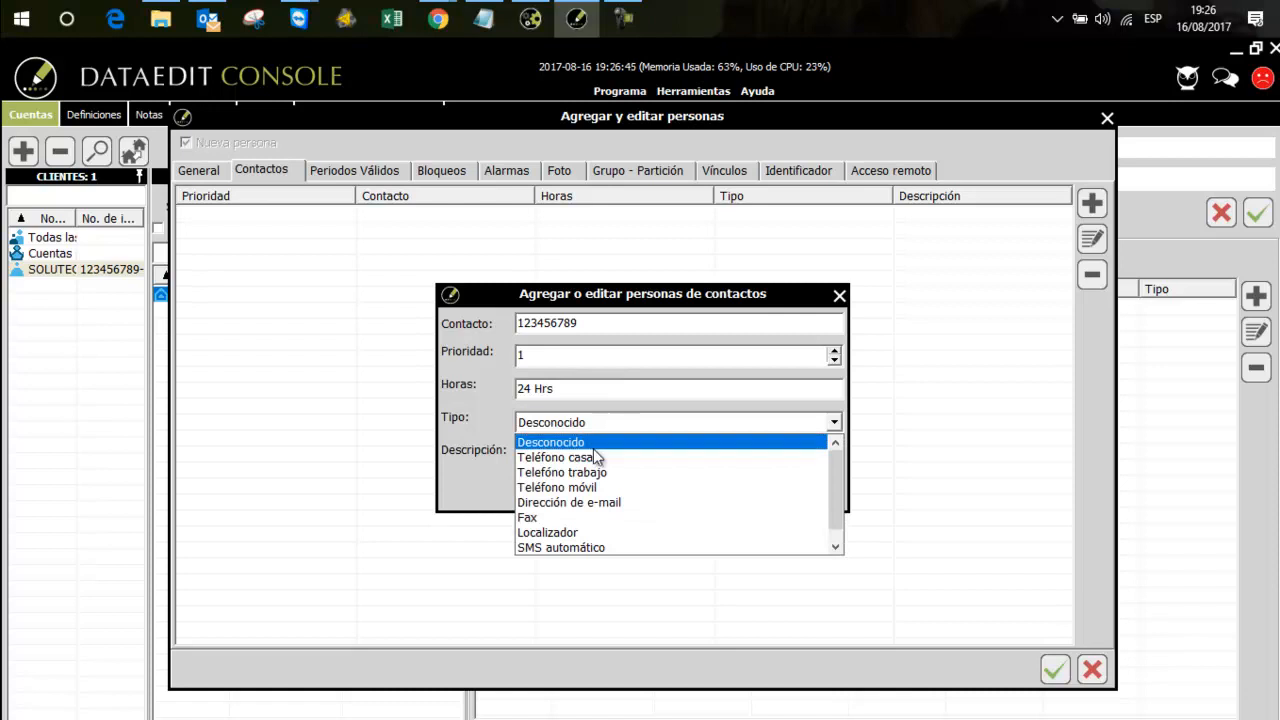
pyautogui.click(583, 487)
pyautogui.click(742, 457)
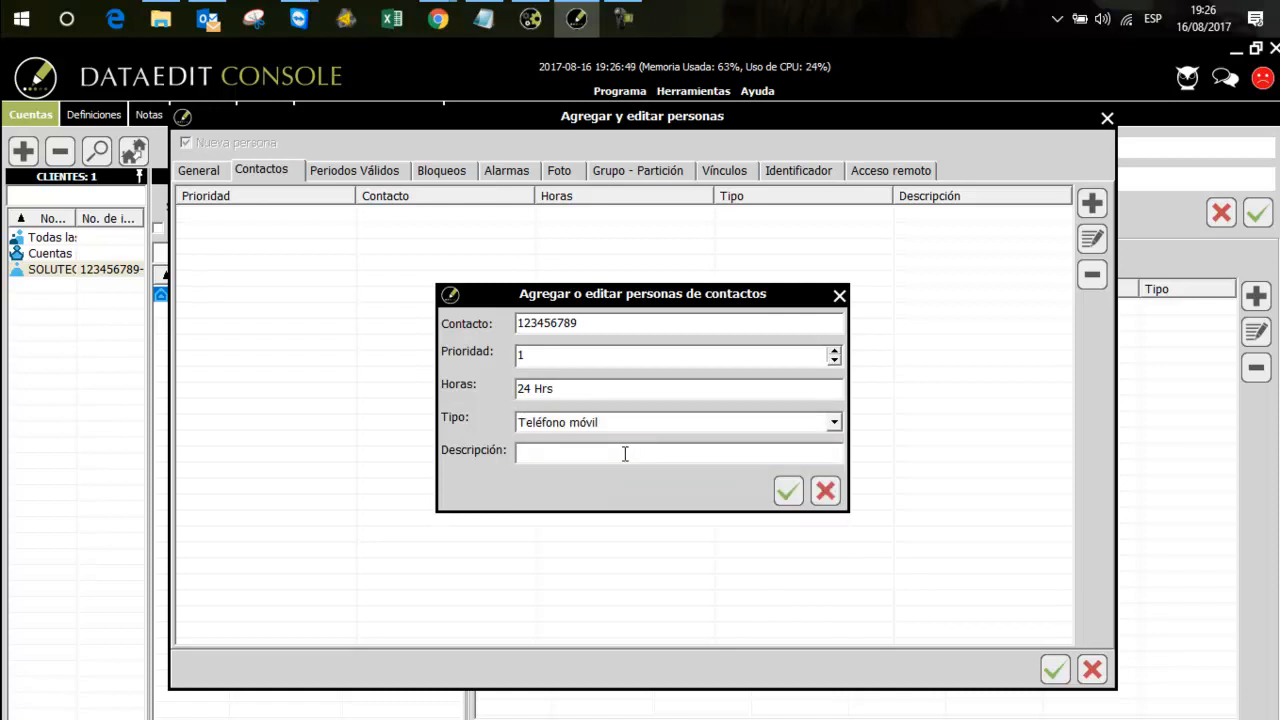
pyautogui.click(785, 488)
# Start a second contact for the person with the phone number and the hours "09:00 - 18:00"
pyautogui.click(1100, 208)
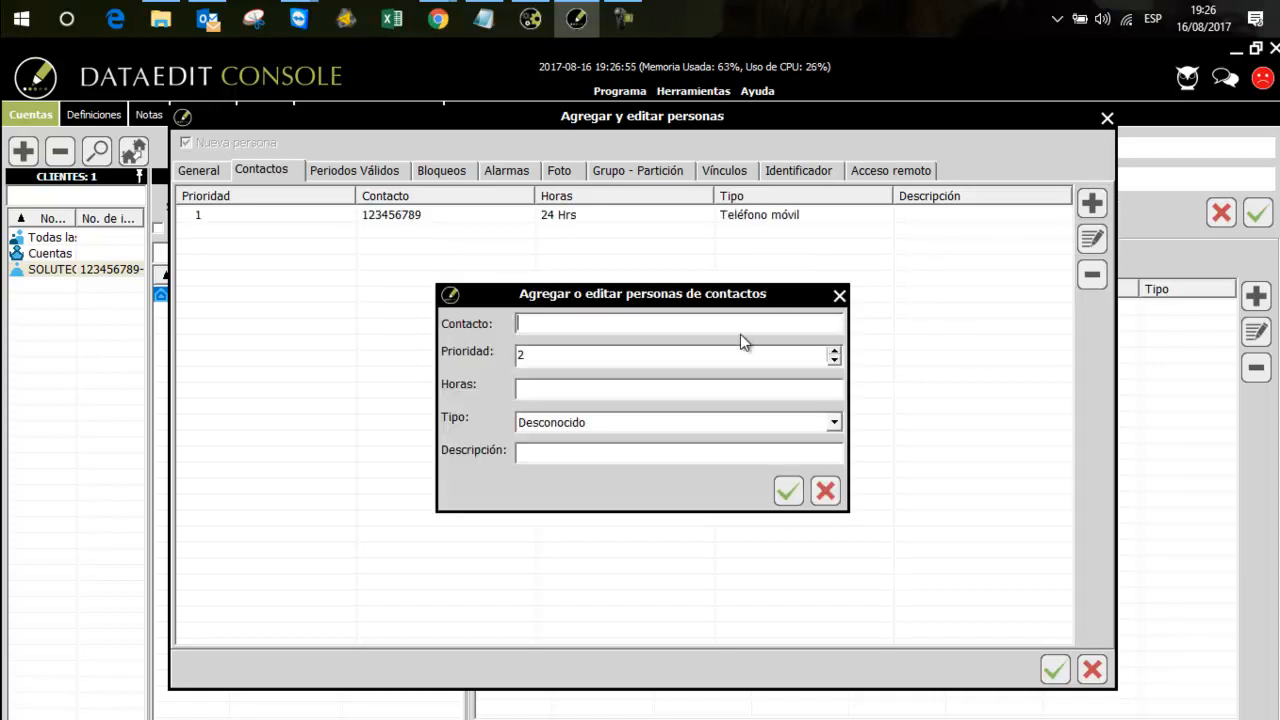
pyautogui.write('12345')
pyautogui.click(582, 394)
pyautogui.write('09:00 1')
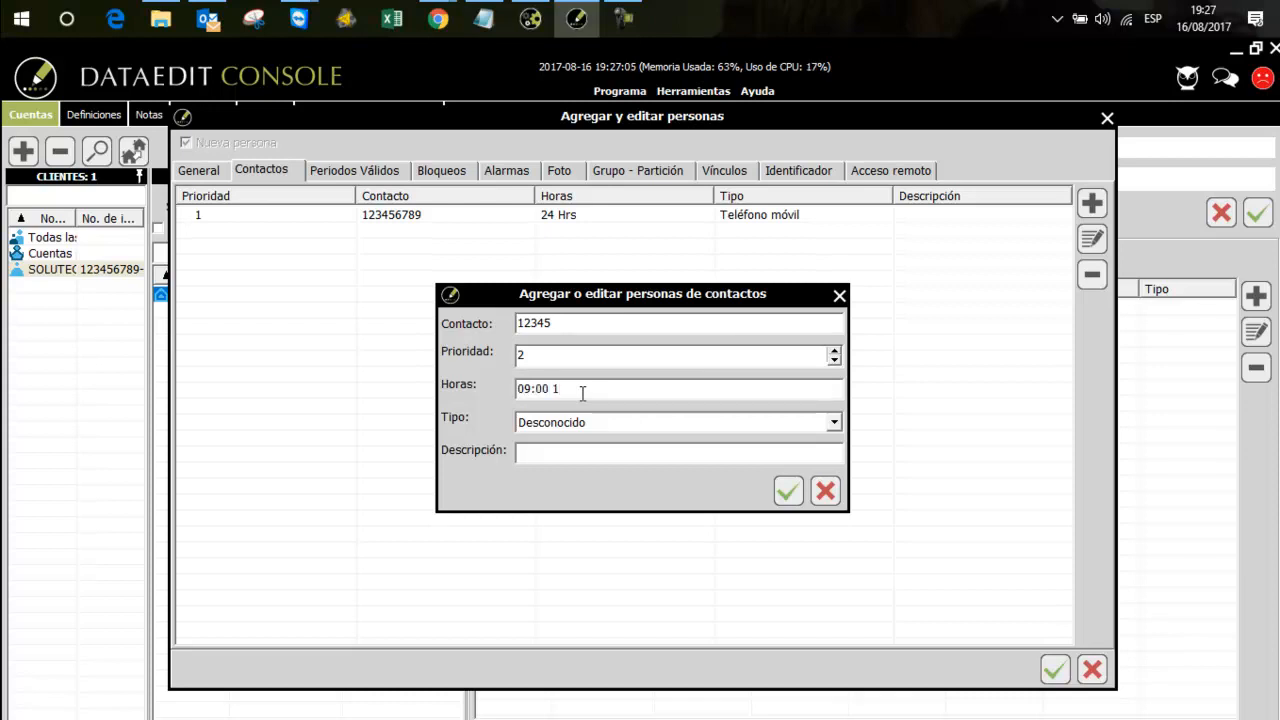
pyautogui.write('- 18:00')
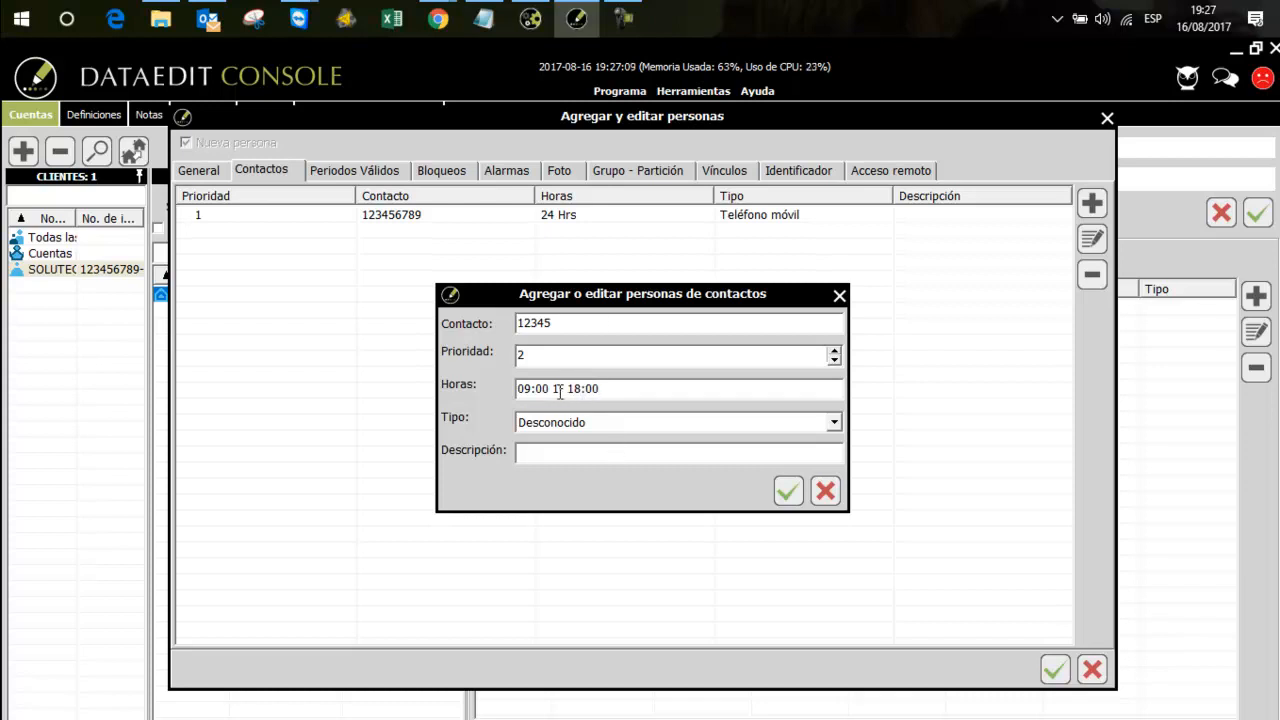
pyautogui.click(565, 388)
pyautogui.press('BackSpace')
# Set the second contact's type to Telefóno trabajo and add it without a description
pyautogui.click(574, 423)
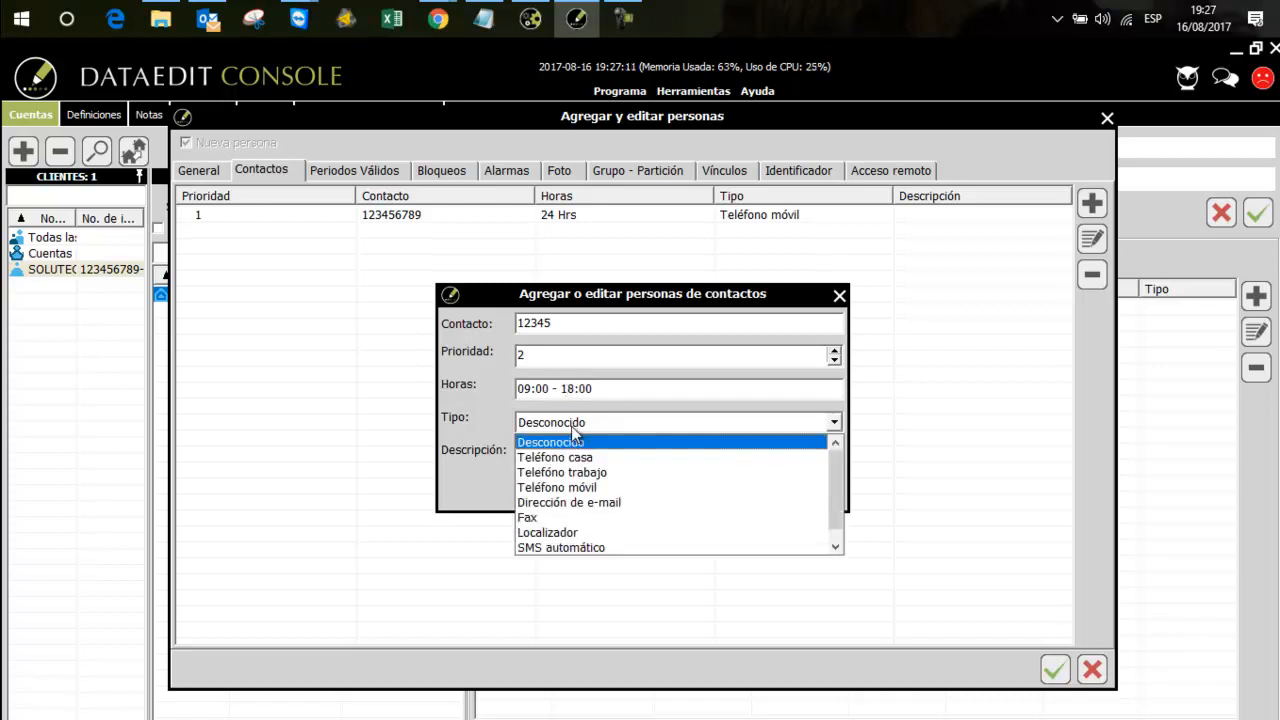
pyautogui.click(588, 471)
pyautogui.click(536, 456)
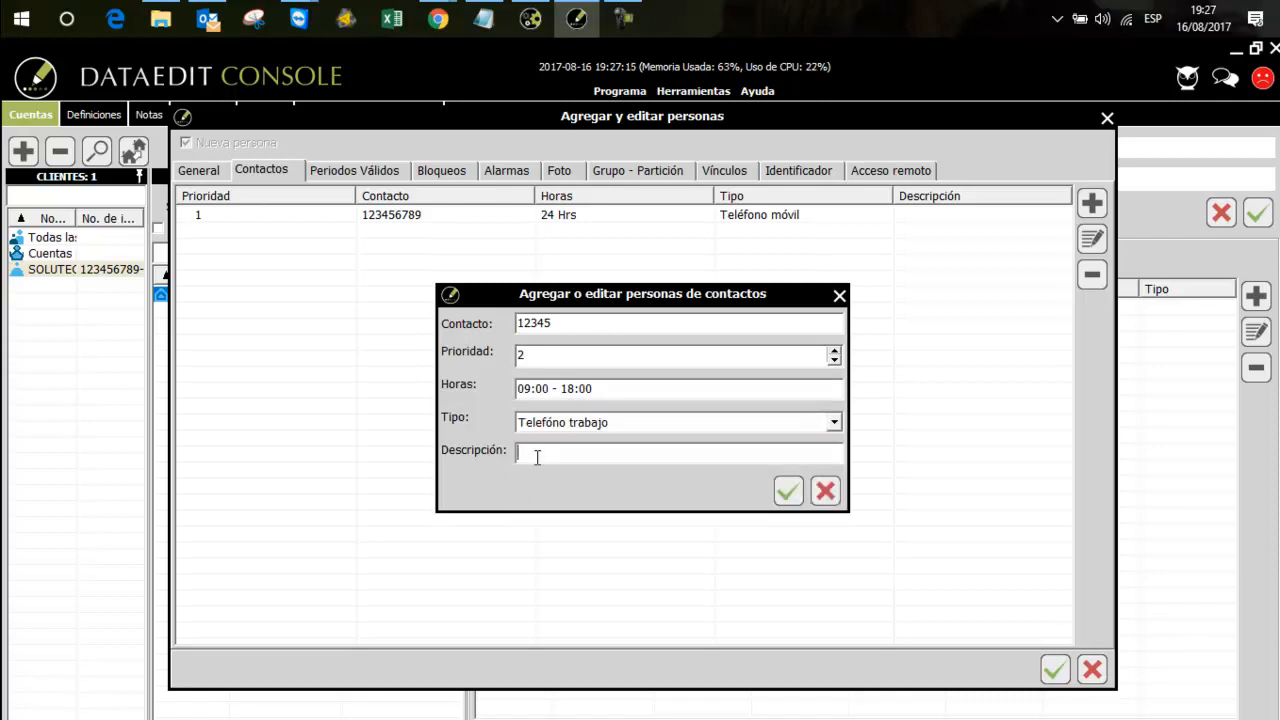
pyautogui.click(786, 491)
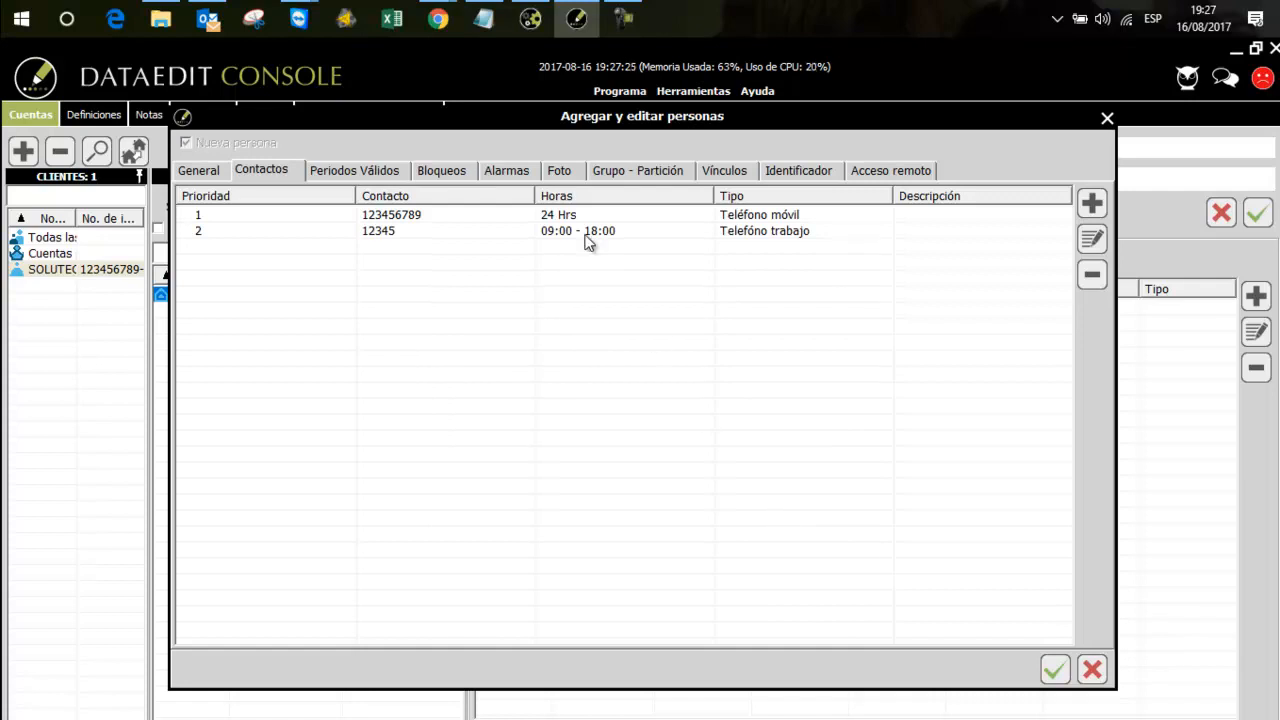
# Enable the person's remote connection and enter their login name and access password
pyautogui.click(555, 172)
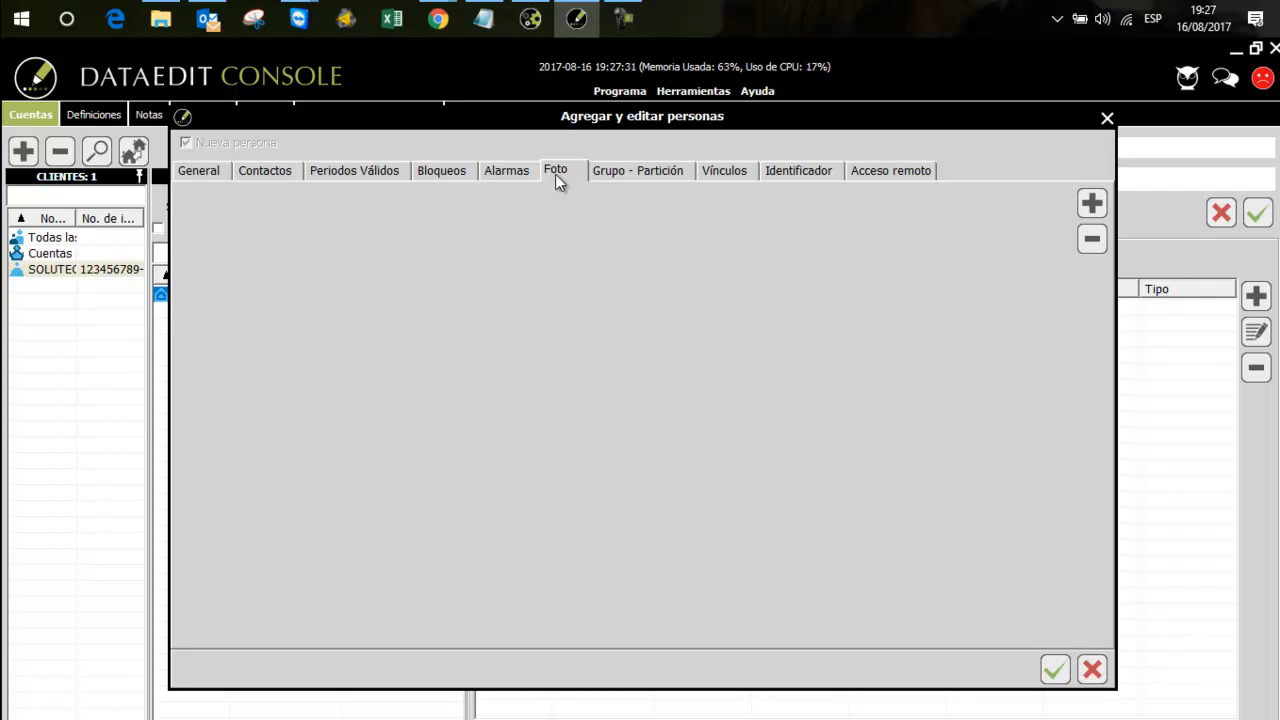
pyautogui.click(889, 170)
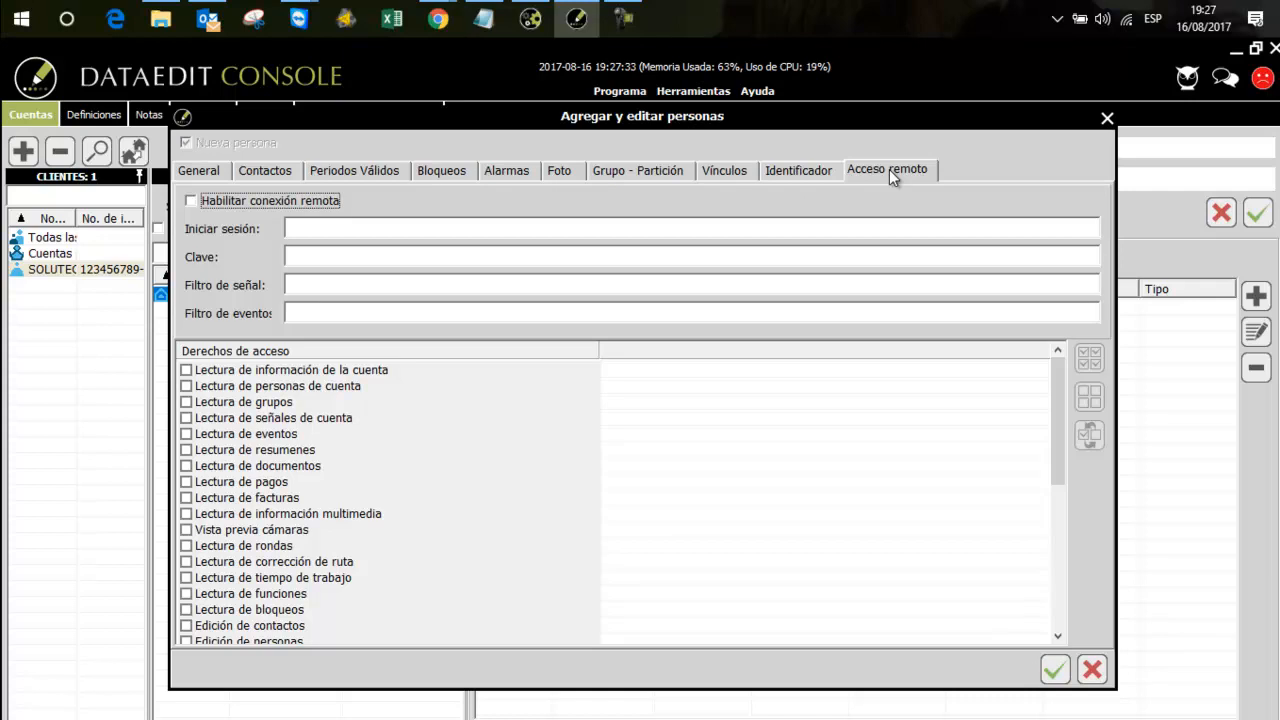
pyautogui.click(190, 200)
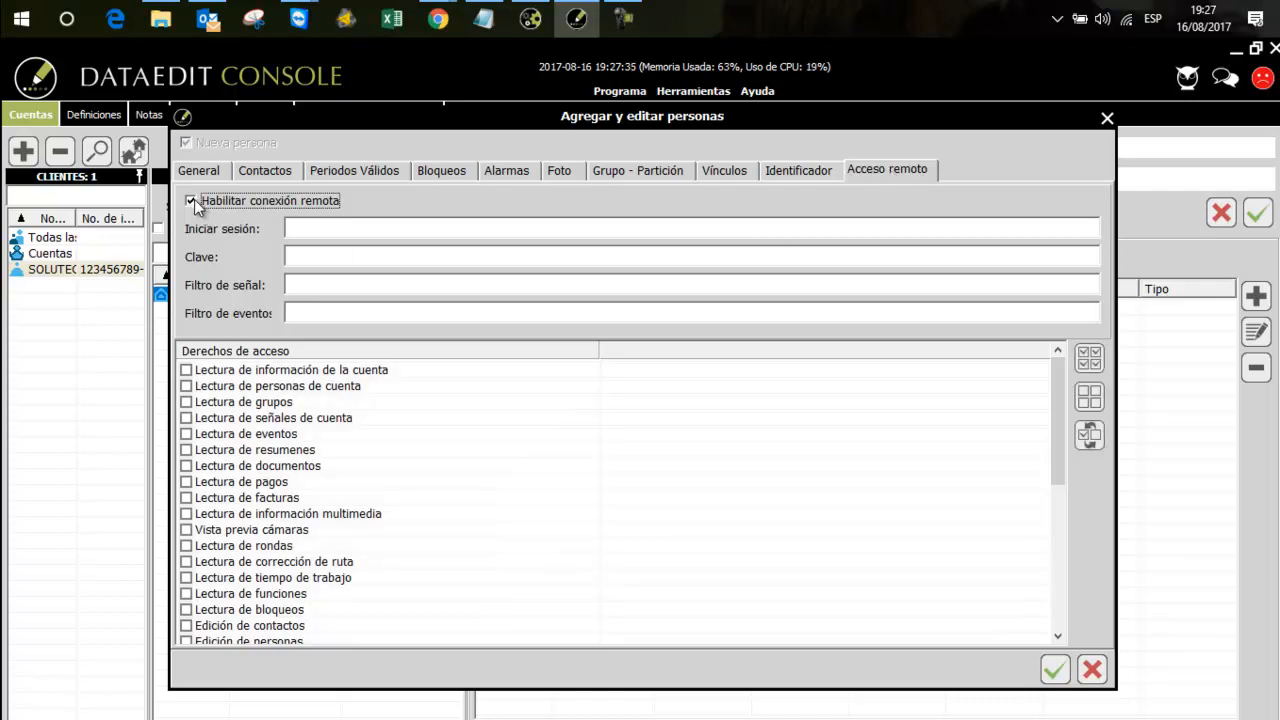
pyautogui.click(314, 232)
pyautogui.click(362, 260)
pyautogui.write('1234')
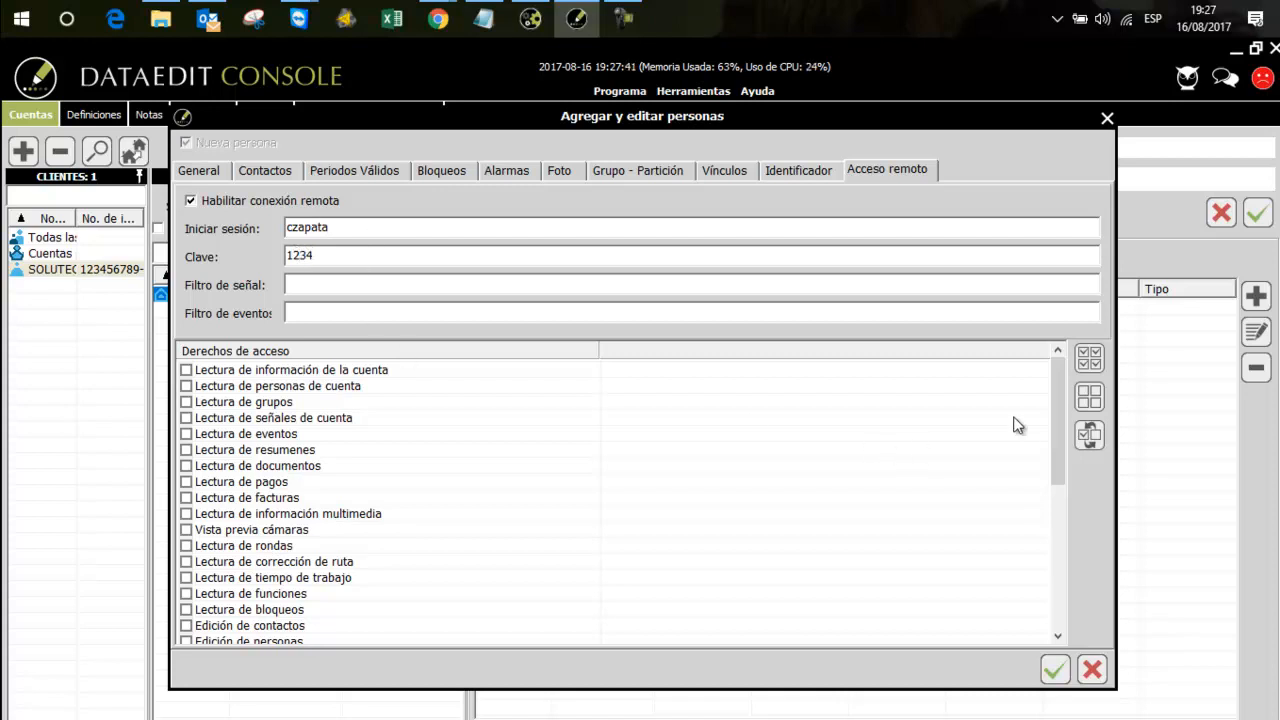
# Try "Apertura+Cierre+Robo+Pánico" as the person's signal filter and clear it again
pyautogui.moveTo(1060, 398)
pyautogui.mouseDown()
pyautogui.moveTo(1050, 542)
pyautogui.moveTo(1050, 386)
pyautogui.mouseUp()
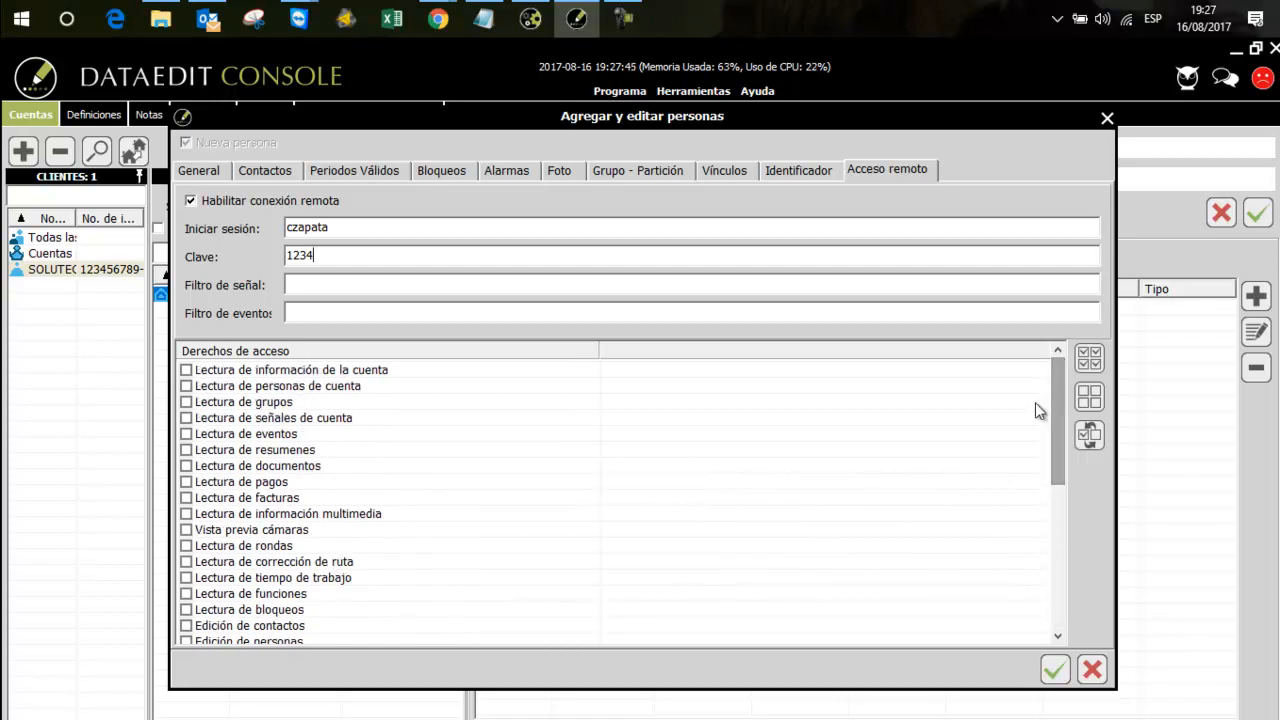
pyautogui.click(301, 284)
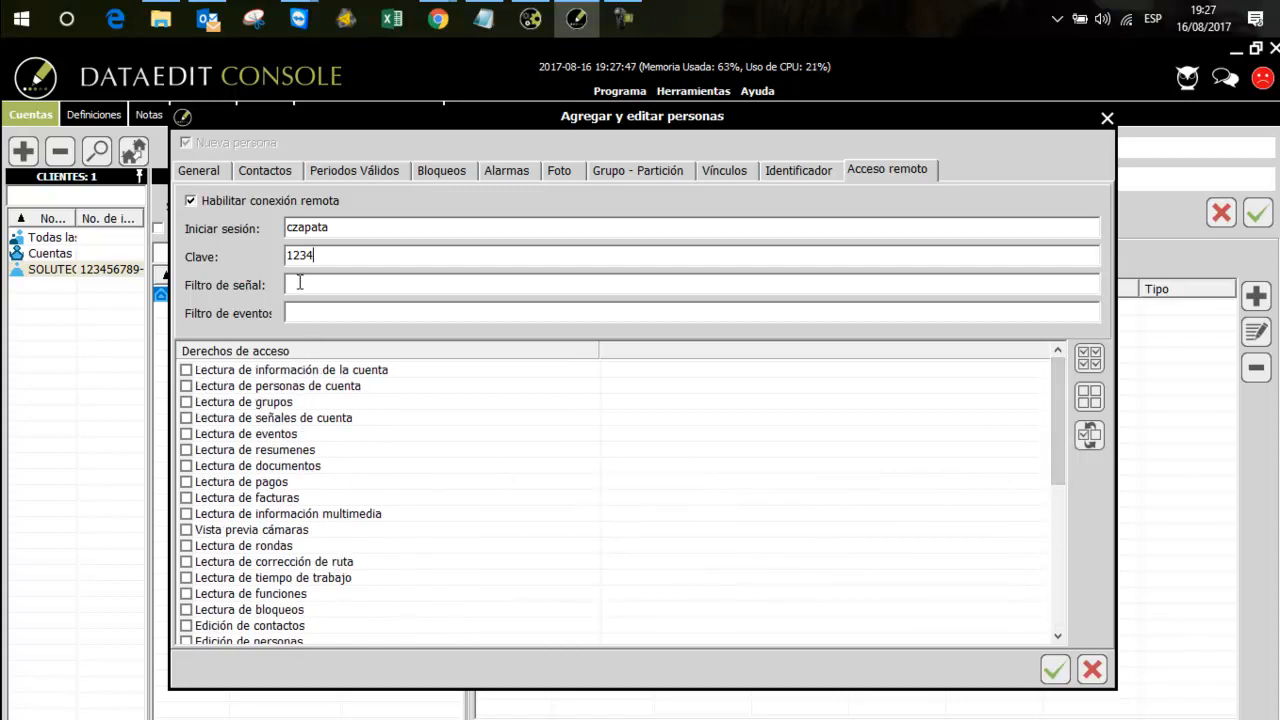
pyautogui.write('Apertura+Cierre')
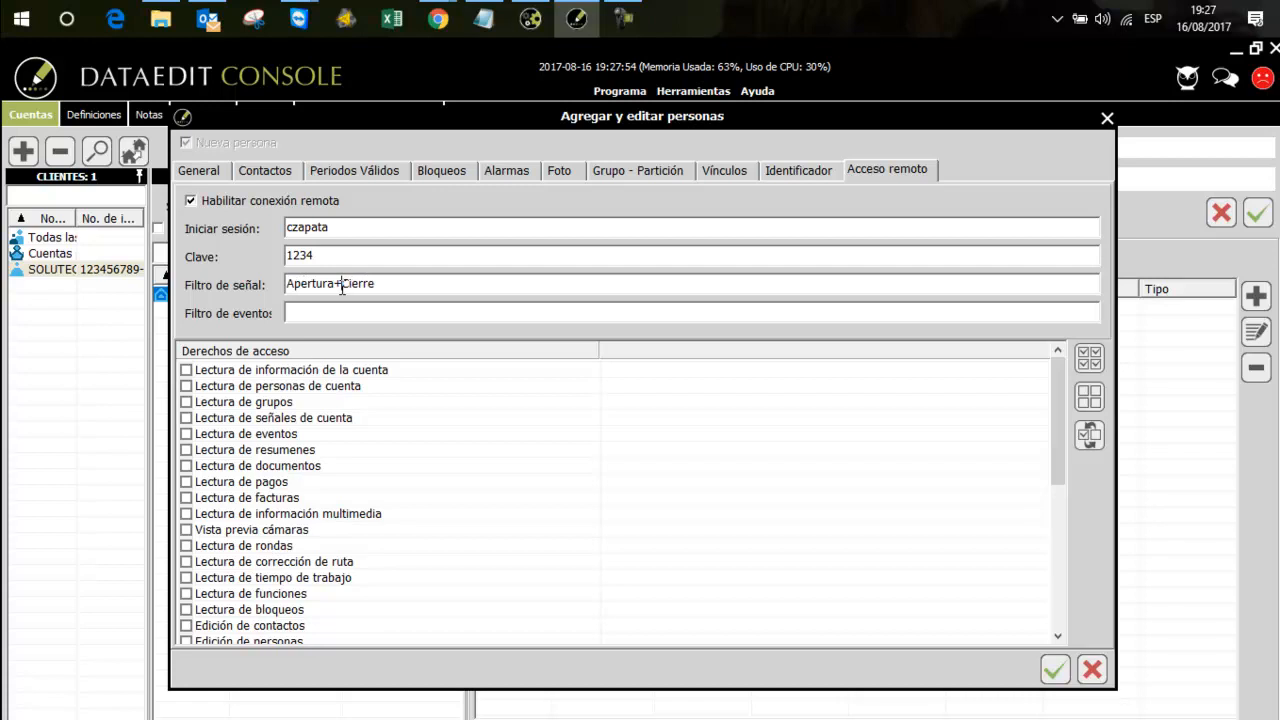
pyautogui.moveTo(342, 287); pyautogui.dragTo(337, 287)
pyautogui.click(380, 283)
pyautogui.write('+Robo+Pánic')
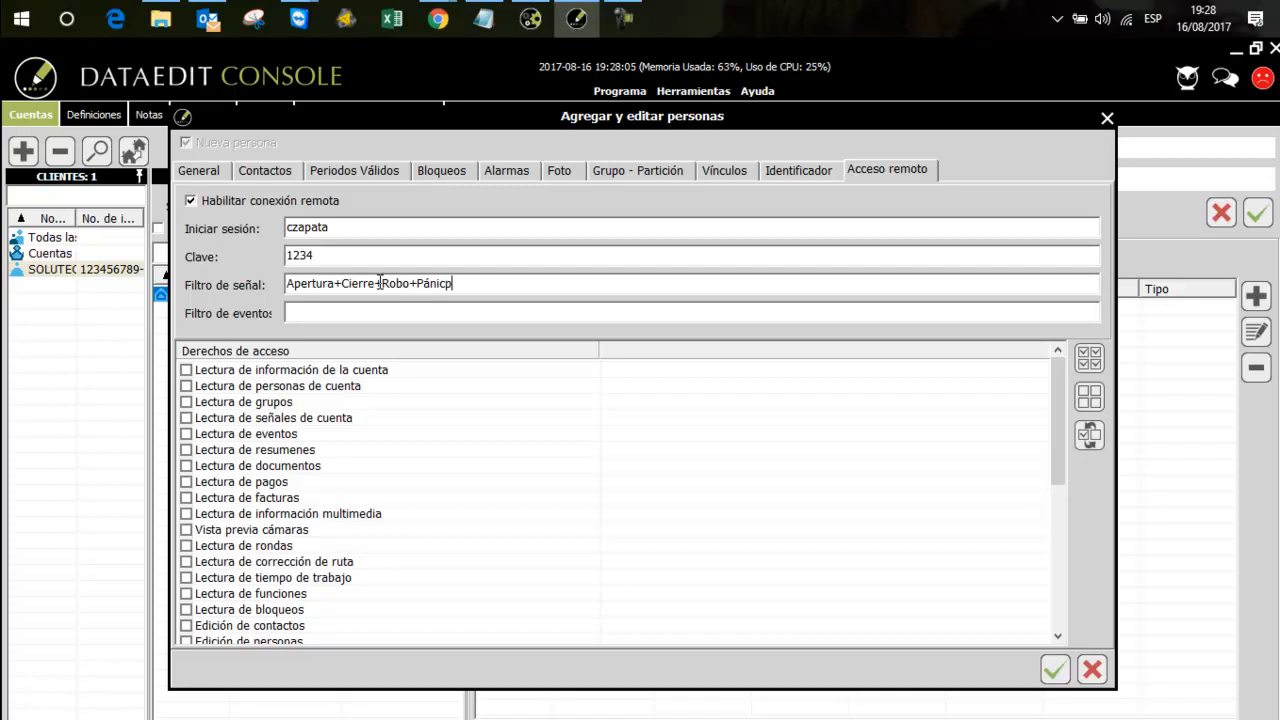
pyautogui.write('o')
pyautogui.moveTo(469, 283); pyautogui.dragTo(275, 286)
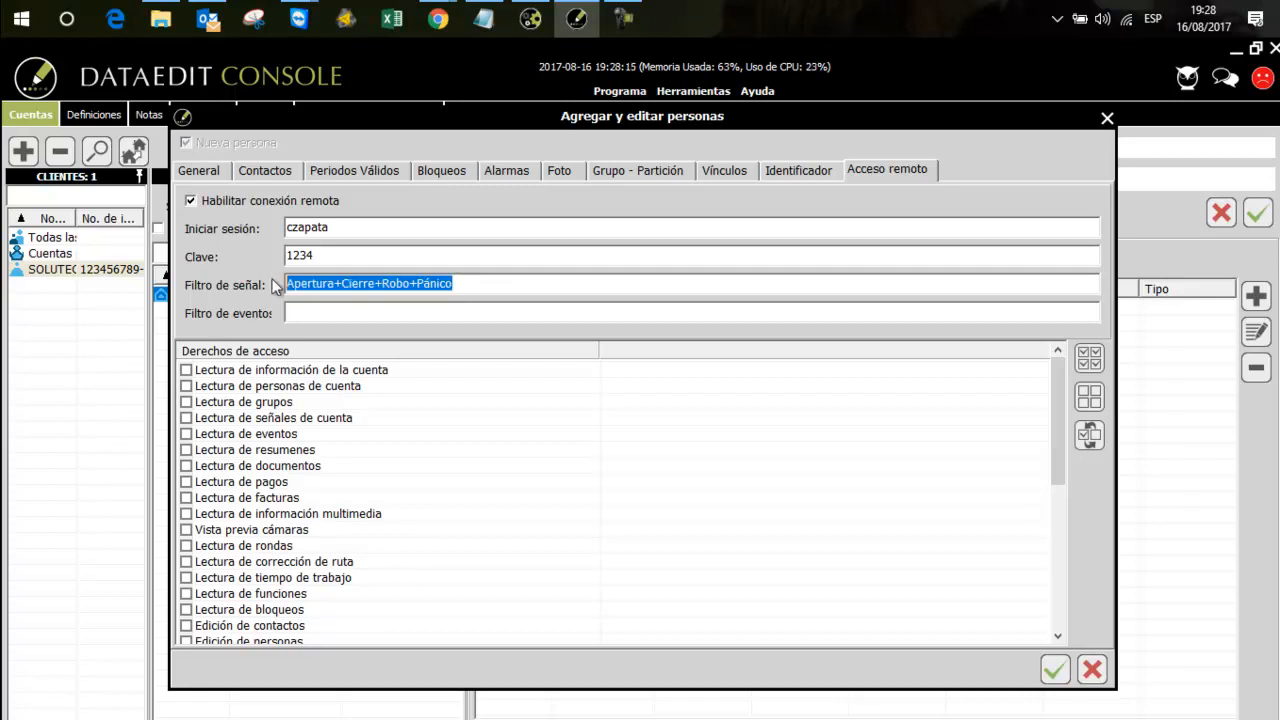
pyautogui.press('BackSpace')
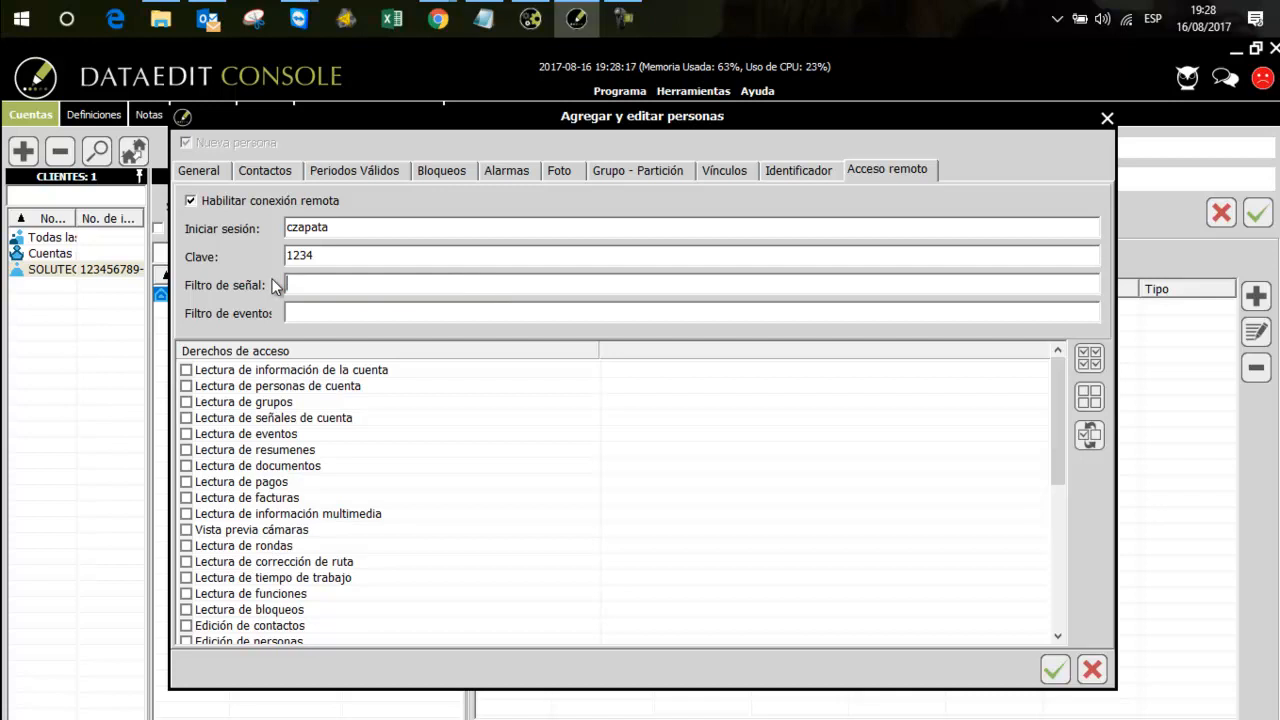
# Grant the person all remote access rights, confirm the person and save the account
pyautogui.click(1097, 362)
pyautogui.moveTo(1060, 469); pyautogui.dragTo(1056, 606)
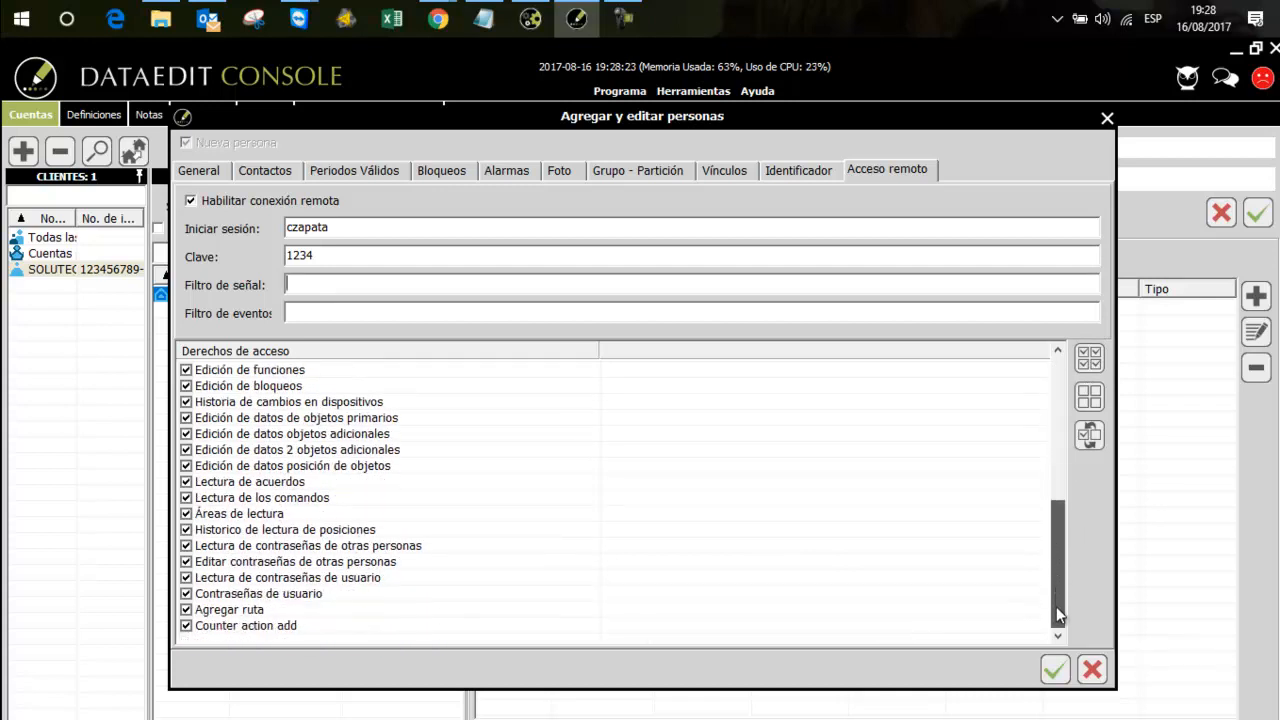
pyautogui.click(1055, 670)
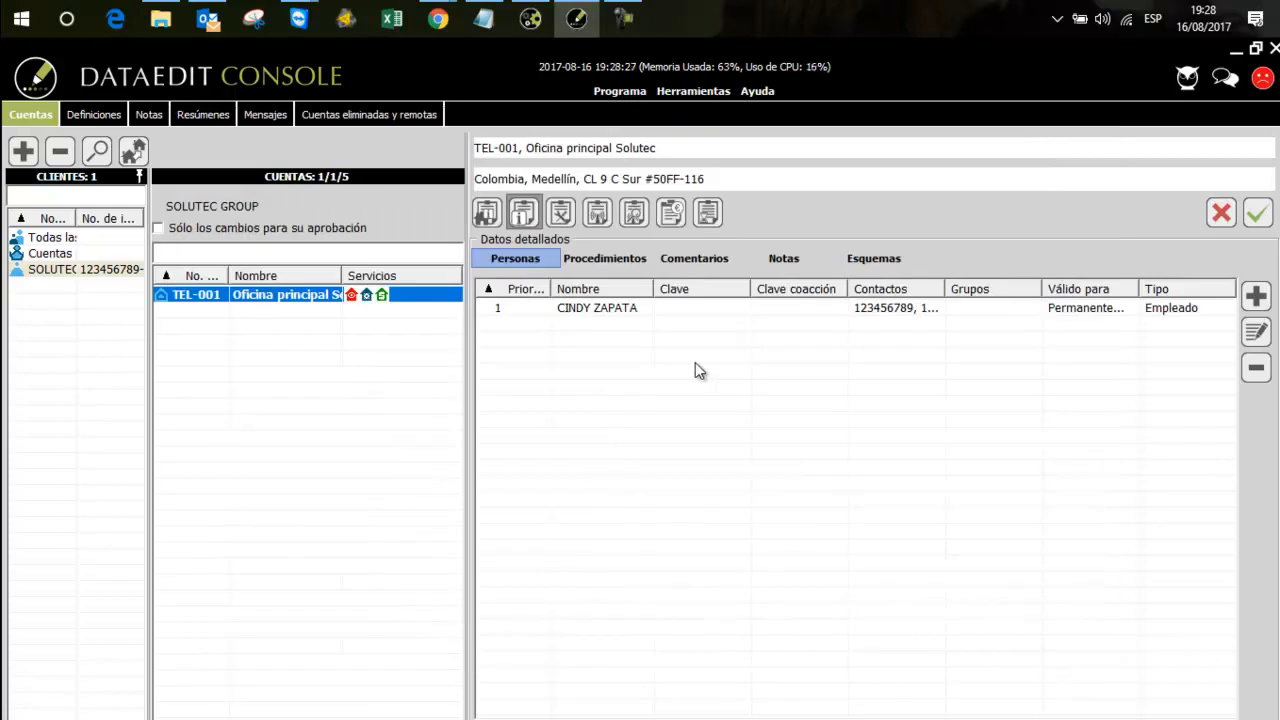
pyautogui.click(623, 309)
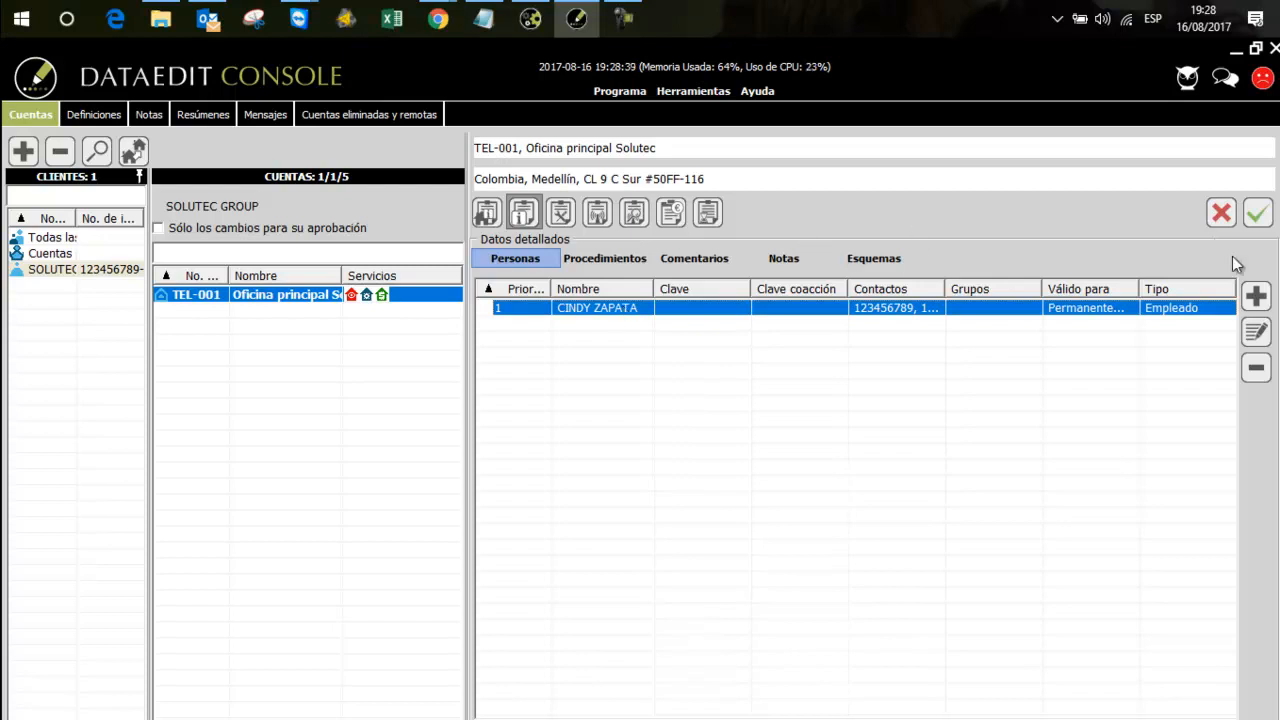
pyautogui.click(1264, 225)
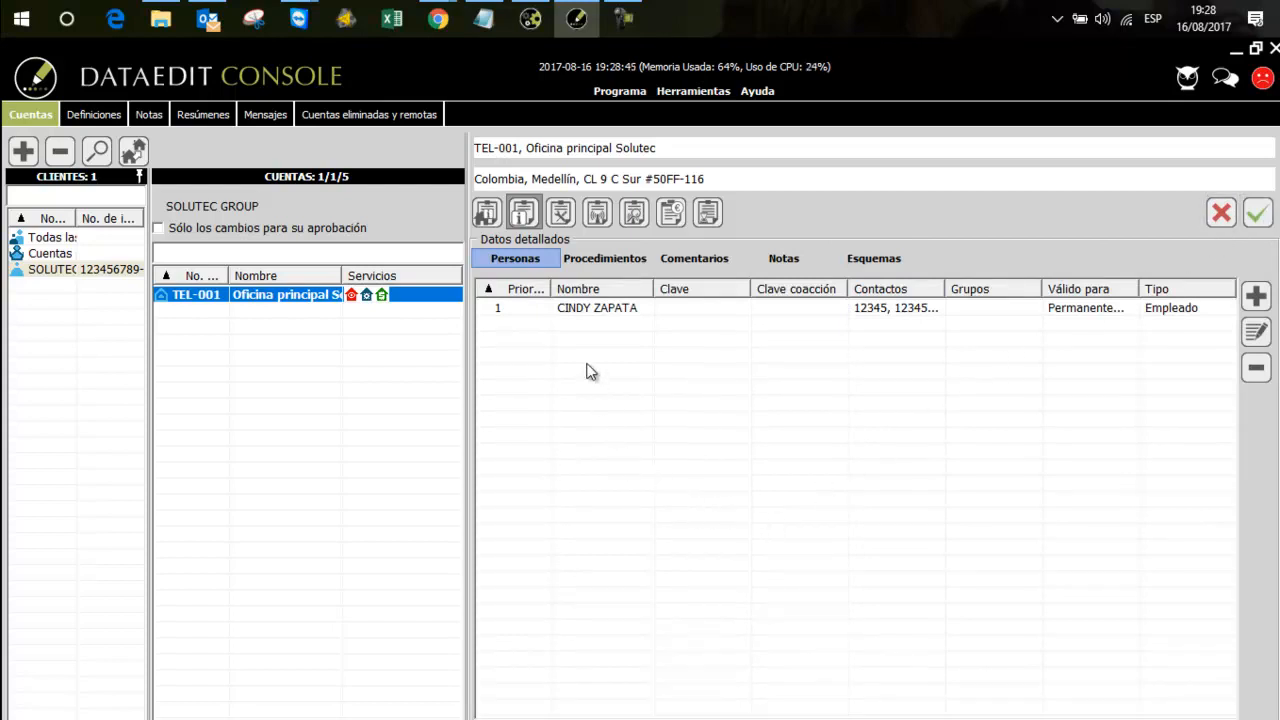
# Start adding a device to the account, using device type Otras plantillas and the template Contact ID E y R
pyautogui.click(590, 219)
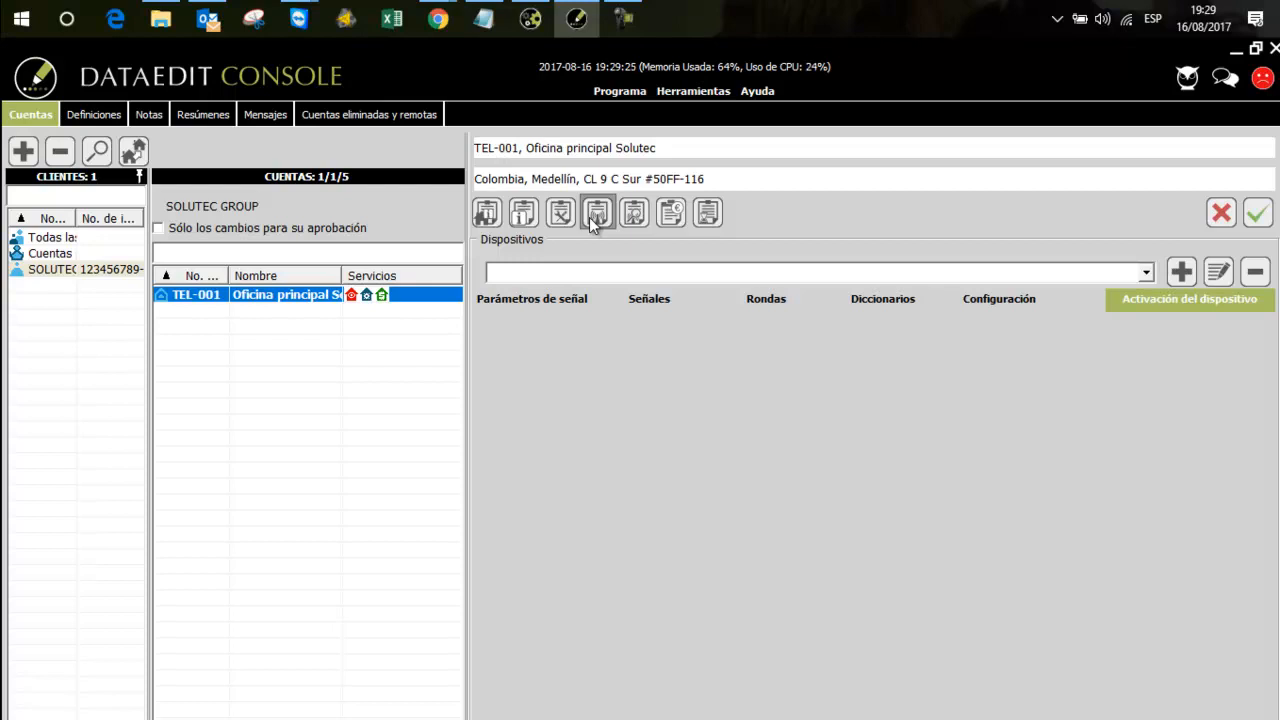
pyautogui.click(1181, 273)
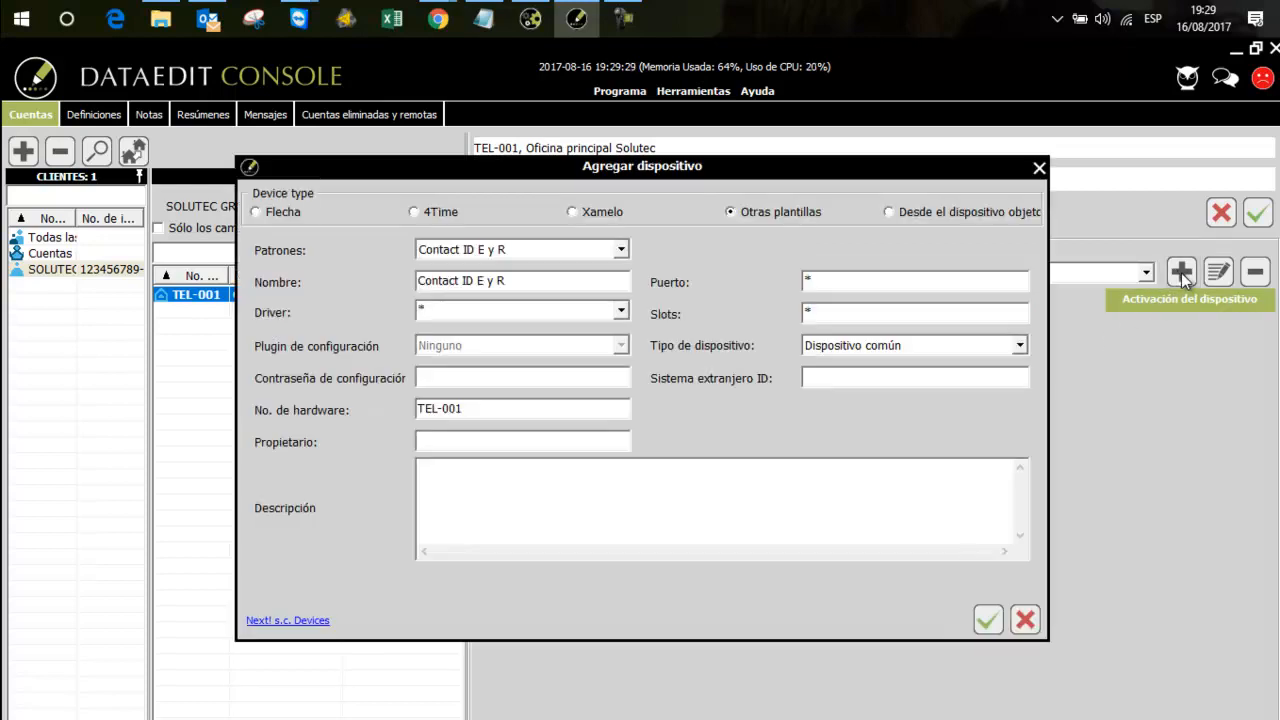
pyautogui.click(745, 215)
pyautogui.click(425, 213)
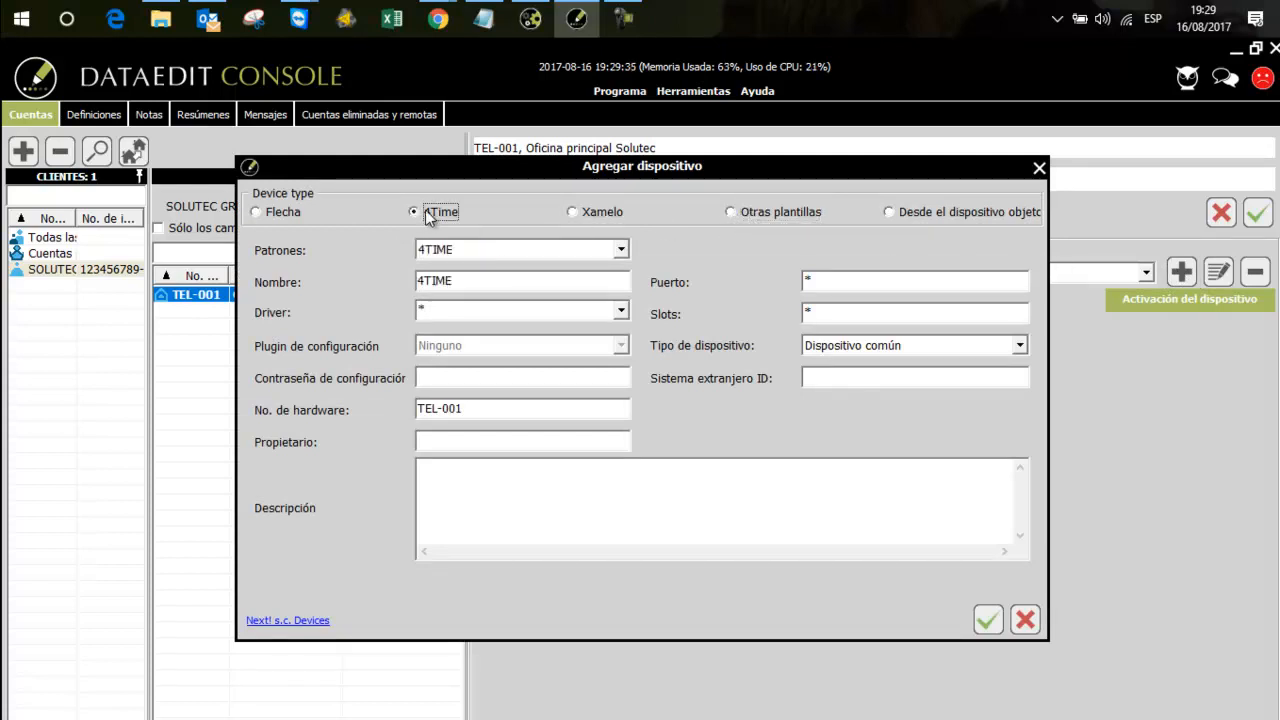
pyautogui.click(605, 213)
pyautogui.click(762, 216)
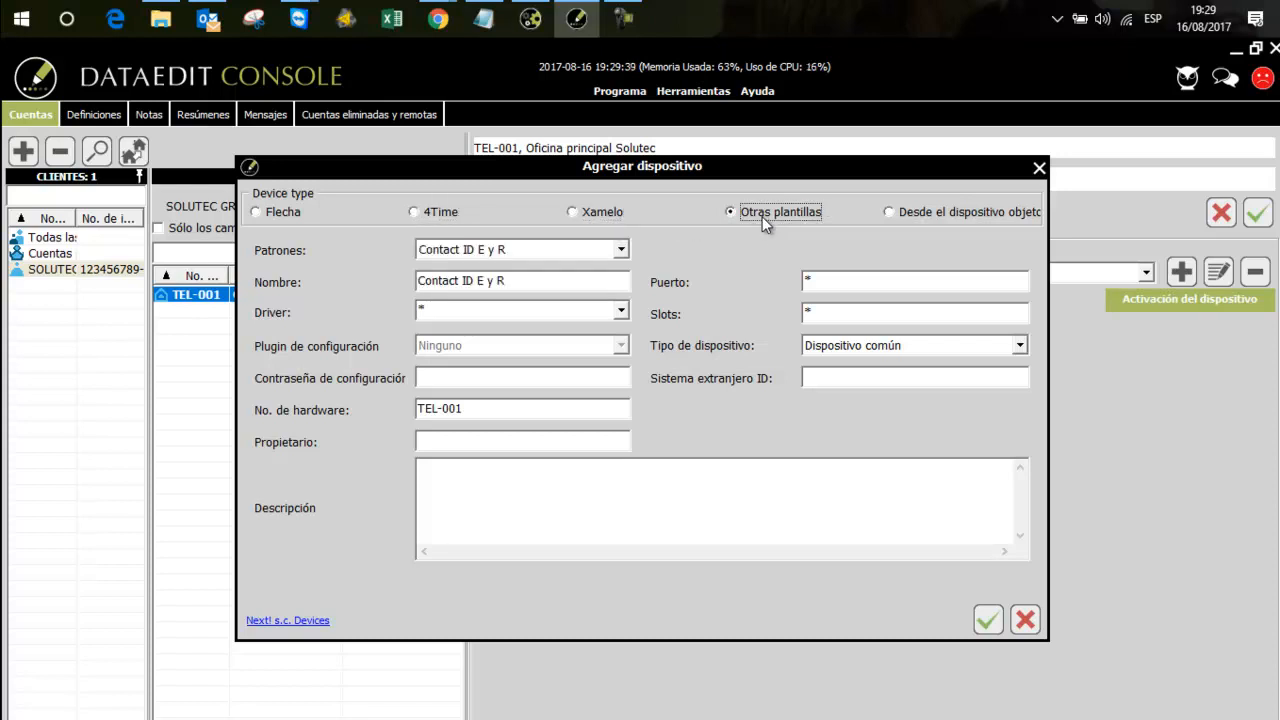
pyautogui.click(622, 249)
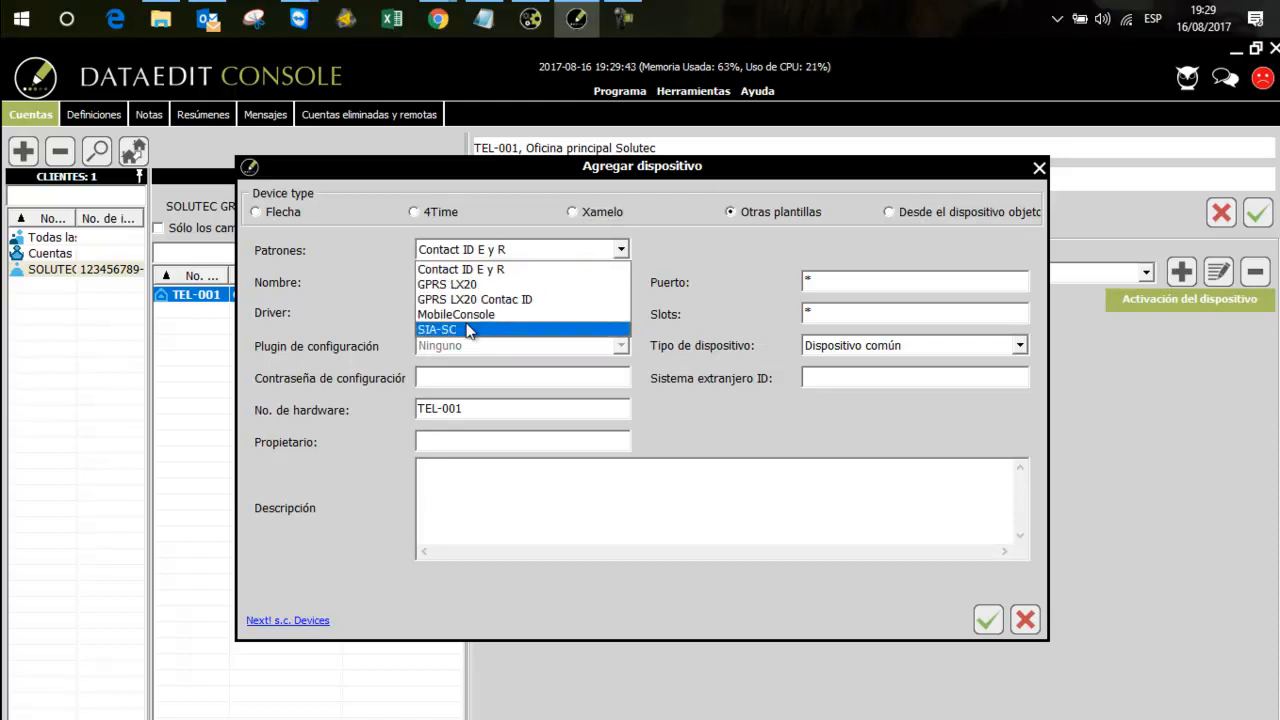
pyautogui.click(483, 270)
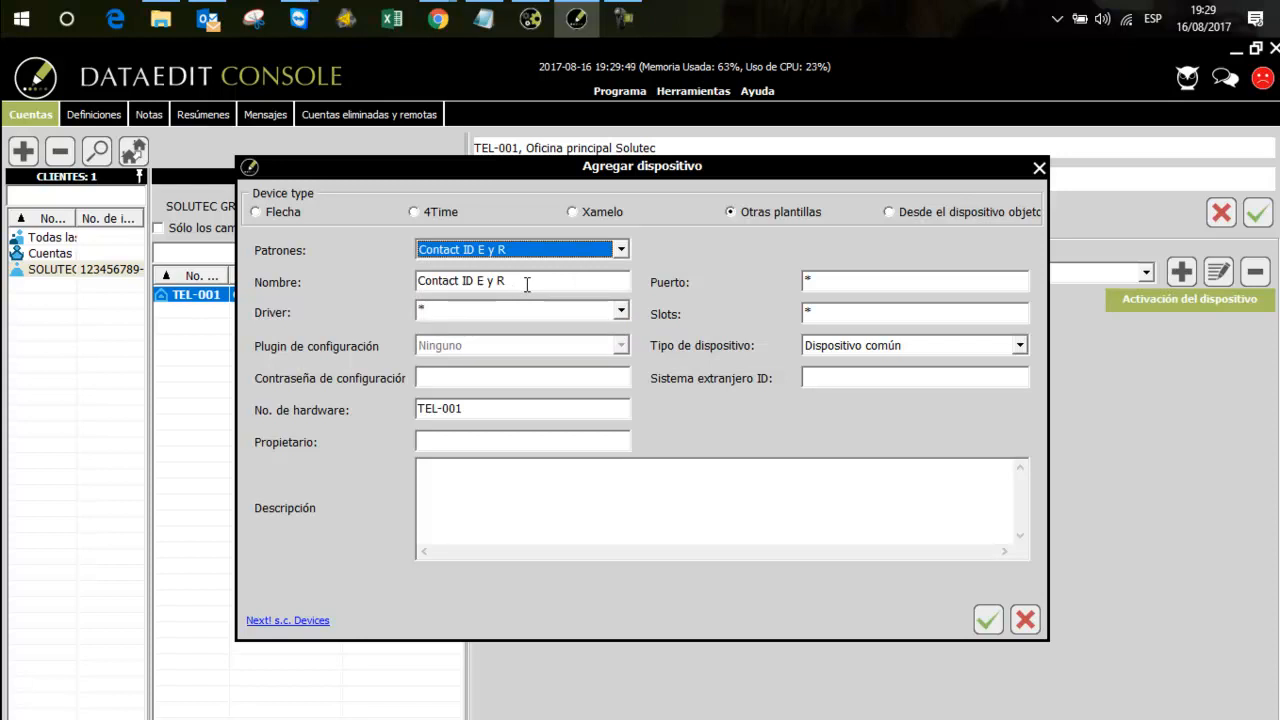
# Set the device's hardware number to 0001 and add the device
pyautogui.click(527, 285)
pyautogui.moveTo(527, 285); pyautogui.dragTo(418, 283)
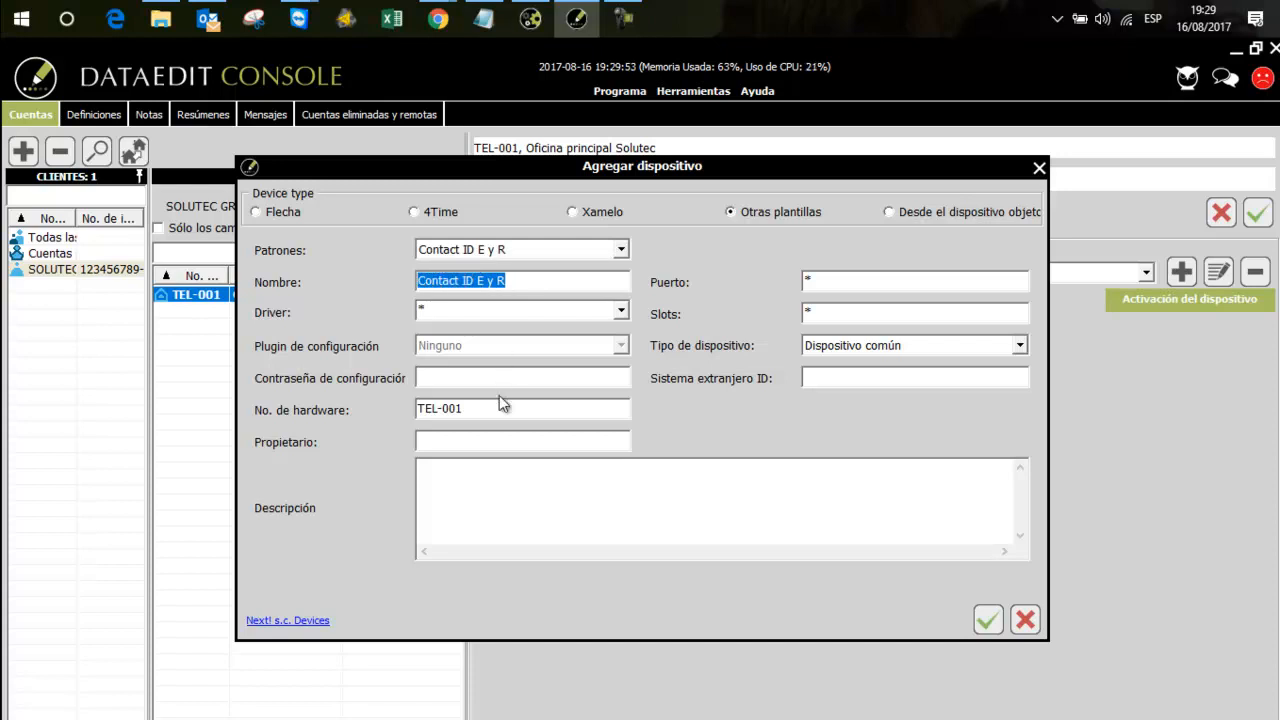
pyautogui.moveTo(511, 415); pyautogui.dragTo(418, 410)
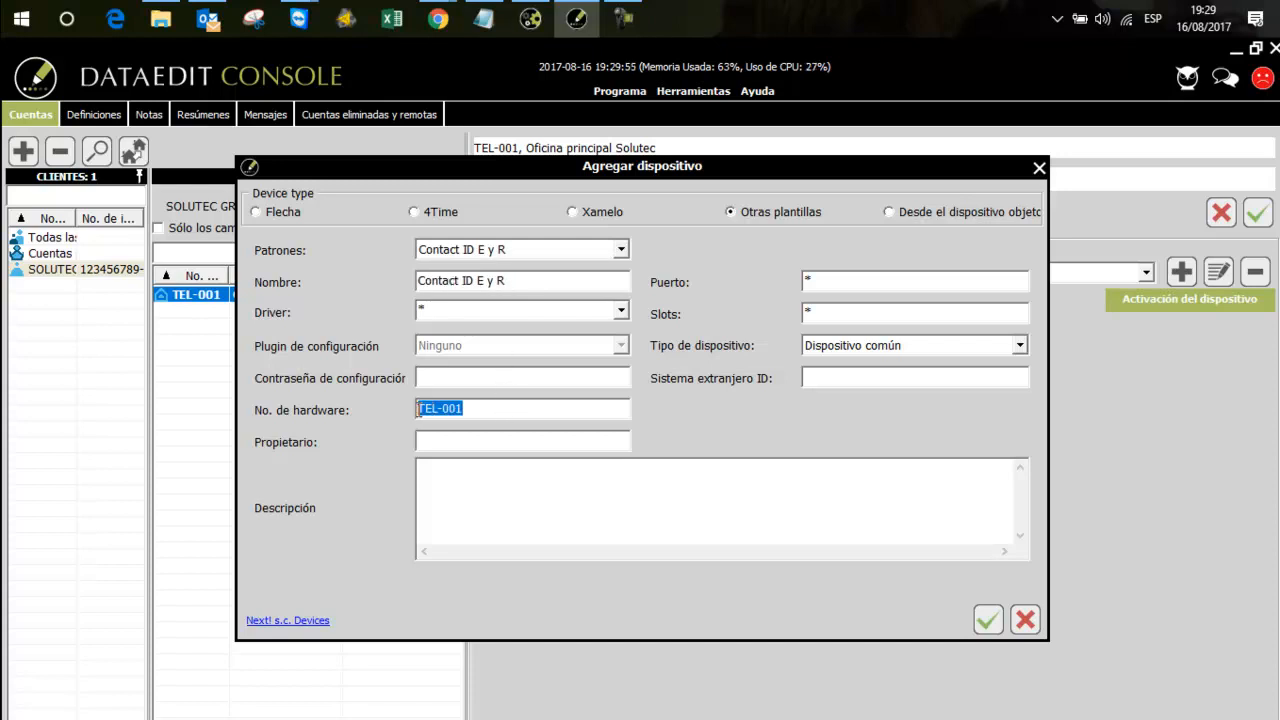
pyautogui.press('BackSpace')
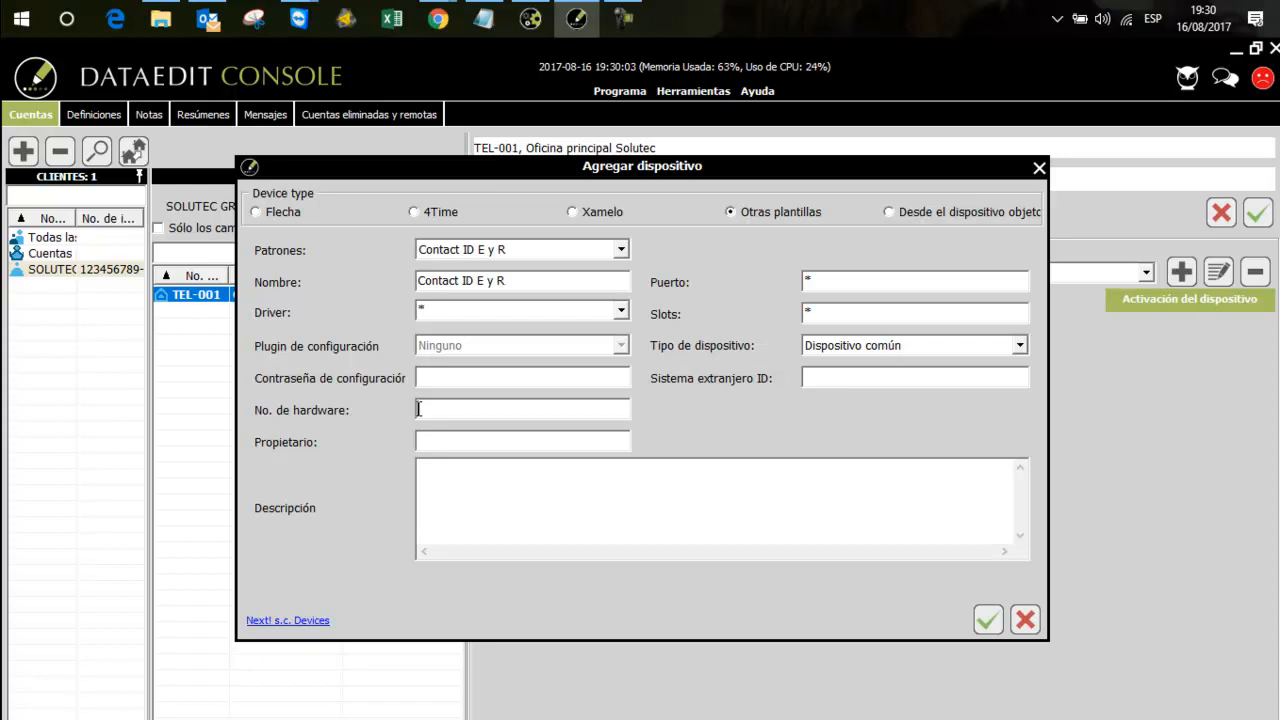
pyautogui.write('0001')
pyautogui.click(985, 620)
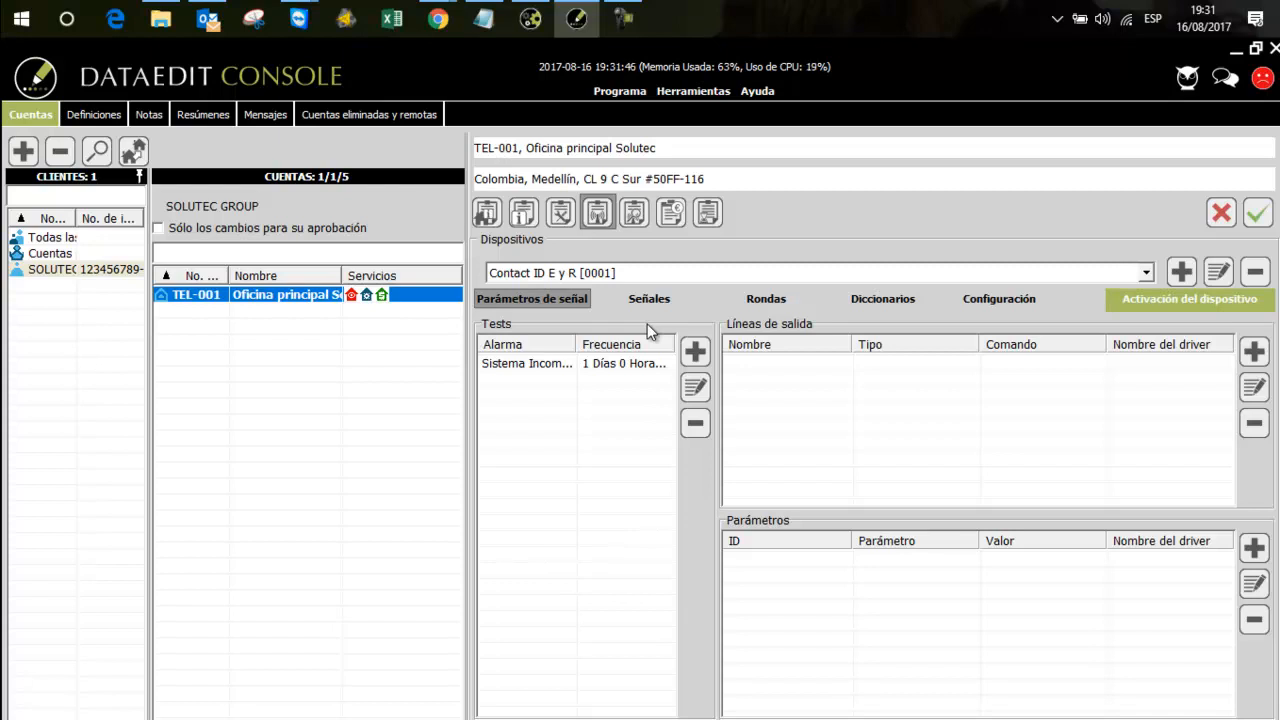
# Add subsystem partition 01 named "Partición principal" to the device's dictionaries
pyautogui.click(860, 300)
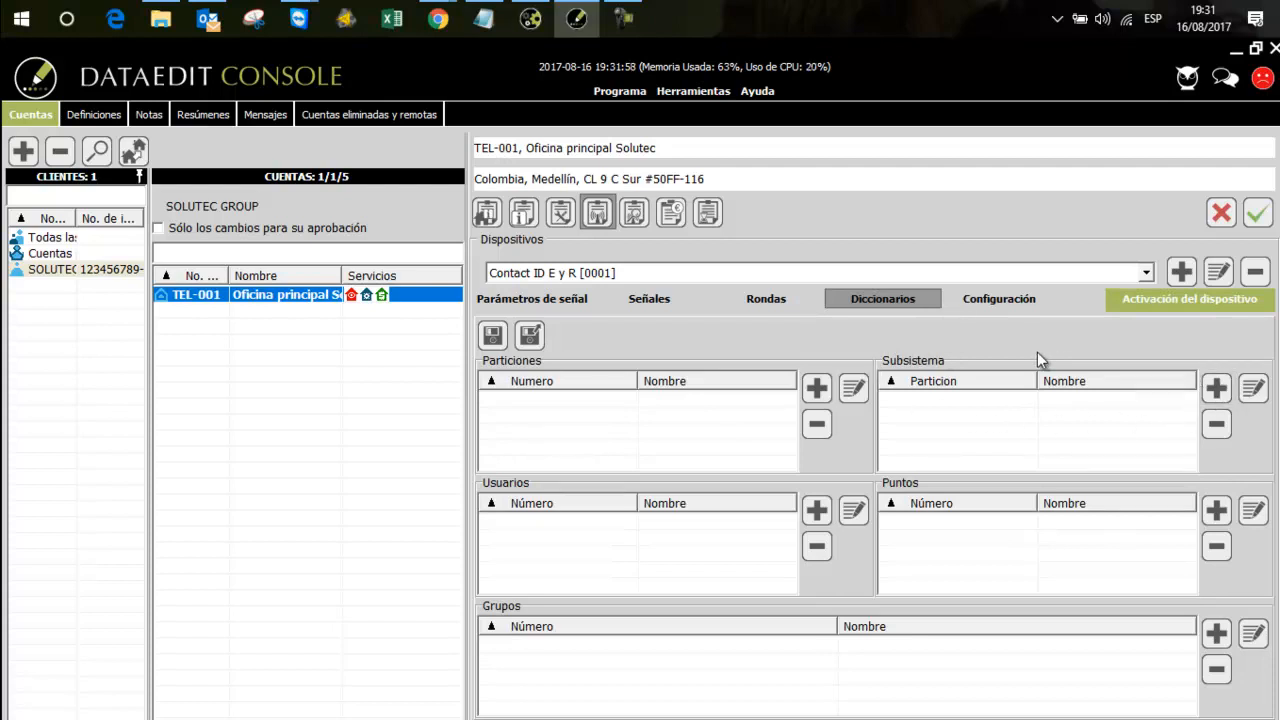
pyautogui.click(1218, 389)
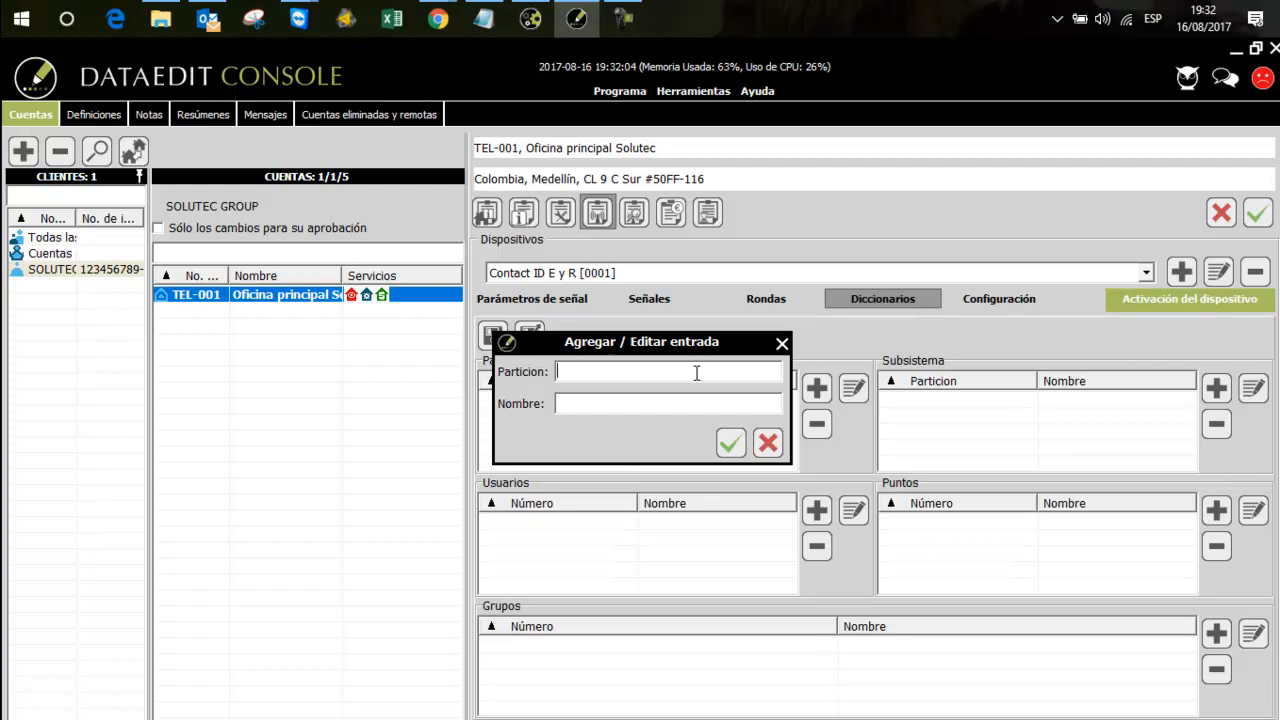
pyautogui.write('01')
pyautogui.press('Tab')
pyautogui.write('Partición principal')
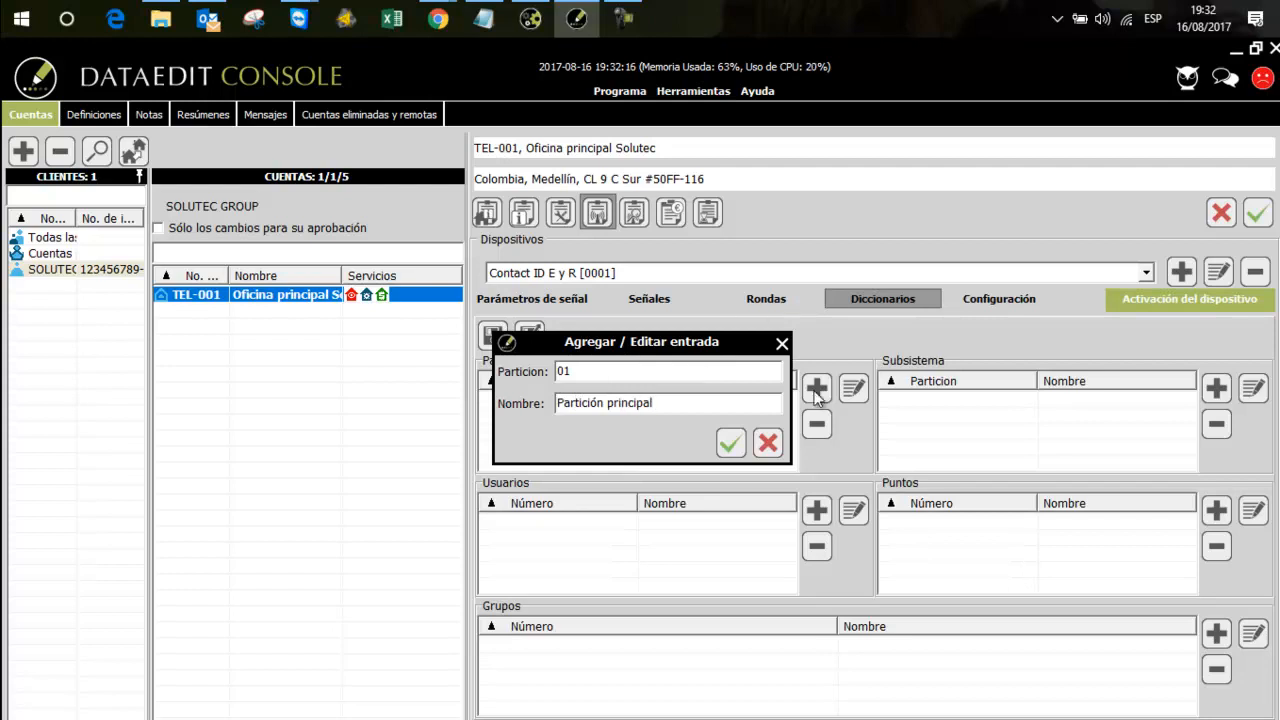
pyautogui.click(731, 442)
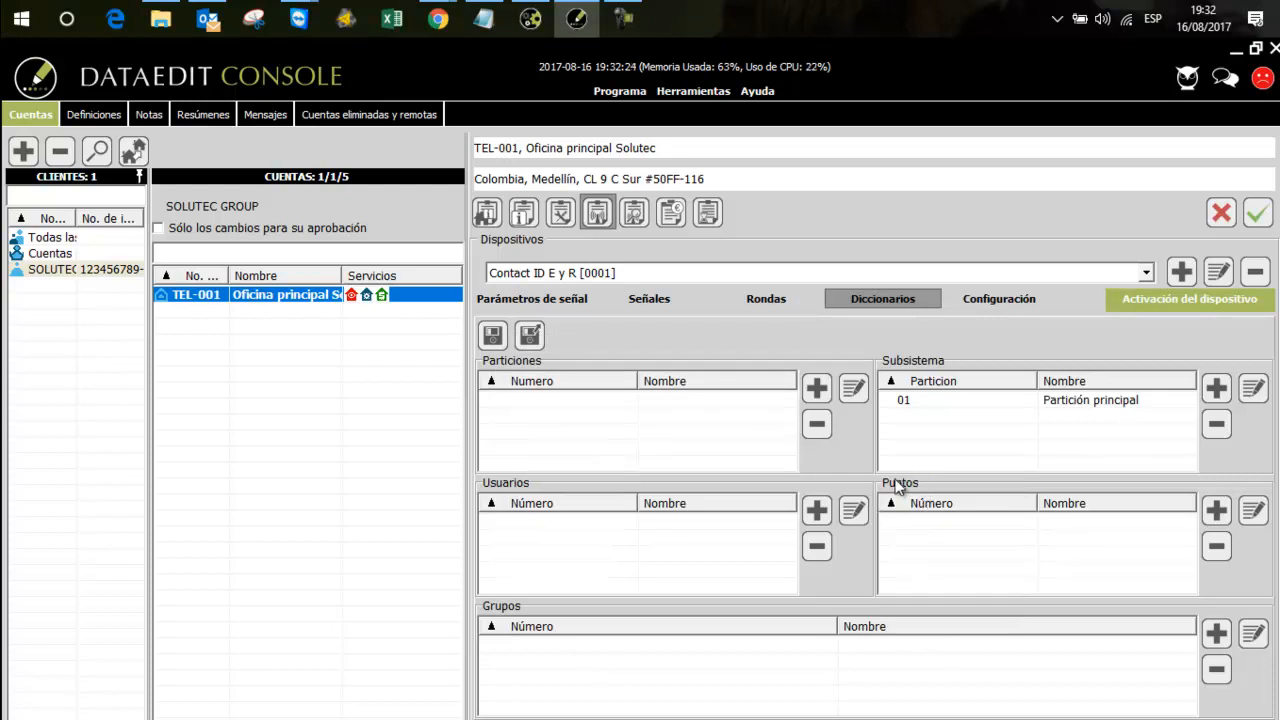
# Add point 001 named "MG Puerta Ppal" to the device's dictionaries
pyautogui.click(1213, 517)
pyautogui.write('001')
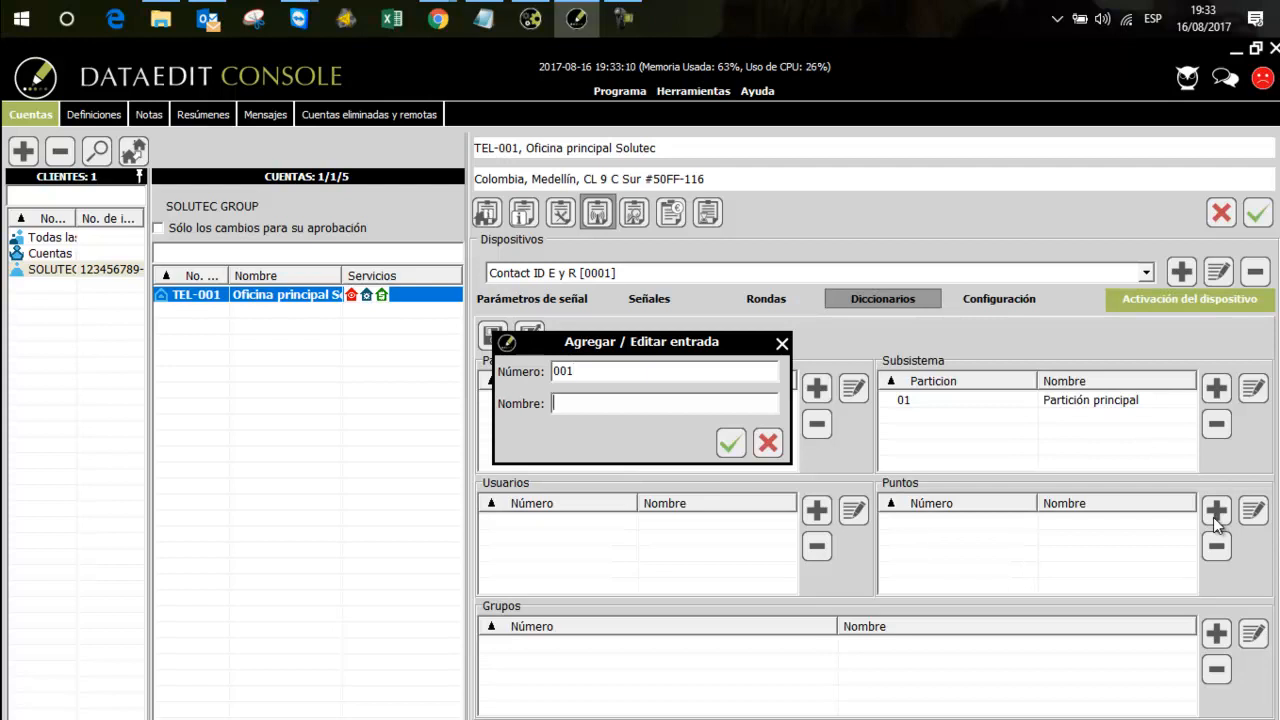
pyautogui.write('MG Puerta Ppañ')
pyautogui.press('BackSpace')
pyautogui.write('l')
pyautogui.click(731, 443)
# Add point 002 named "PIR Seguidor entrada Ppal" to the device's dictionaries
pyautogui.click(819, 396)
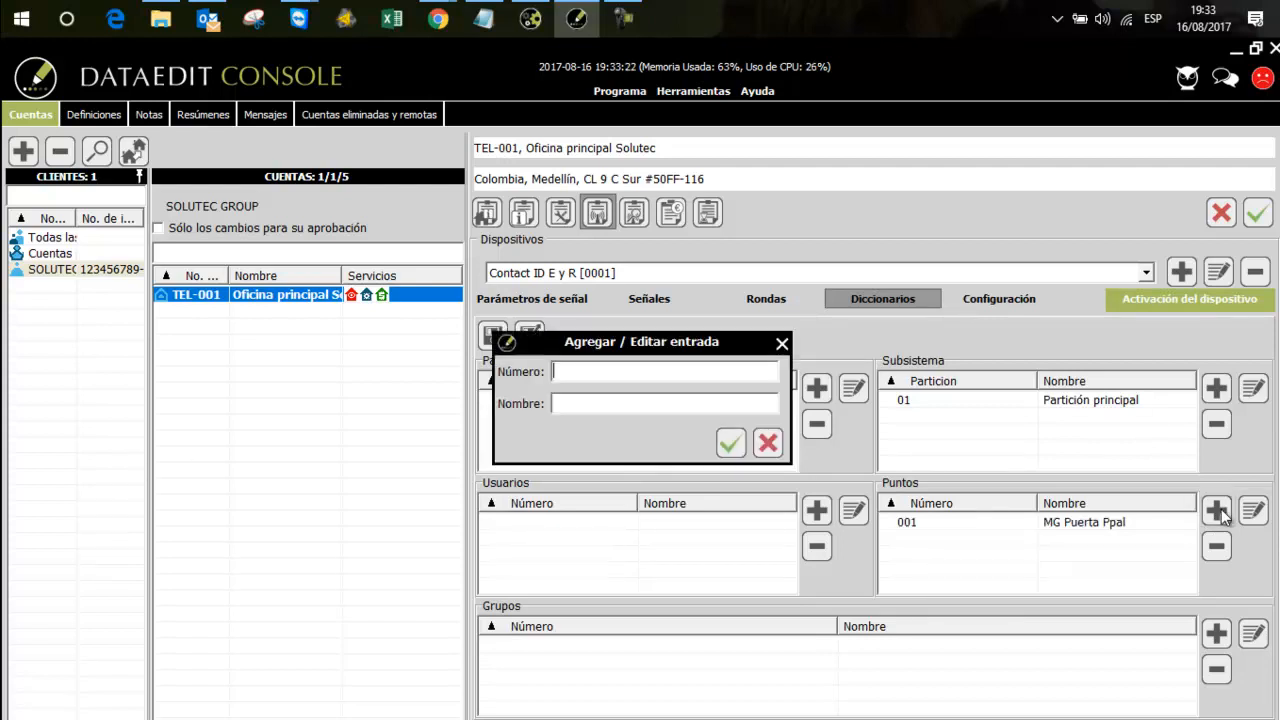
pyautogui.write('002')
pyautogui.press('Tab')
pyautogui.write('PIR Seguidor entra')
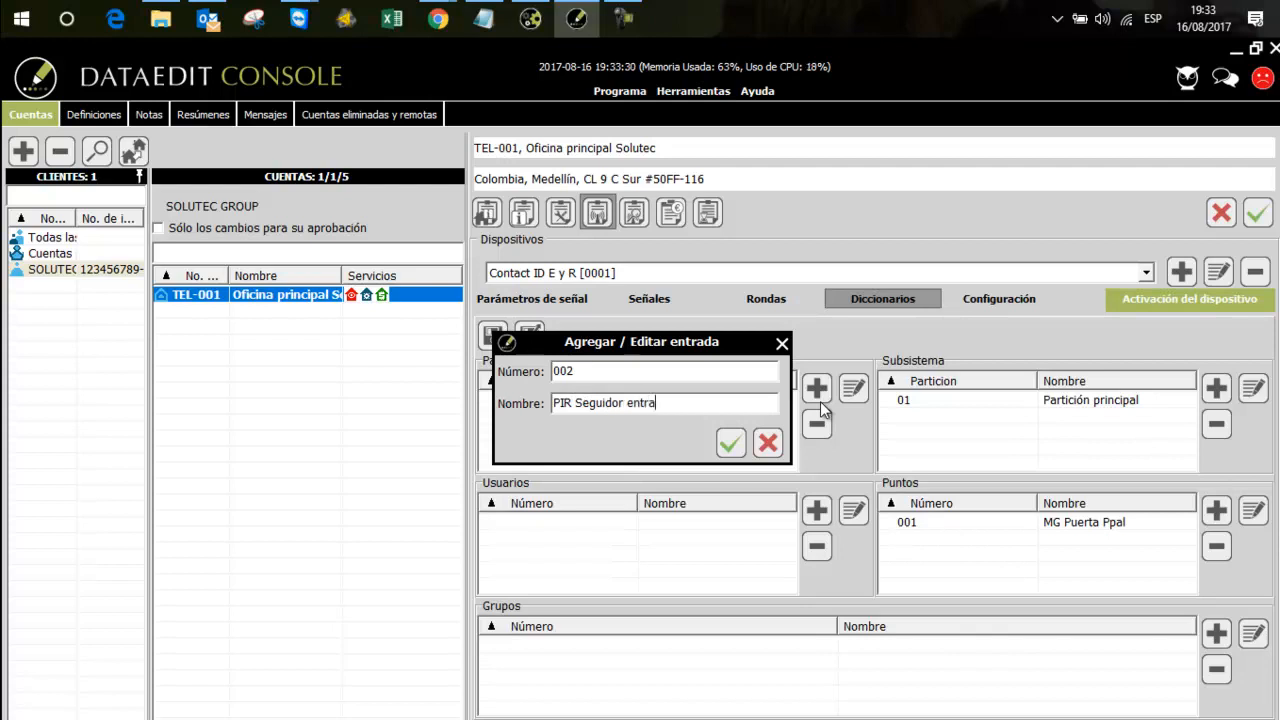
pyautogui.write('da Ppal')
pyautogui.click(732, 443)
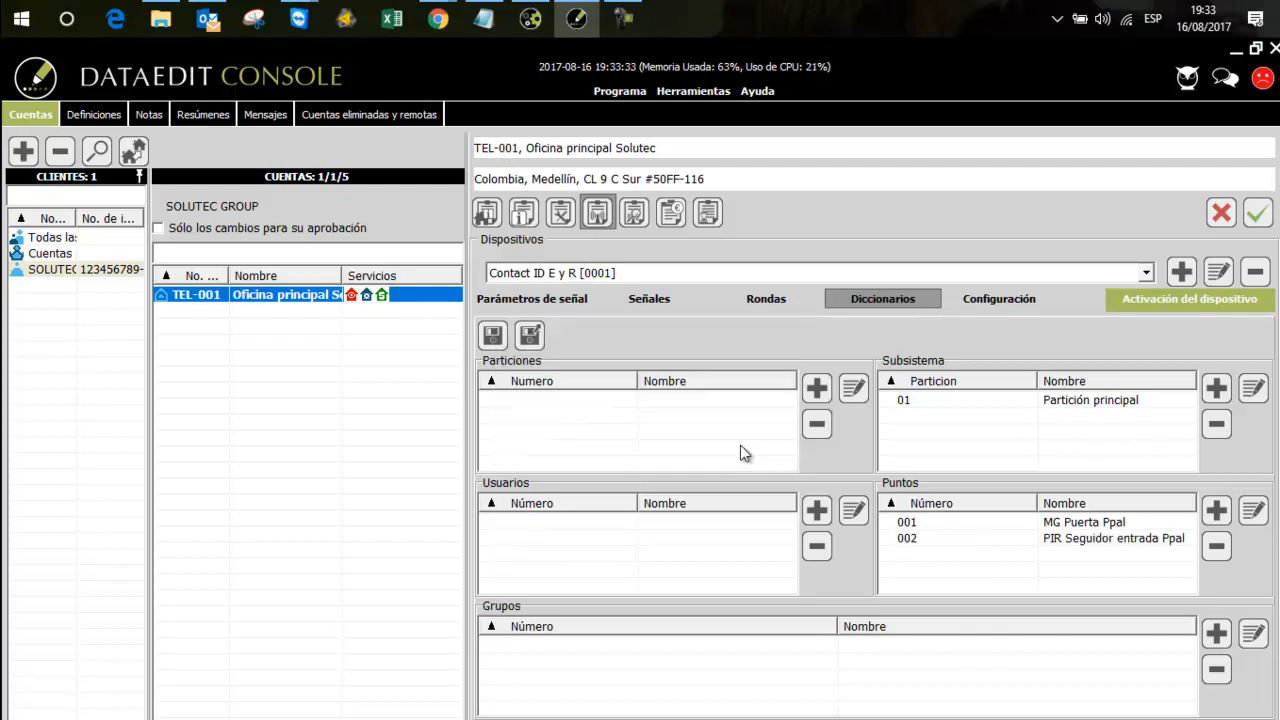
# Add user 001 with the user's full name to the device's dictionaries
pyautogui.click(931, 539)
pyautogui.click(935, 403)
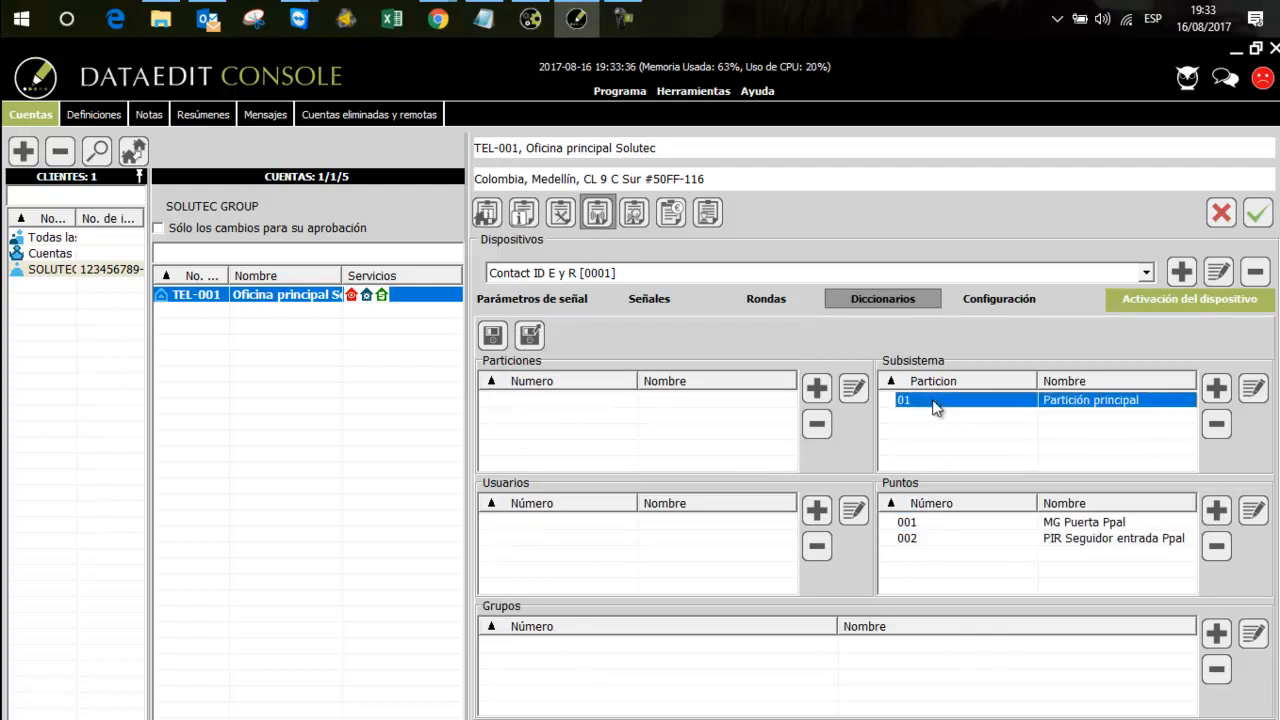
pyautogui.click(818, 509)
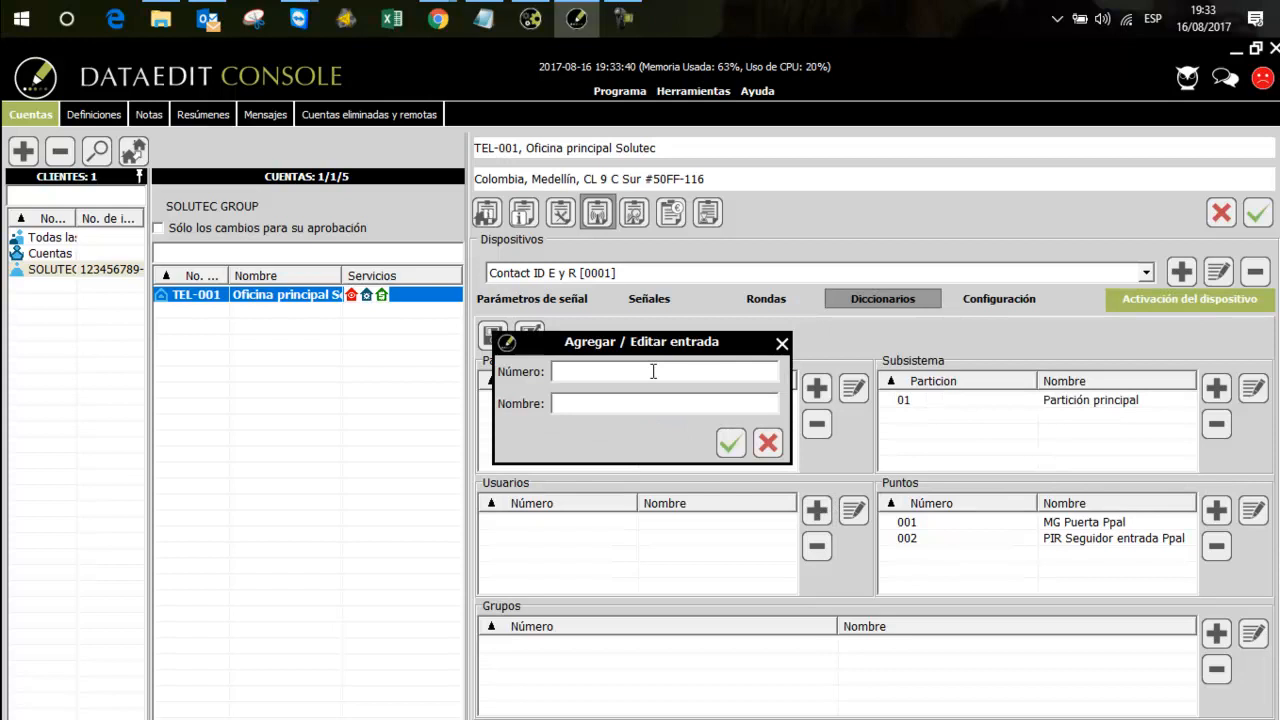
pyautogui.write('001')
pyautogui.press('Tab')
pyautogui.click(720, 442)
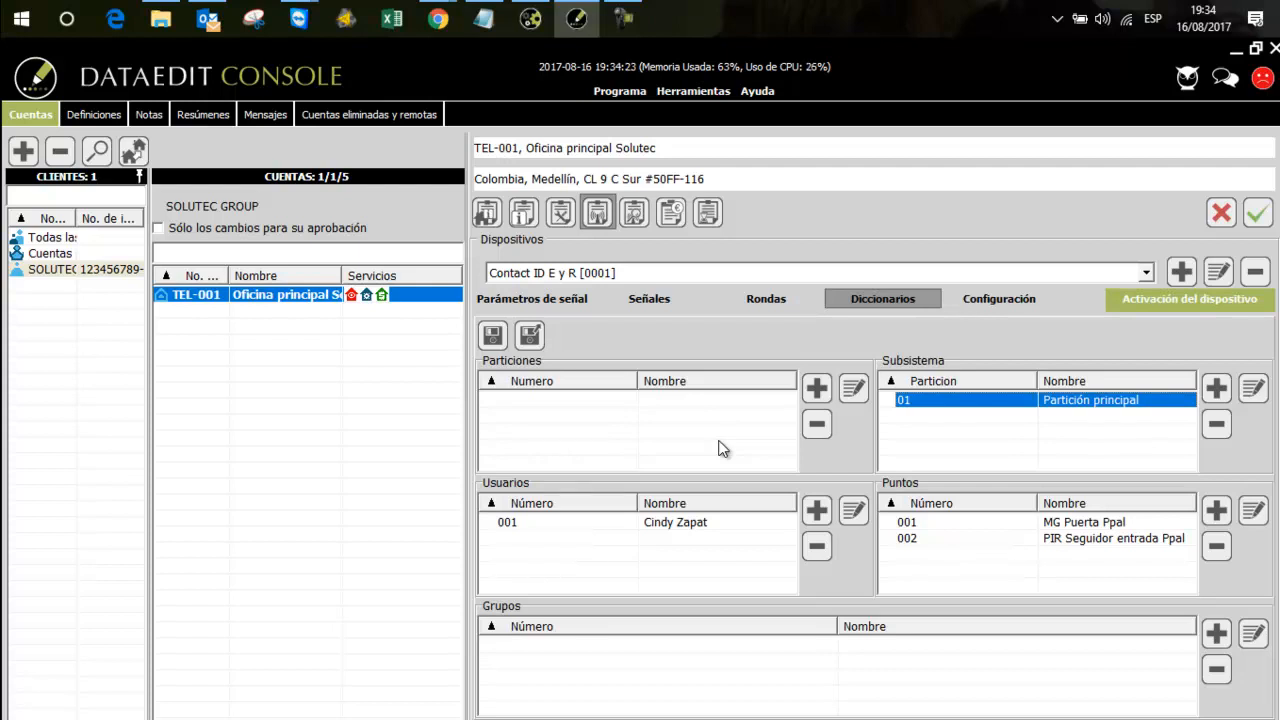
# Save the account's device changes and check the list of devices
pyautogui.click(716, 525)
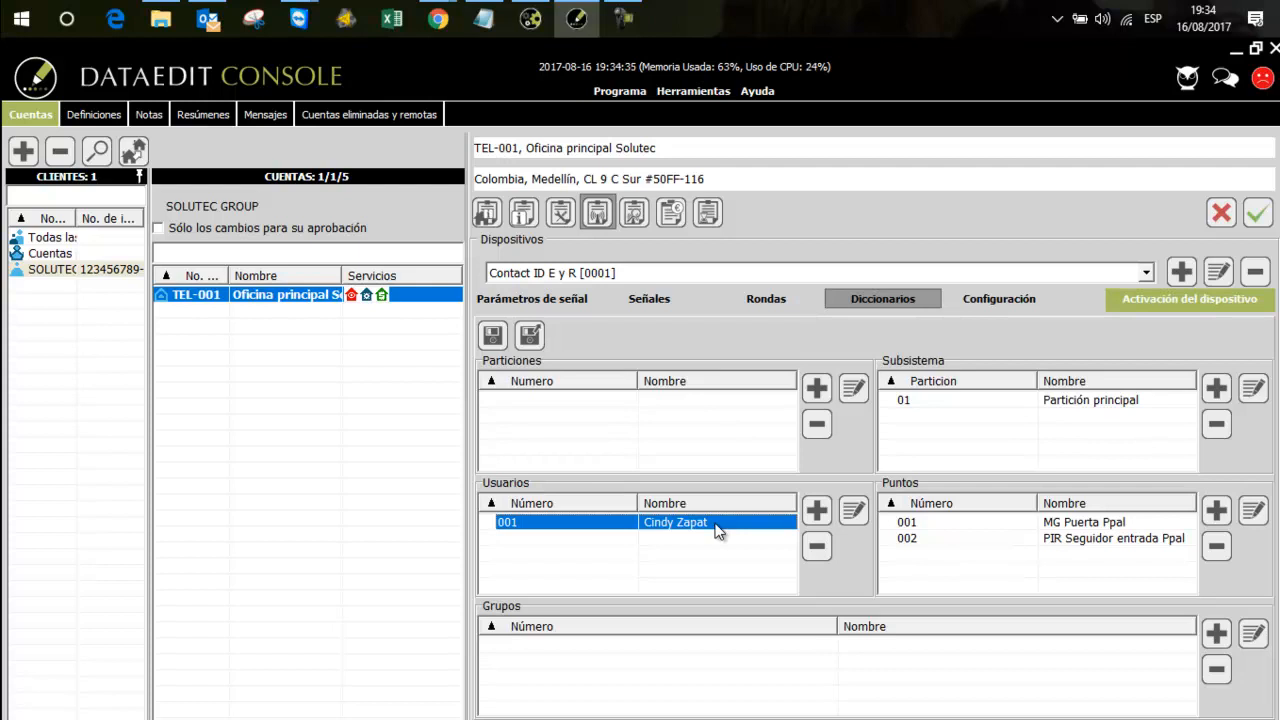
pyautogui.click(693, 273)
pyautogui.click(692, 277)
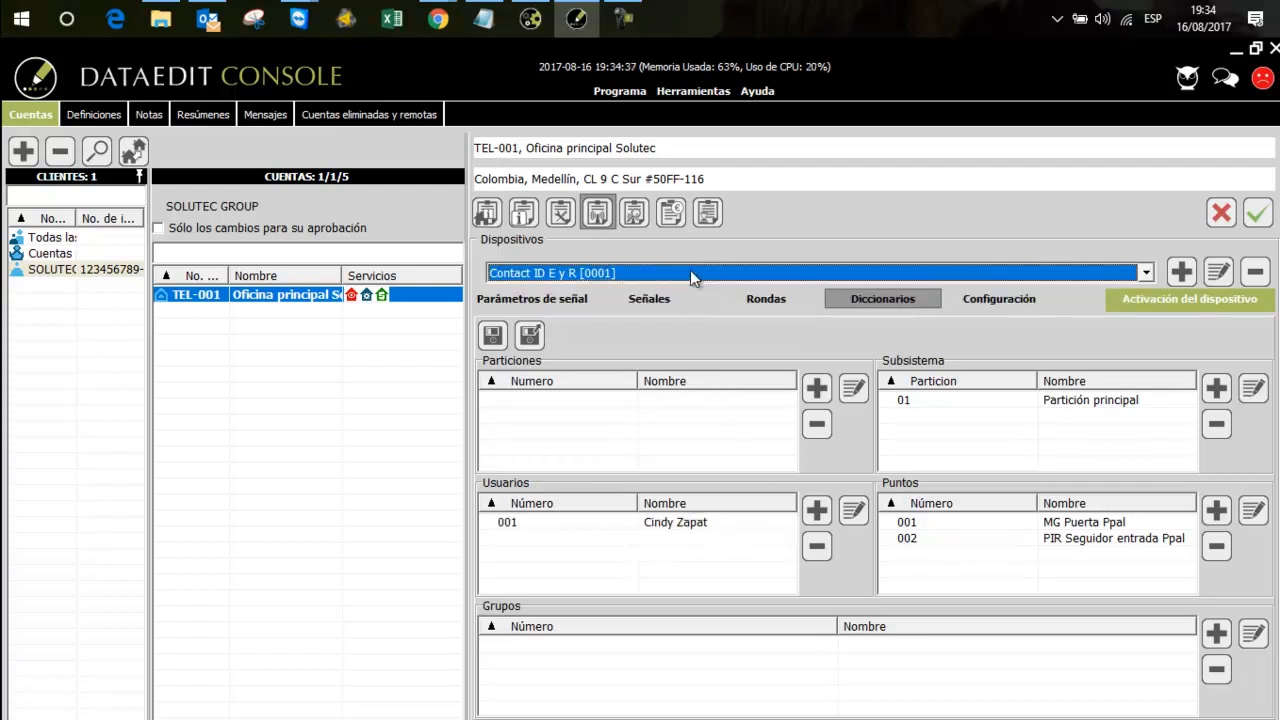
pyautogui.click(1255, 215)
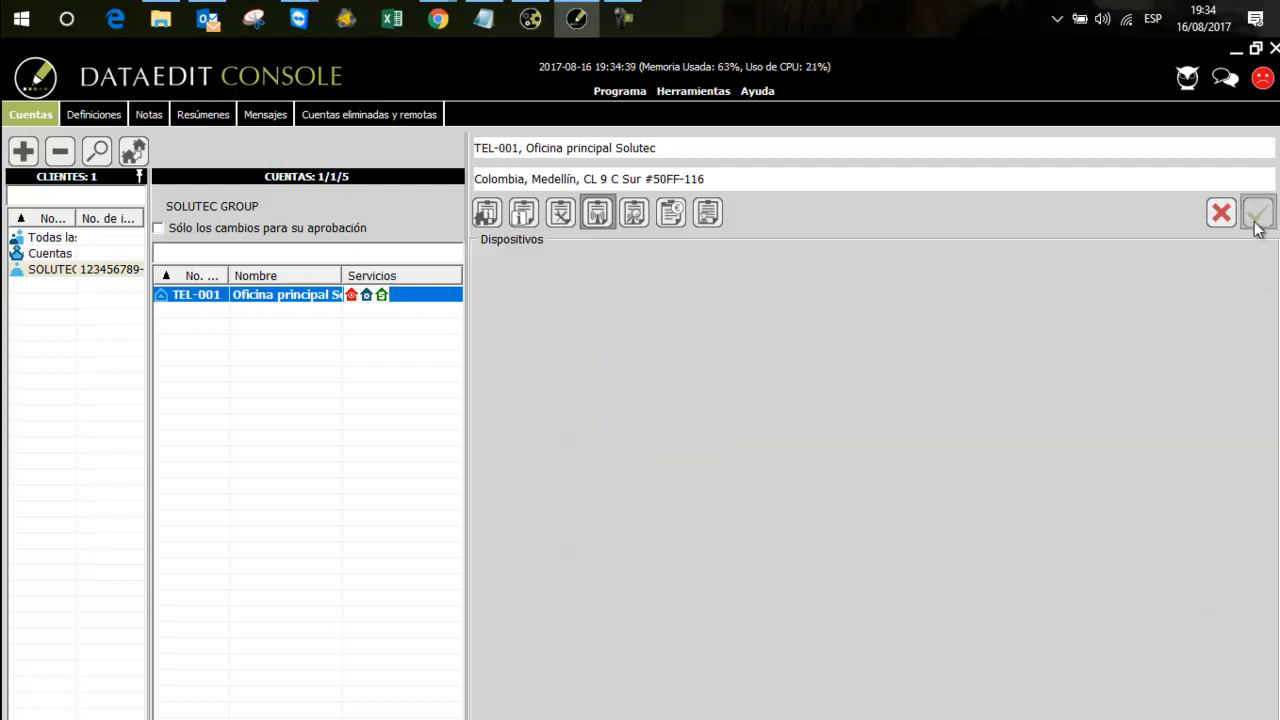
pyautogui.click(822, 268)
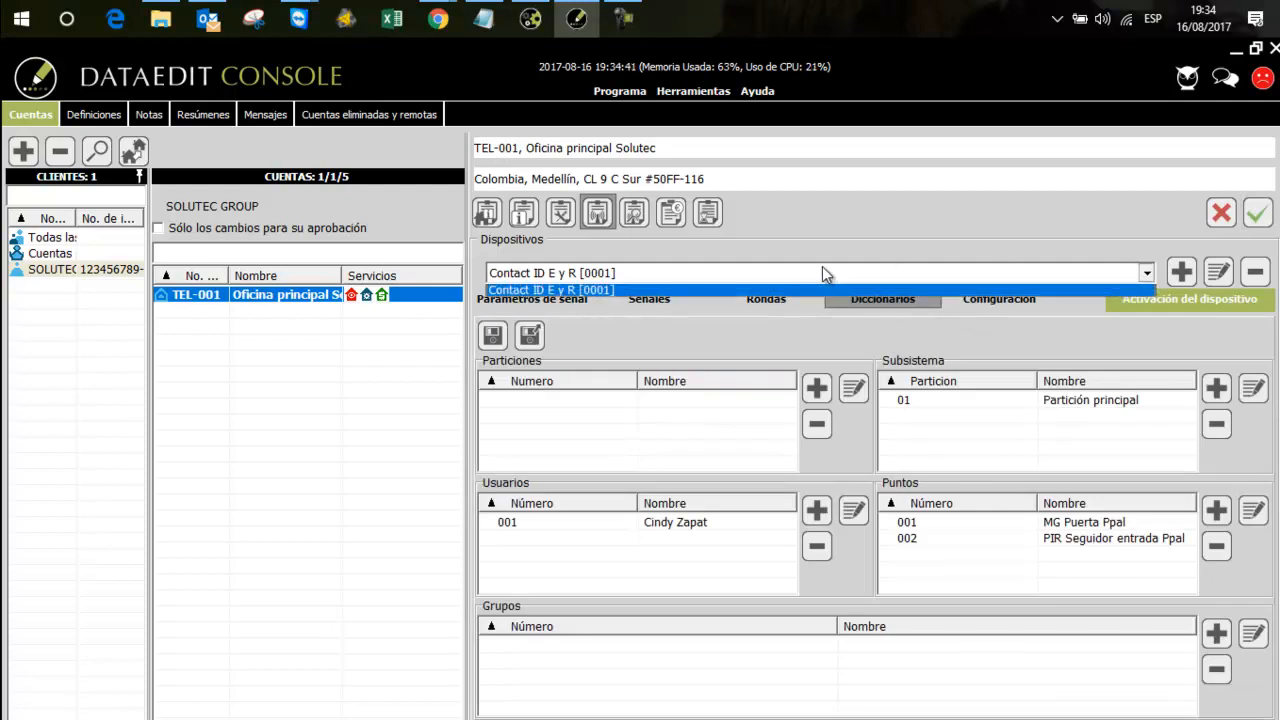
pyautogui.click(822, 268)
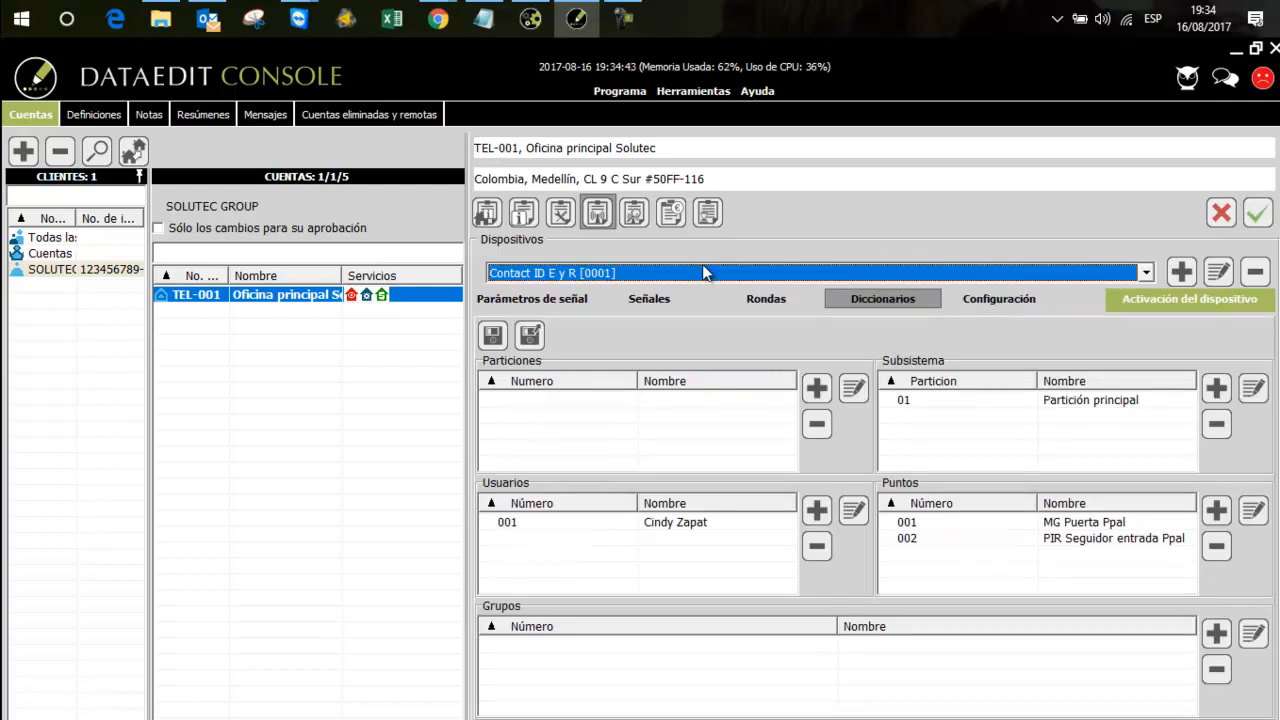